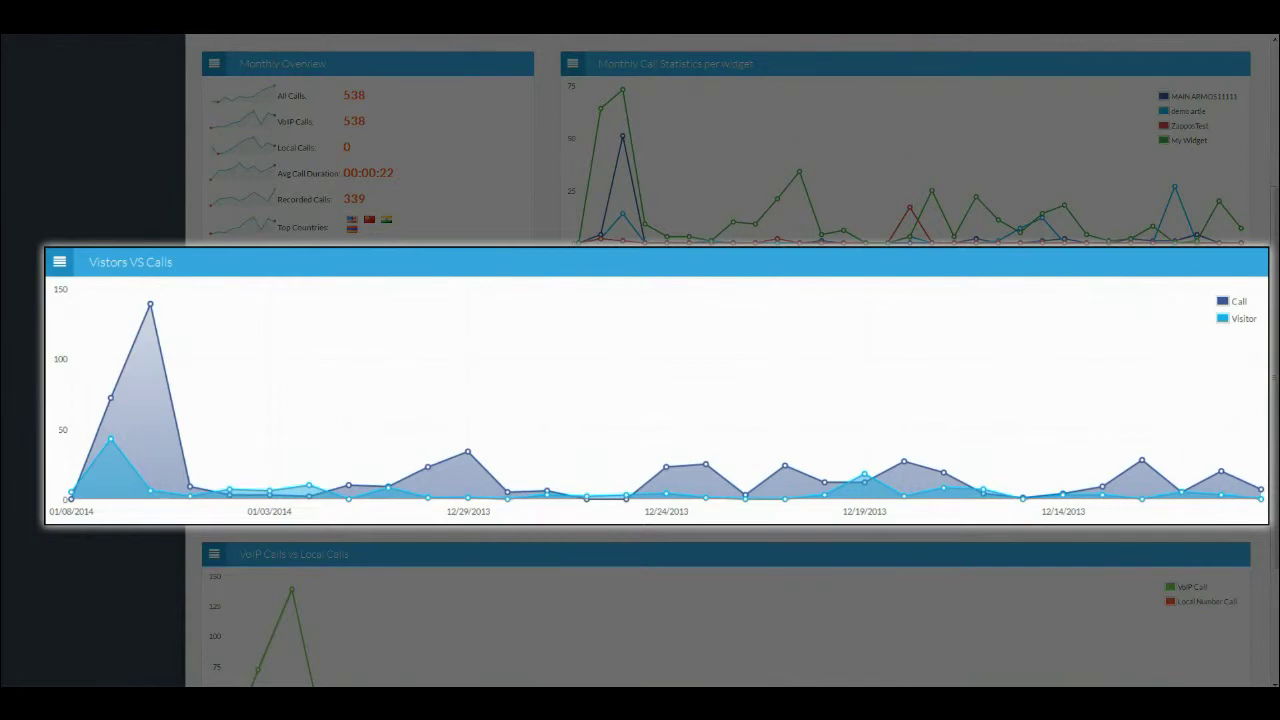
{"action": "scroll", "coordinate": [725, 360], "scroll_direction": "down", "scroll_amount": 3}
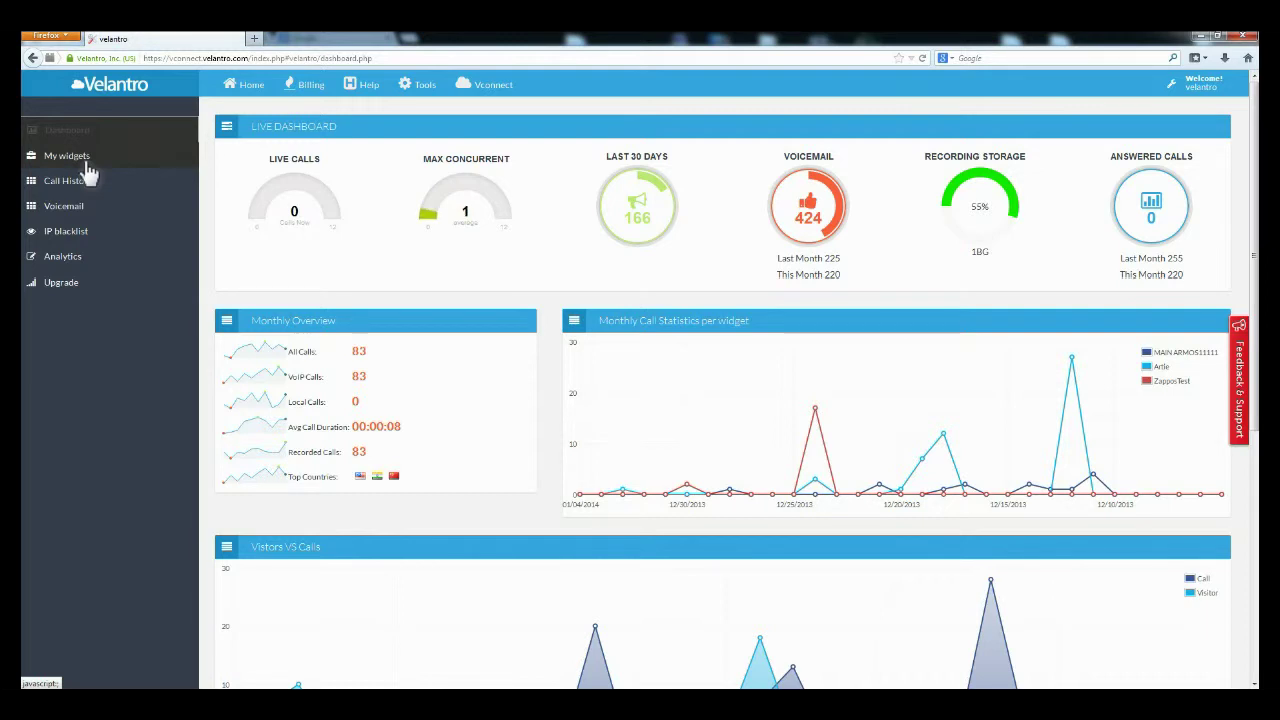
Start a new widget of type Click2Call, name it "New Widget" and continue to the forwarding settings.
{"action": "left_click", "coordinate": [86, 165]}
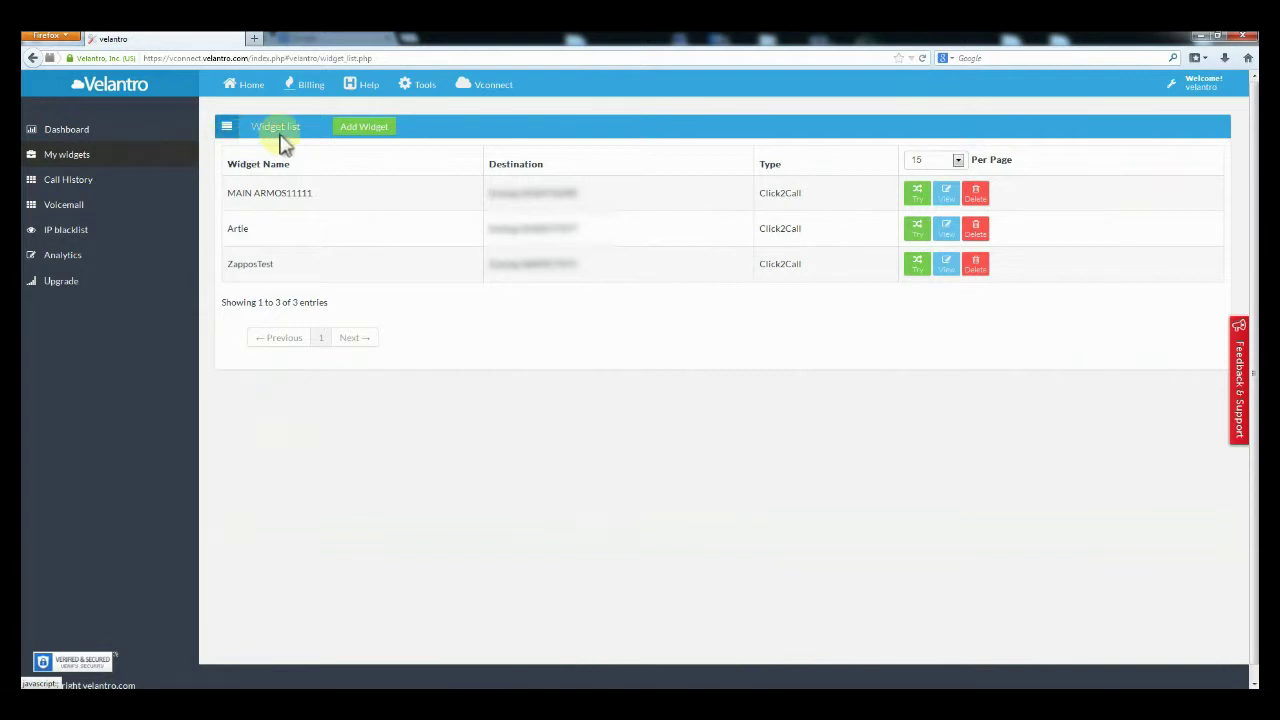
{"action": "left_click", "coordinate": [364, 128]}
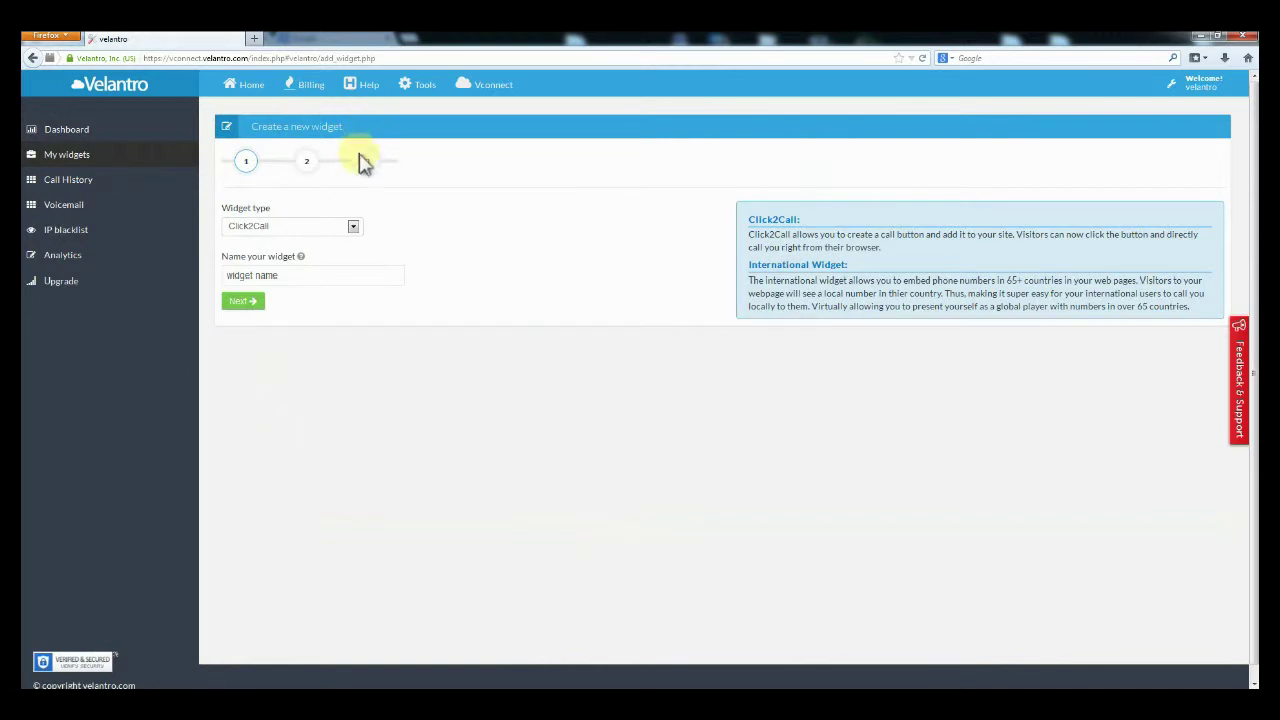
{"action": "left_click", "coordinate": [355, 230]}
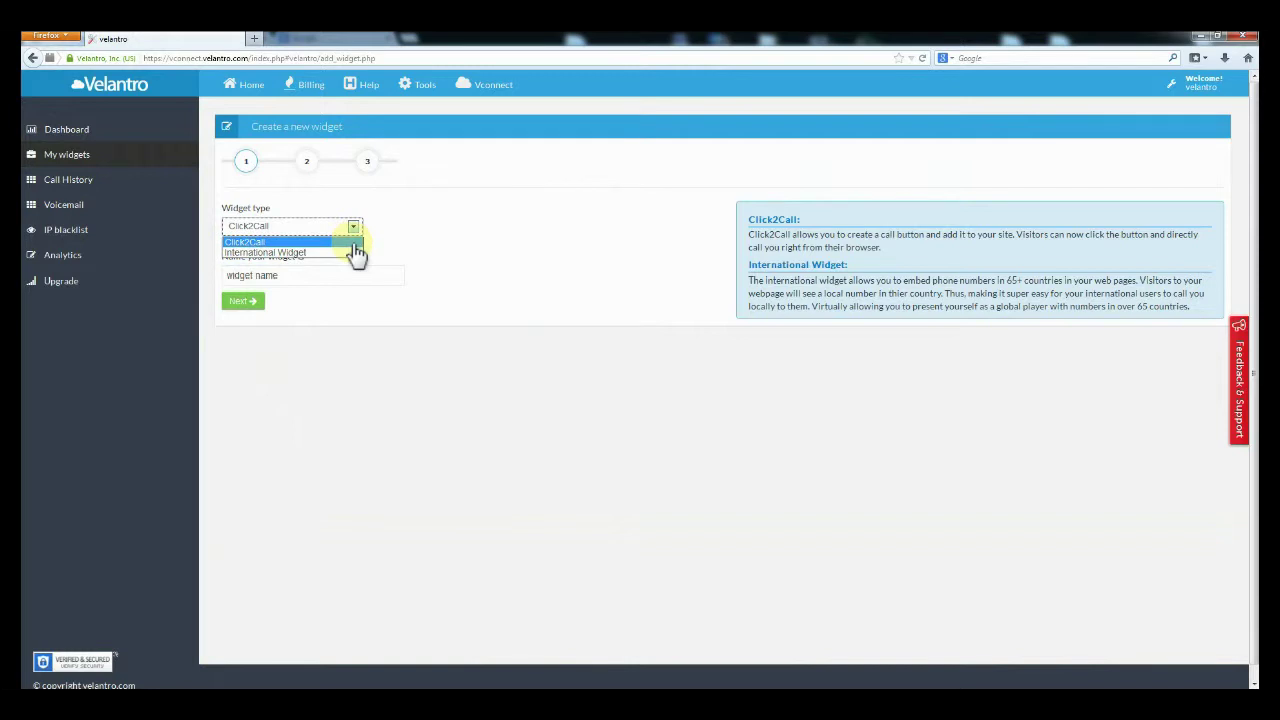
{"action": "left_click", "coordinate": [355, 243]}
{"action": "left_click_drag", "start_coordinate": [300, 275], "coordinate": [212, 267]}
{"action": "key", "text": "BackSpace"}
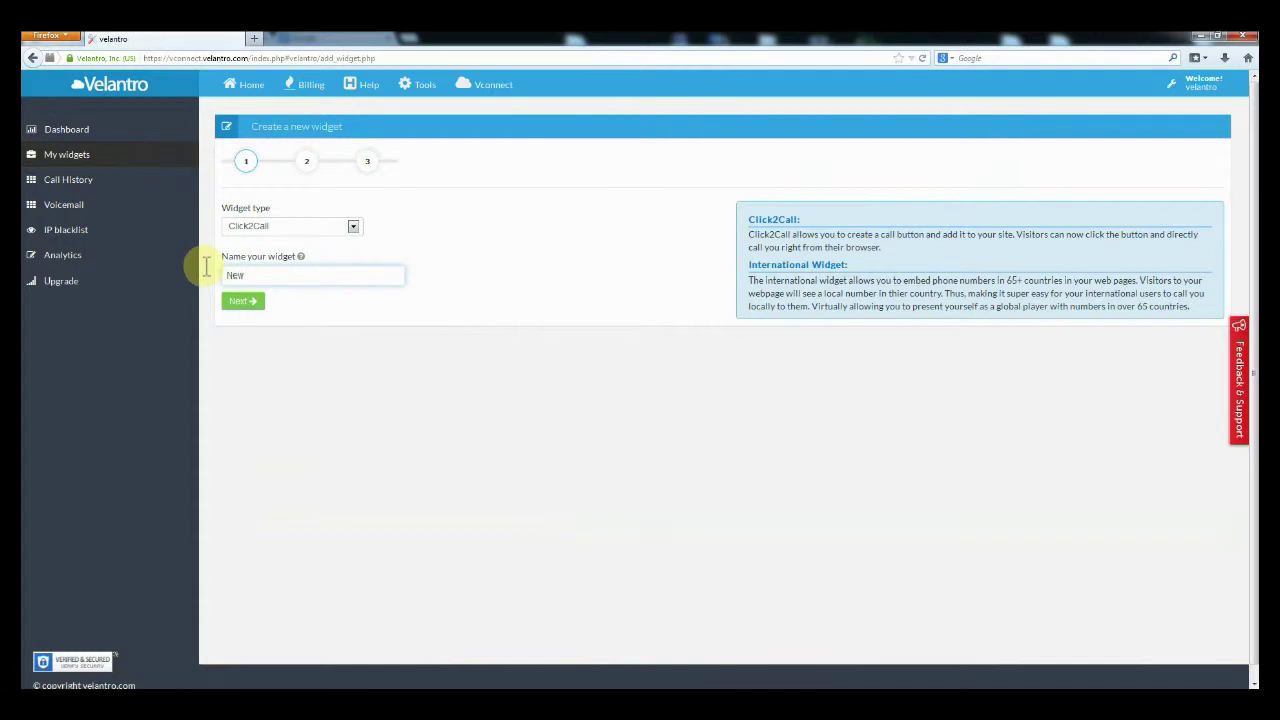
{"action": "type", "text": "New Widget"}
{"action": "left_click", "coordinate": [239, 304]}
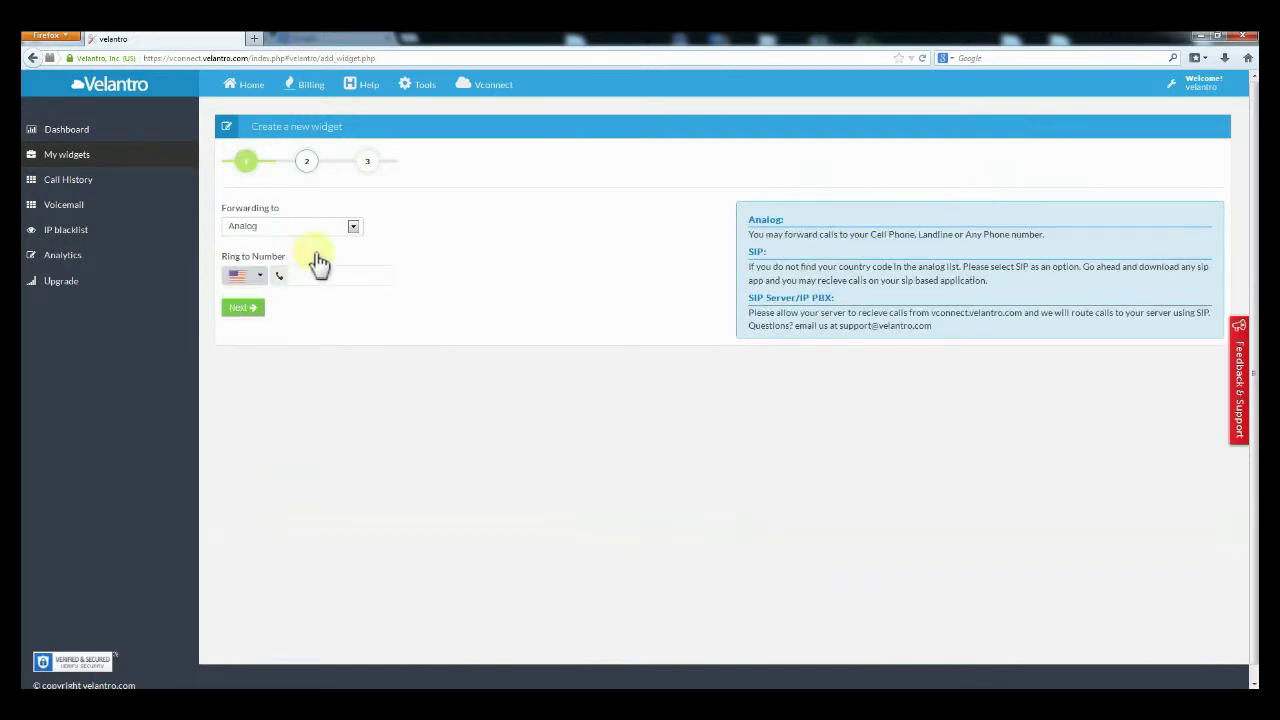
Forward the widget's calls to an Analog destination and enter the US phone number to ring.
{"action": "left_click", "coordinate": [357, 229]}
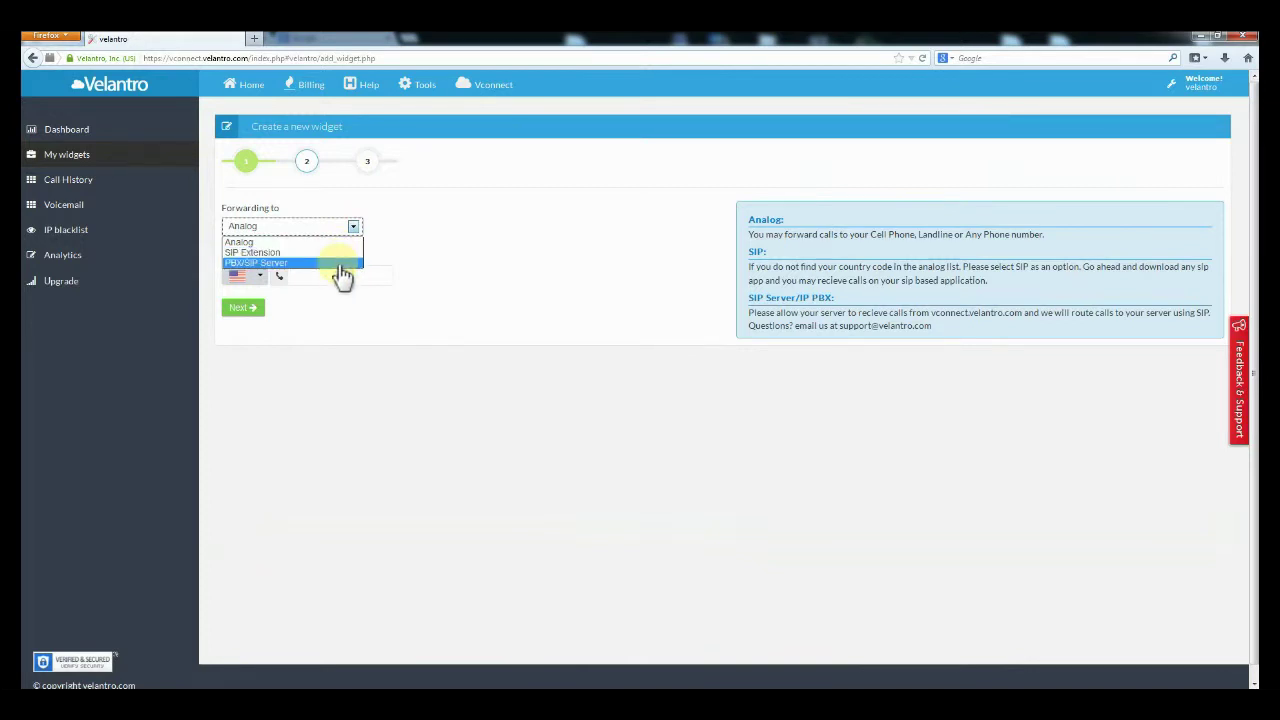
{"action": "left_click", "coordinate": [336, 243]}
{"action": "left_click", "coordinate": [328, 275]}
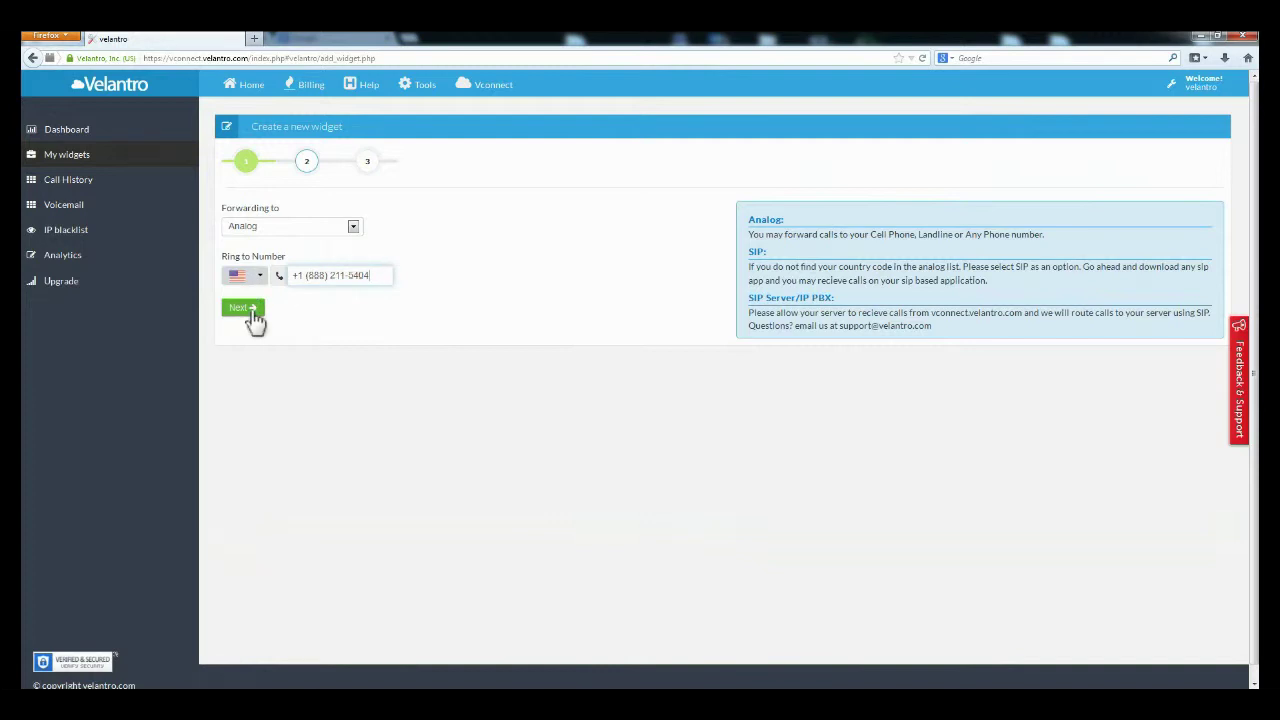
{"action": "left_click", "coordinate": [243, 308]}
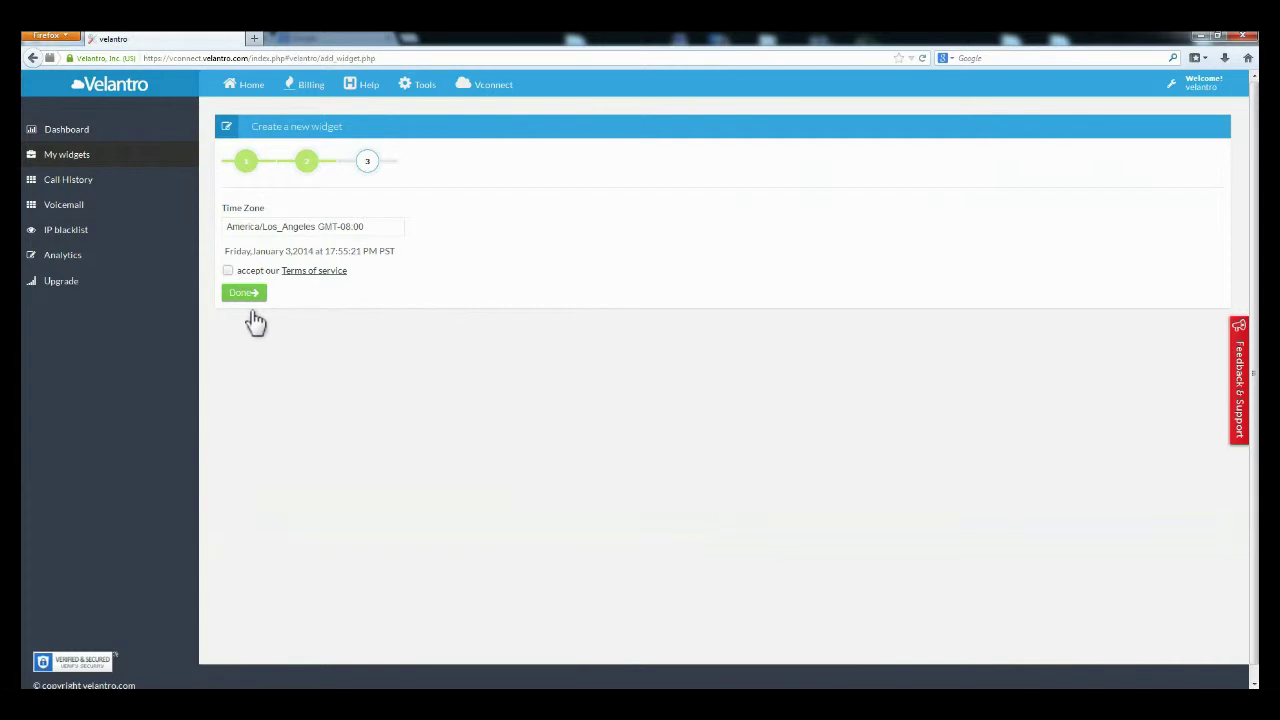
Set the time zone to America/Los_Angeles GMT-08:00, accept the terms of service and finish creating the widget.
{"action": "left_click", "coordinate": [373, 227]}
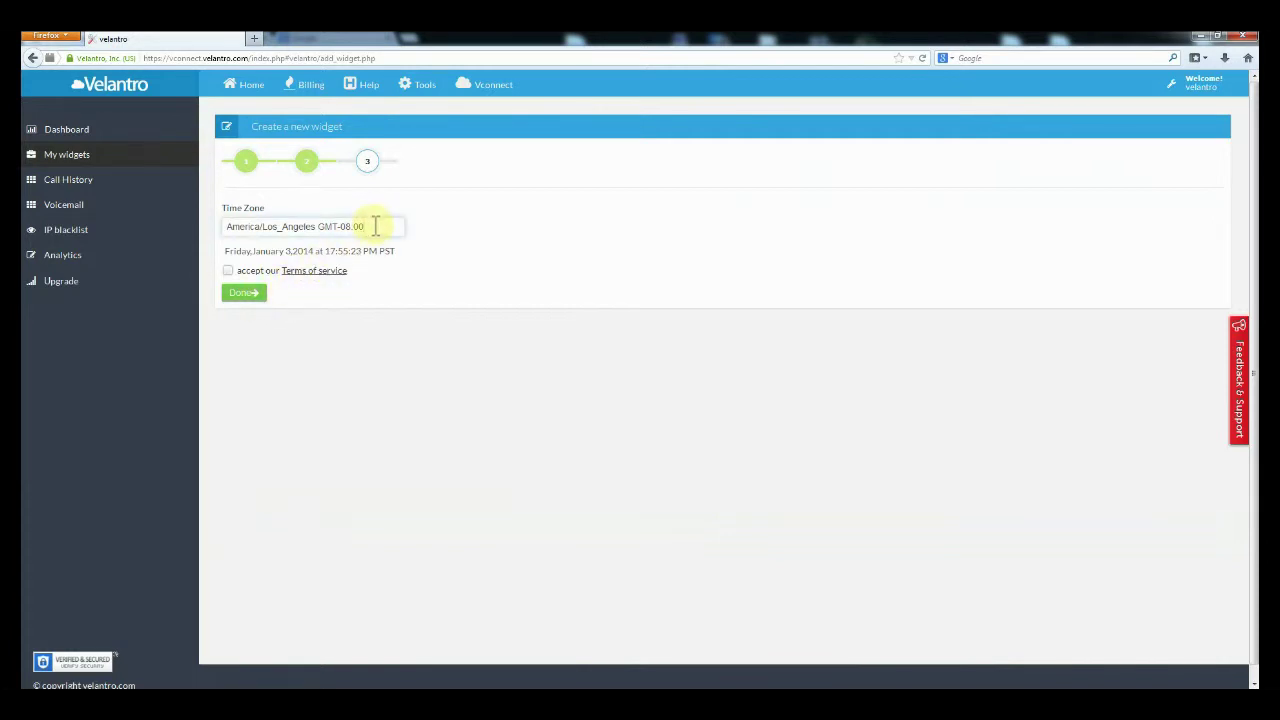
{"action": "left_click_drag", "start_coordinate": [334, 227], "coordinate": [210, 230]}
{"action": "key", "text": "BackSpace"}
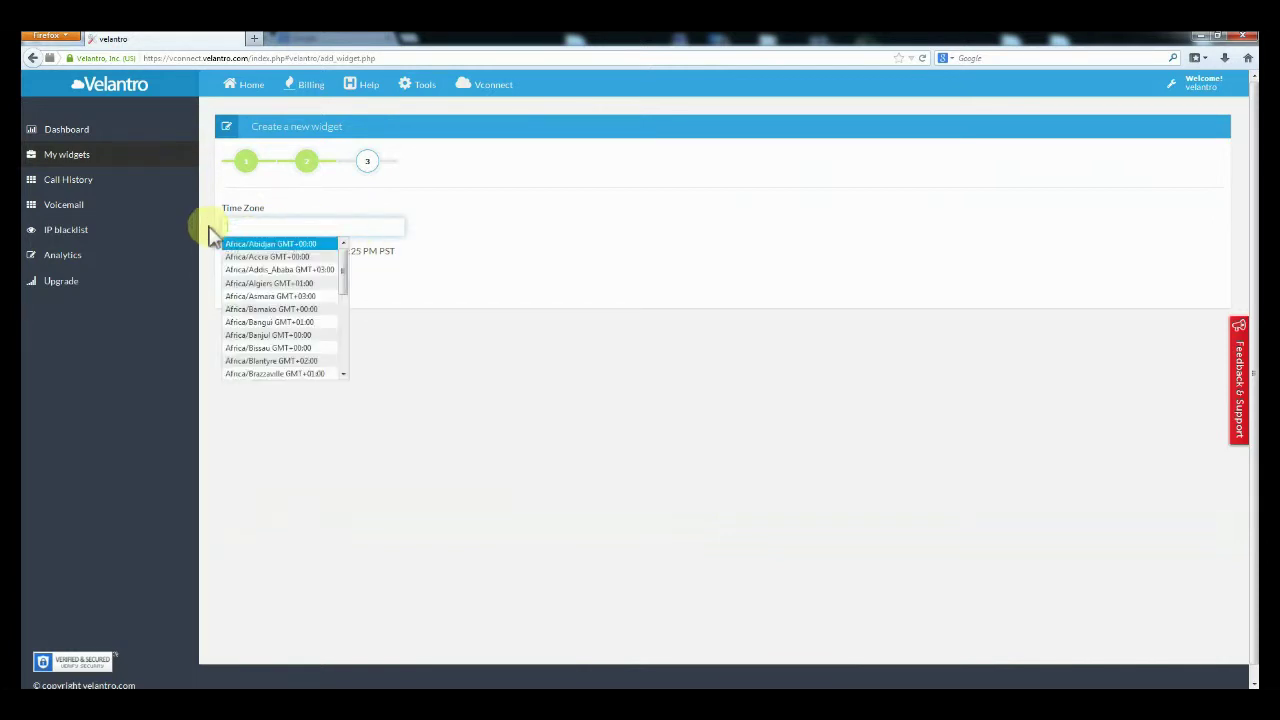
{"action": "type", "text": "lo"}
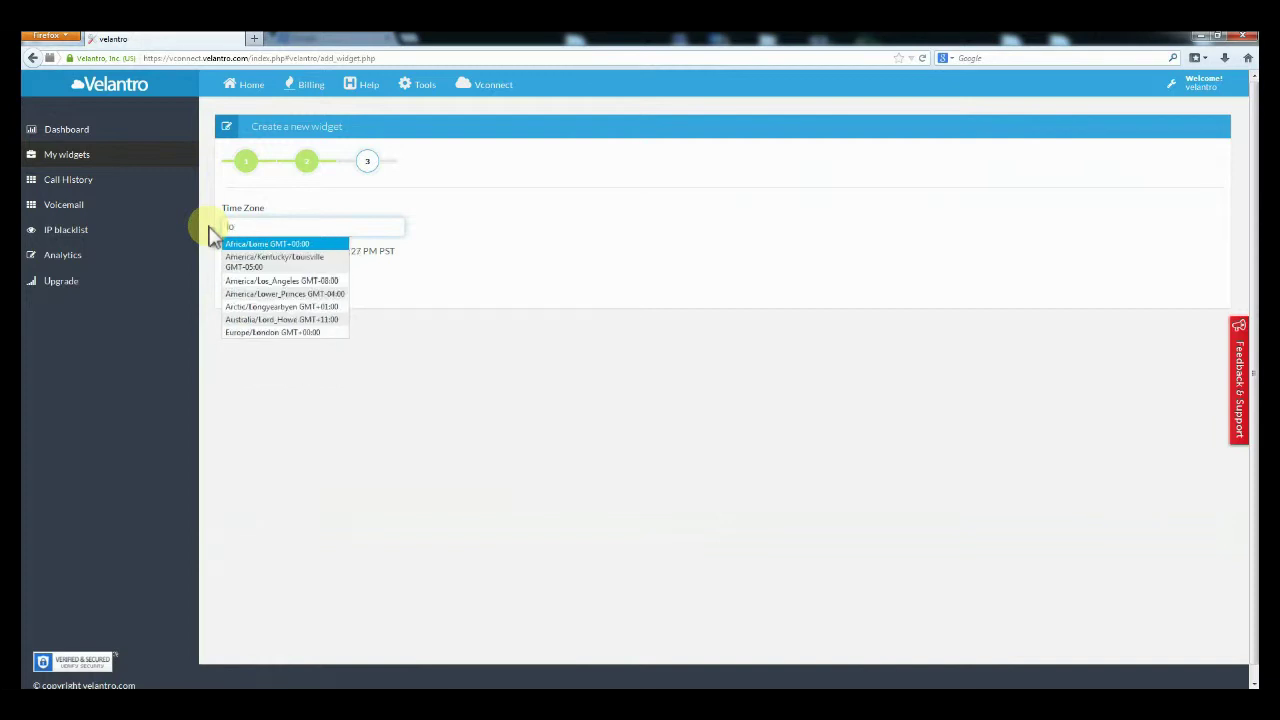
{"action": "type", "text": "s_Angeles GMT-08:00"}
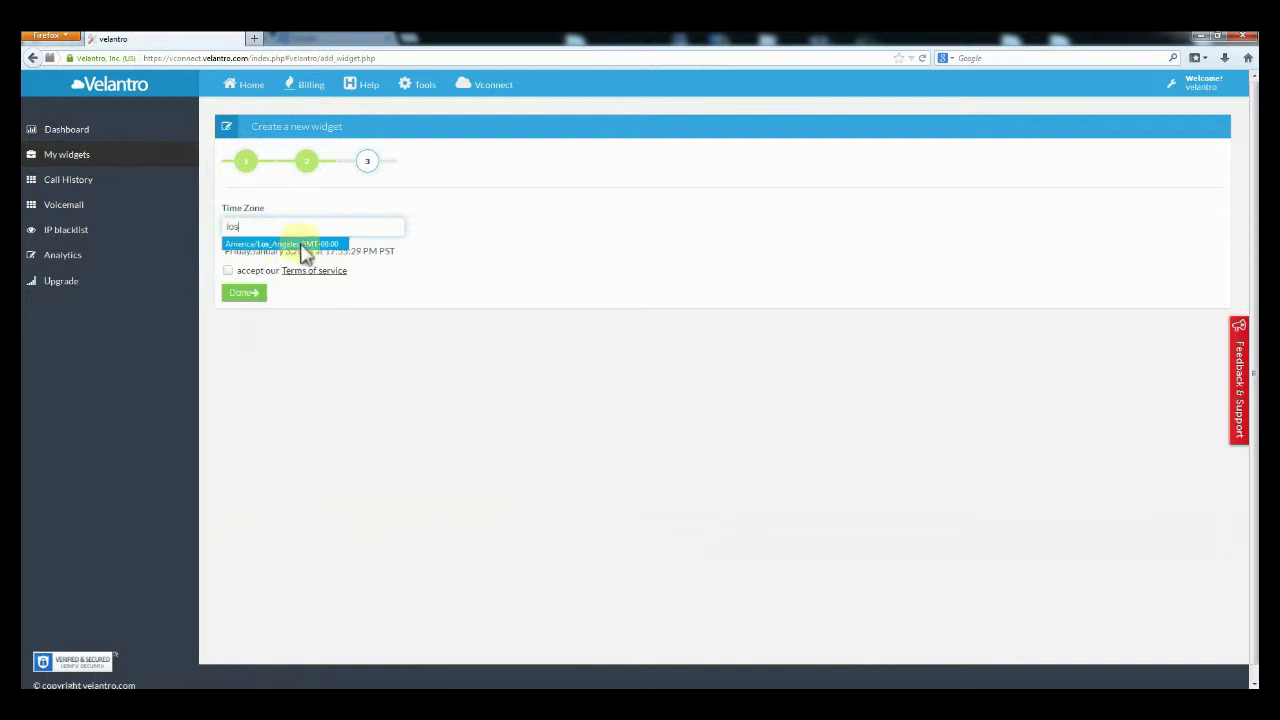
{"action": "left_click", "coordinate": [300, 245]}
{"action": "left_click", "coordinate": [228, 272]}
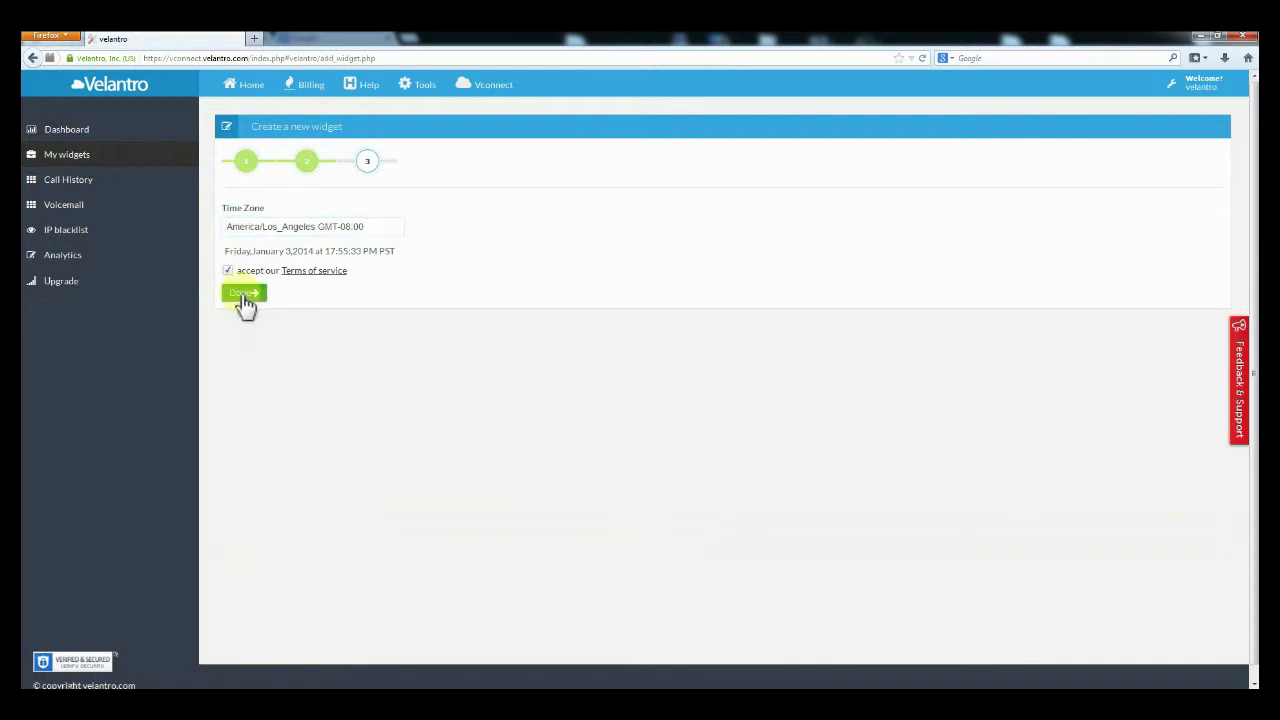
{"action": "left_click", "coordinate": [244, 294]}
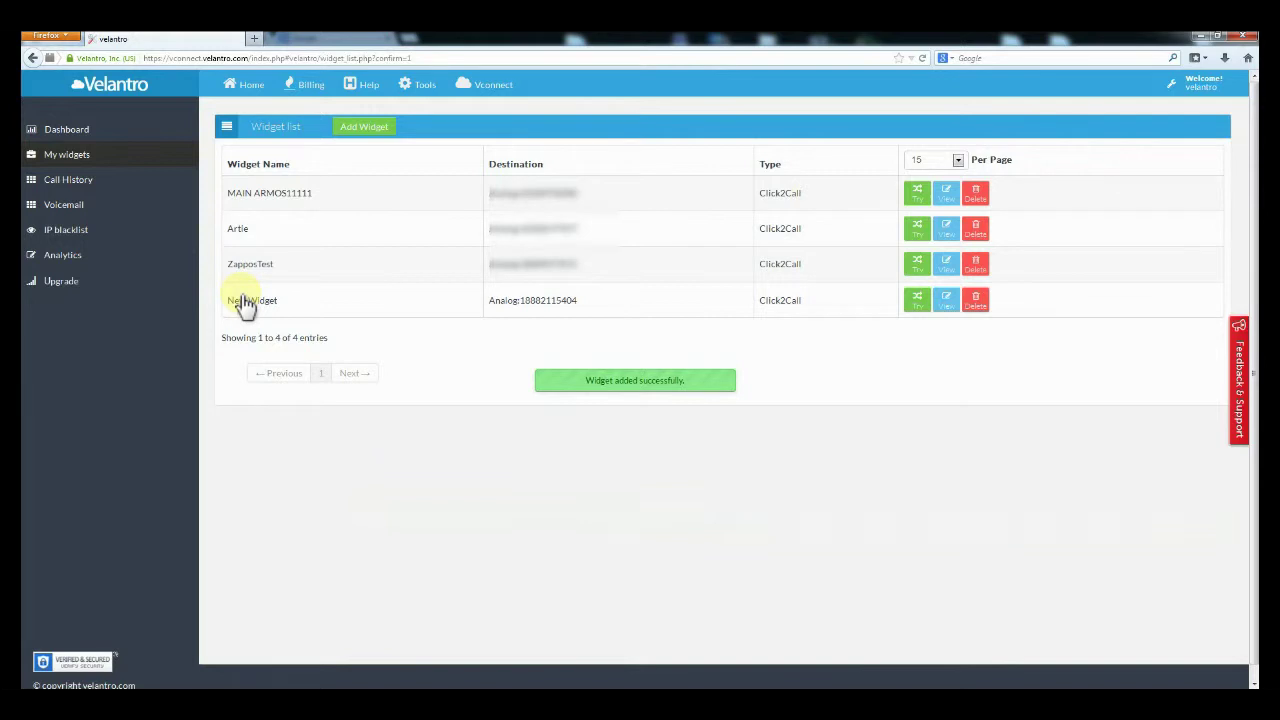
Highlight the New Widget row in the widget list, from its name to its type.
{"action": "double_click", "coordinate": [245, 305]}
{"action": "left_click_drag", "start_coordinate": [243, 302], "coordinate": [801, 302]}
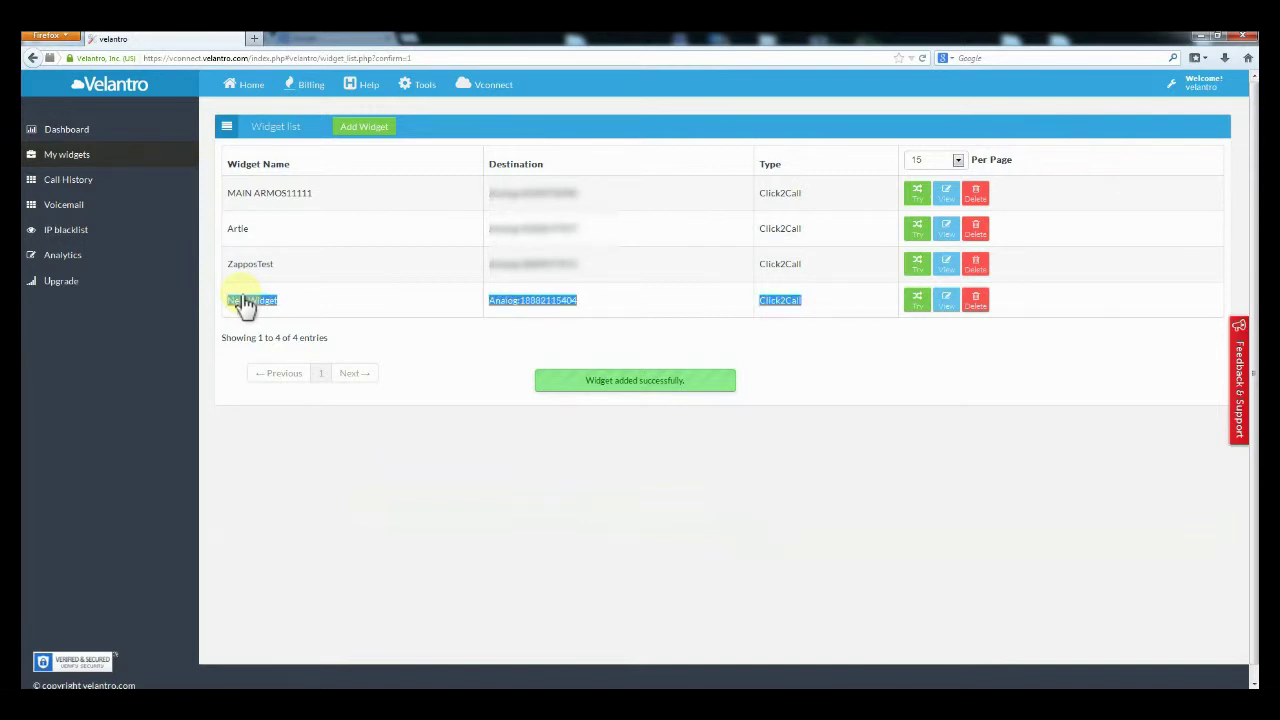
Open the details of TEST WIDGET from the widget list and bring up its button design configuration.
{"action": "left_click", "coordinate": [66, 129]}
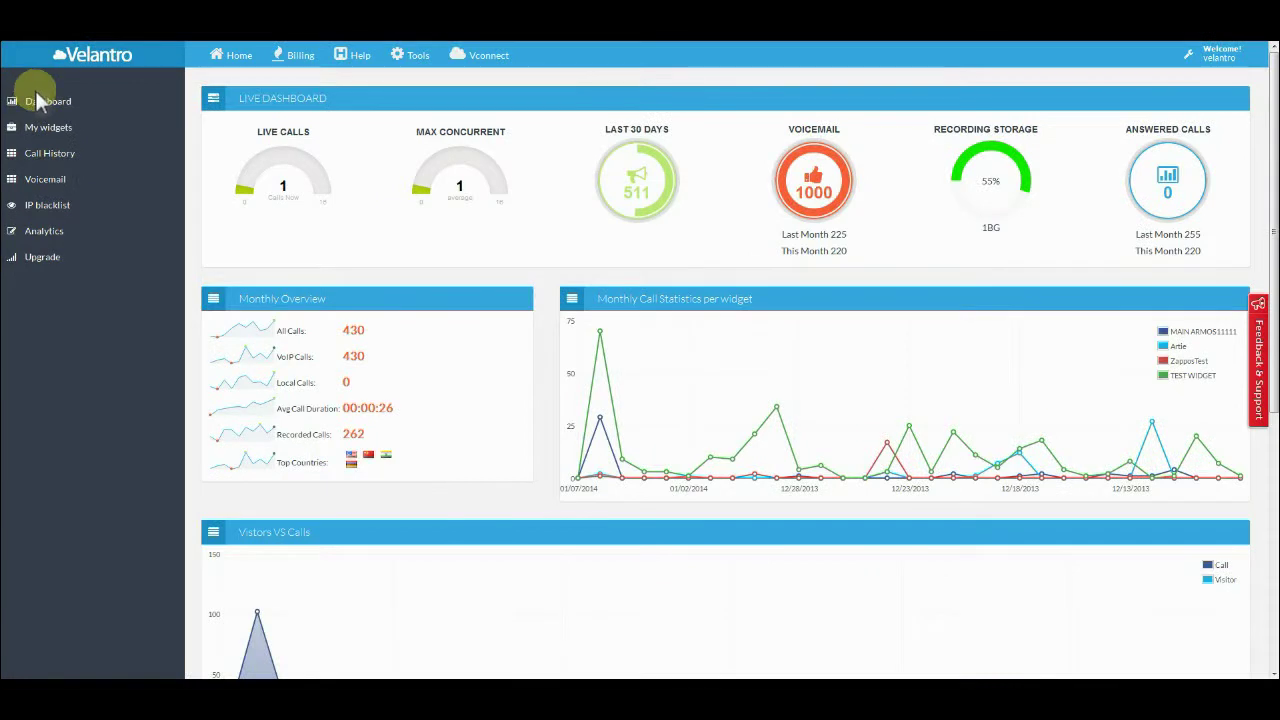
{"action": "left_click", "coordinate": [78, 126]}
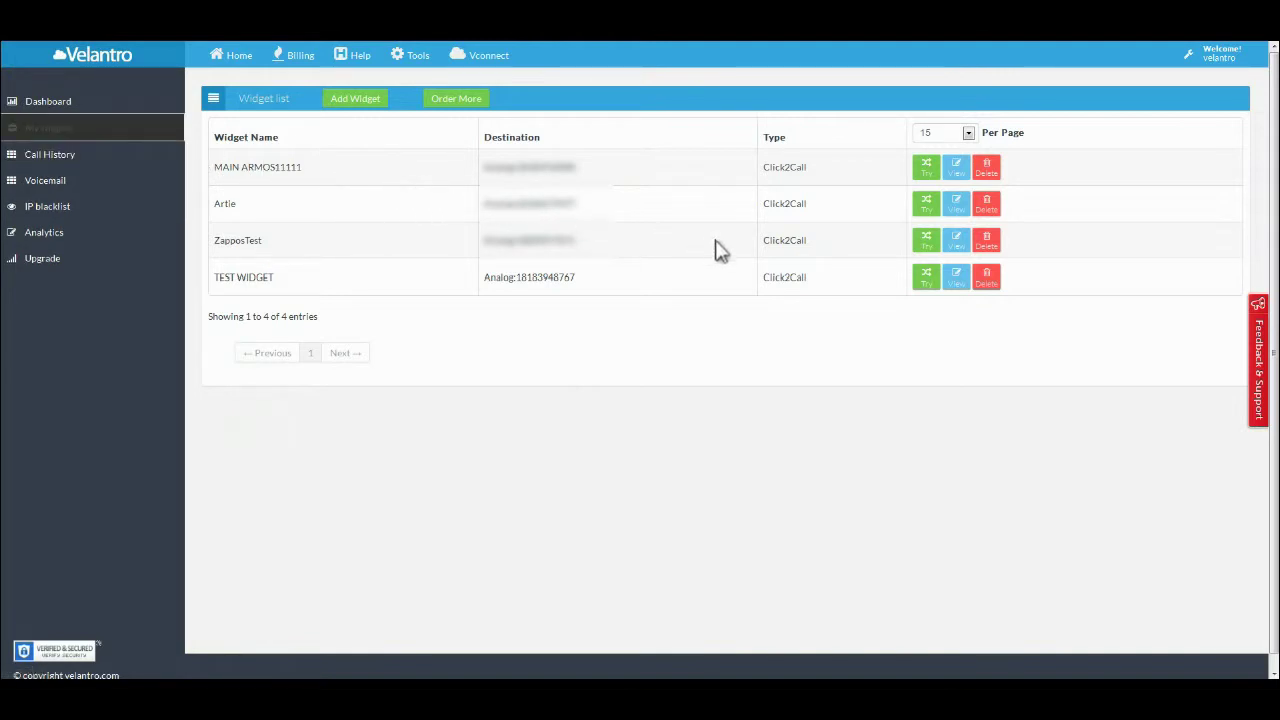
{"action": "left_click", "coordinate": [958, 284]}
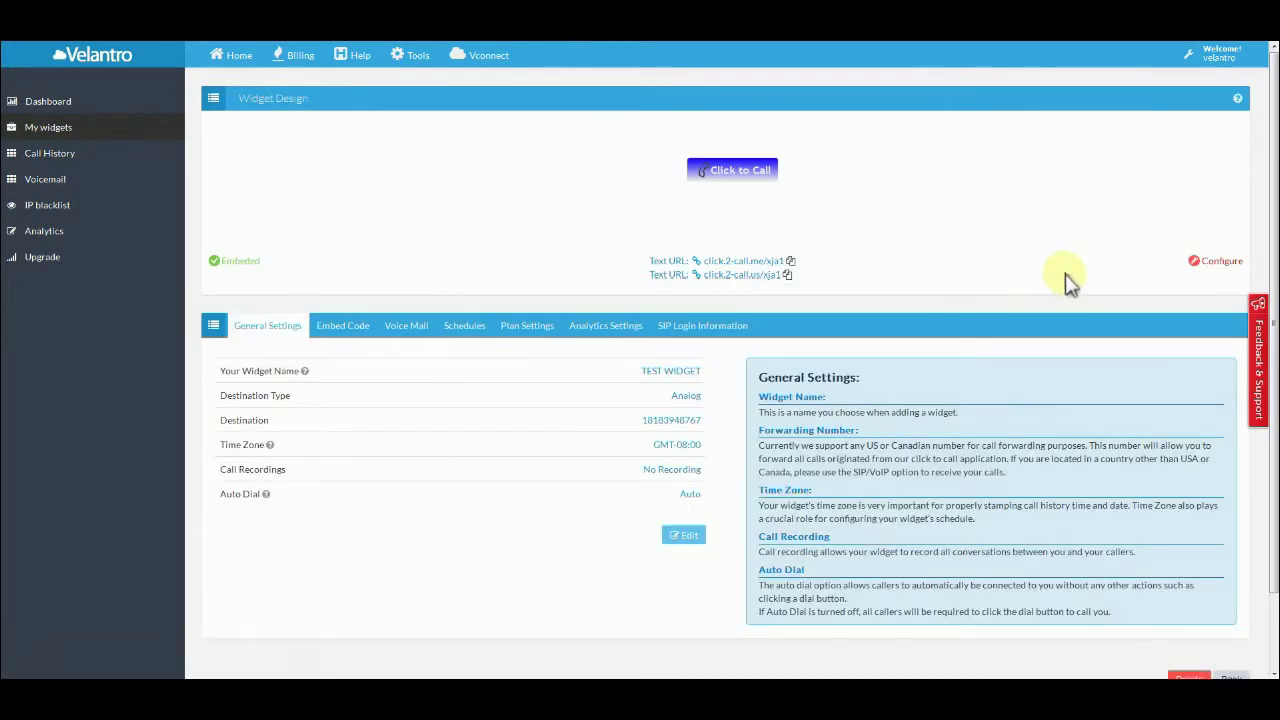
{"action": "left_click", "coordinate": [1222, 265]}
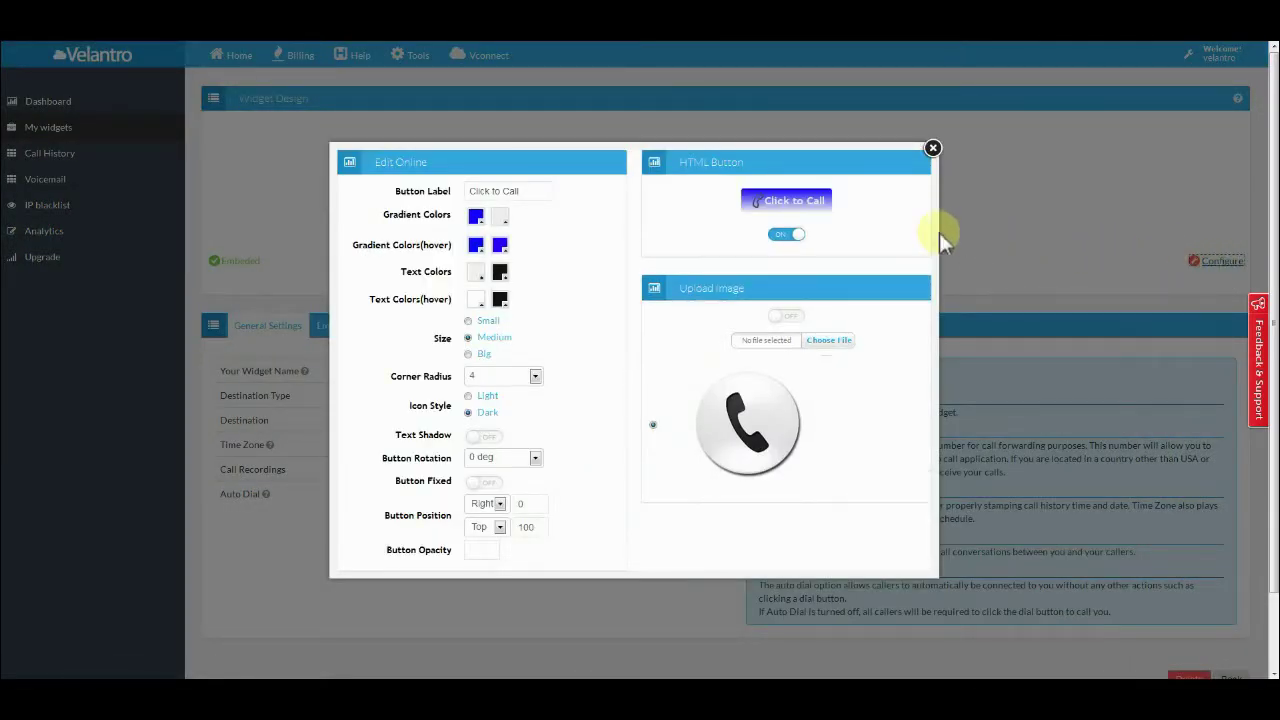
Change the widget's button label to "My Widget".
{"action": "left_click_drag", "start_coordinate": [541, 193], "coordinate": [457, 186]}
{"action": "key", "text": "BackSpace"}
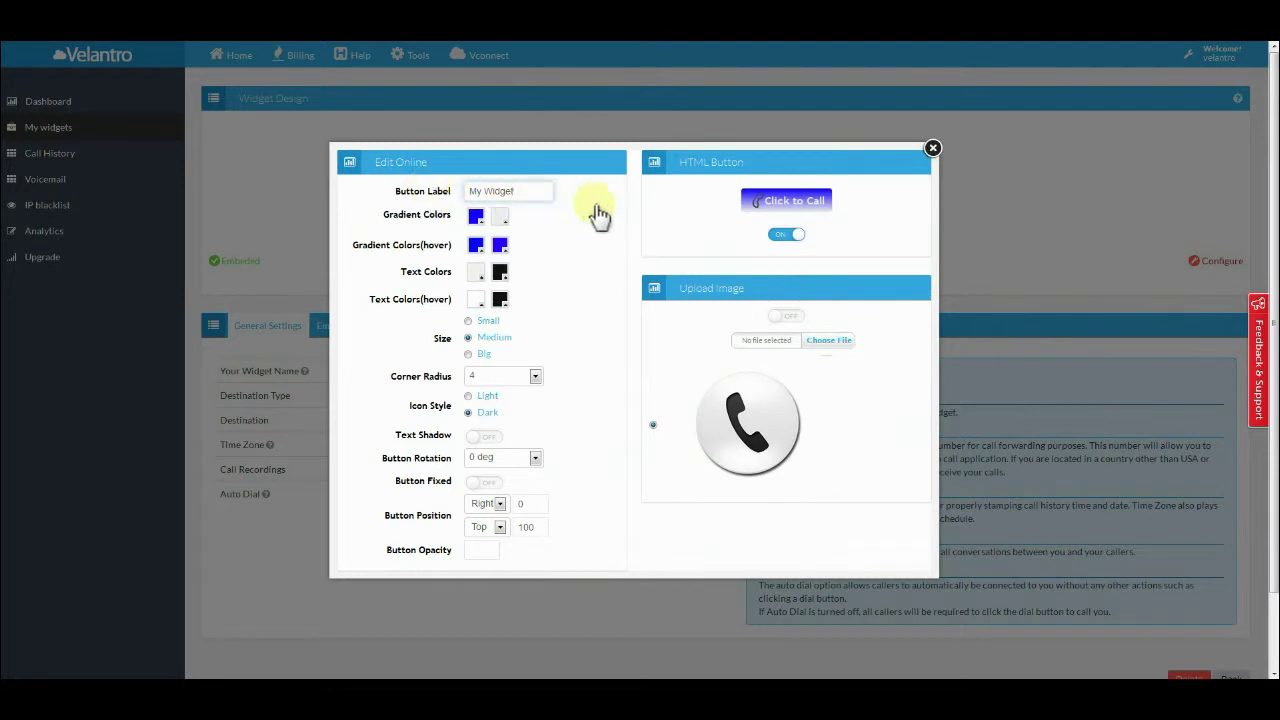
{"action": "left_click", "coordinate": [702, 222]}
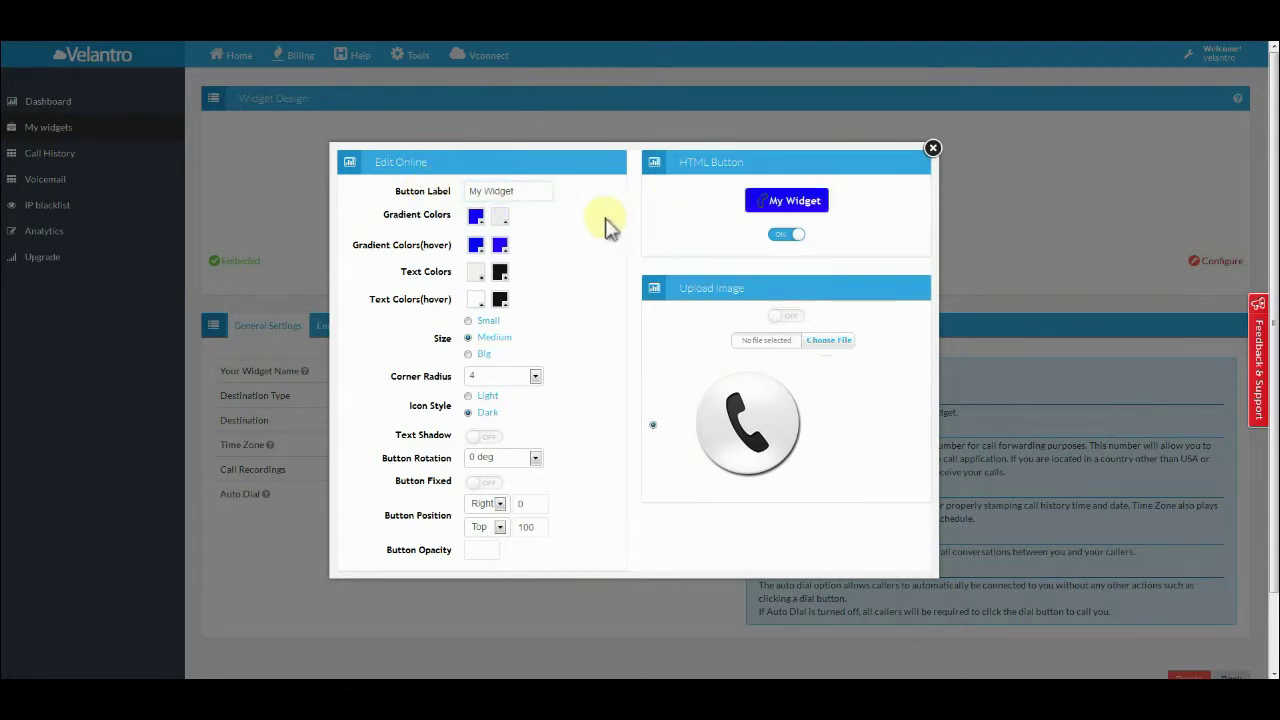
Set the button's first gradient colour to orange-red and its first hover gradient colour to light grey.
{"action": "left_click", "coordinate": [476, 216]}
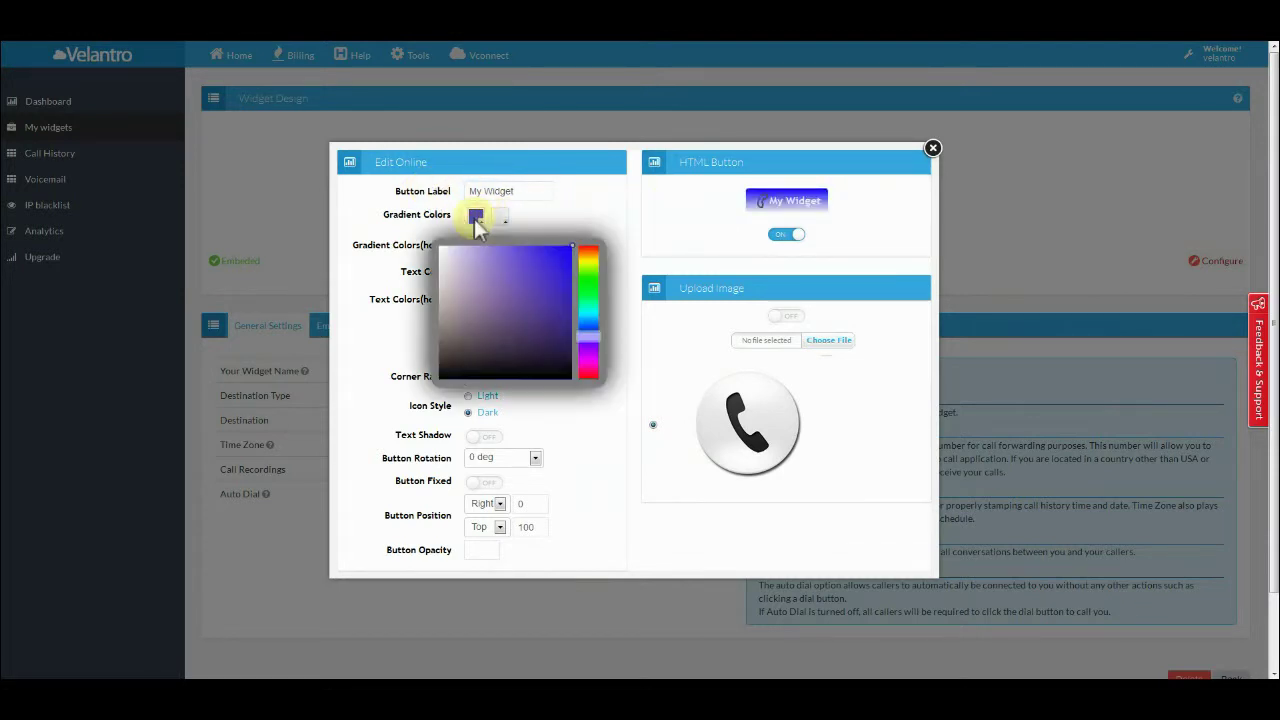
{"action": "left_click", "coordinate": [589, 376]}
{"action": "left_click", "coordinate": [525, 237]}
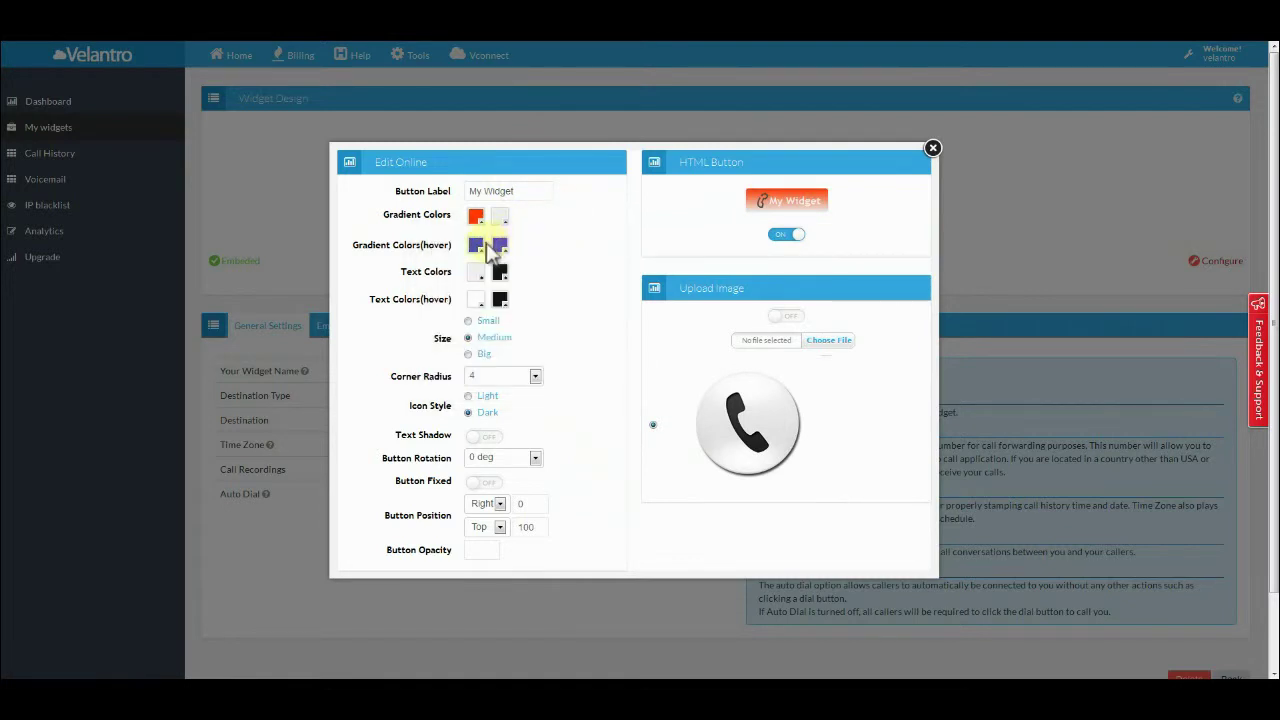
{"action": "left_click", "coordinate": [476, 245]}
{"action": "left_click", "coordinate": [450, 288]}
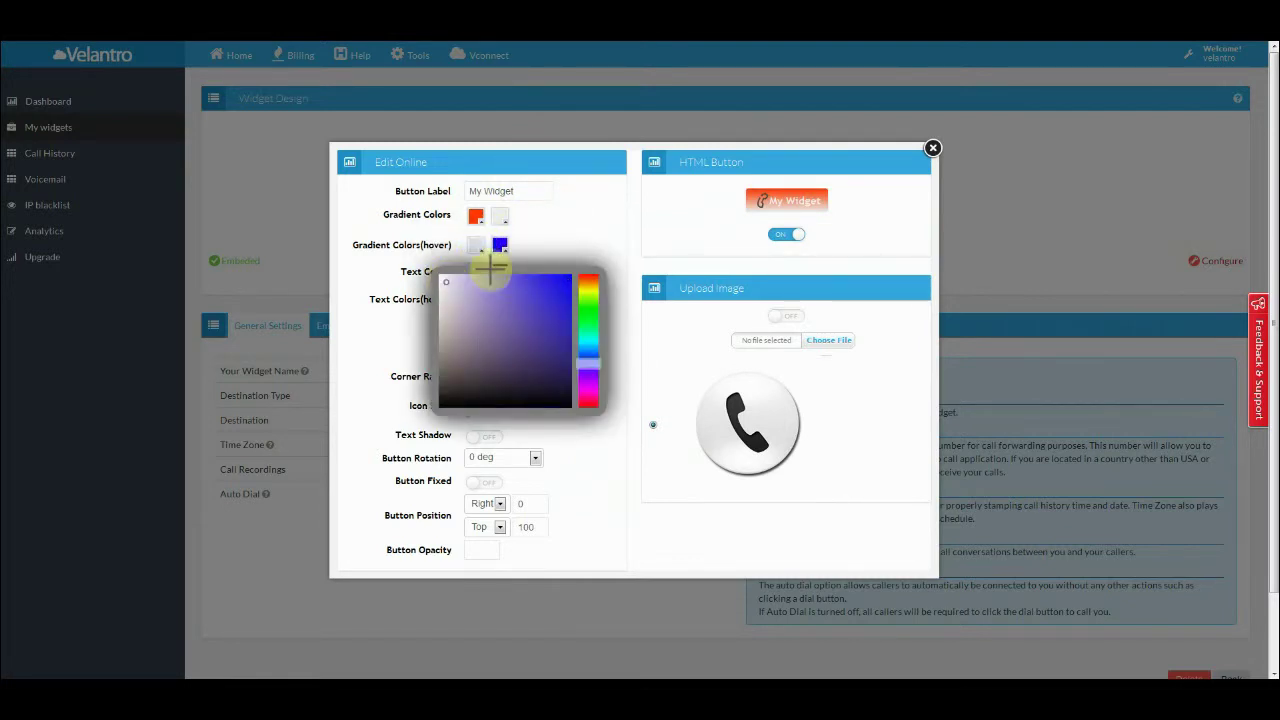
{"action": "left_click", "coordinate": [776, 205]}
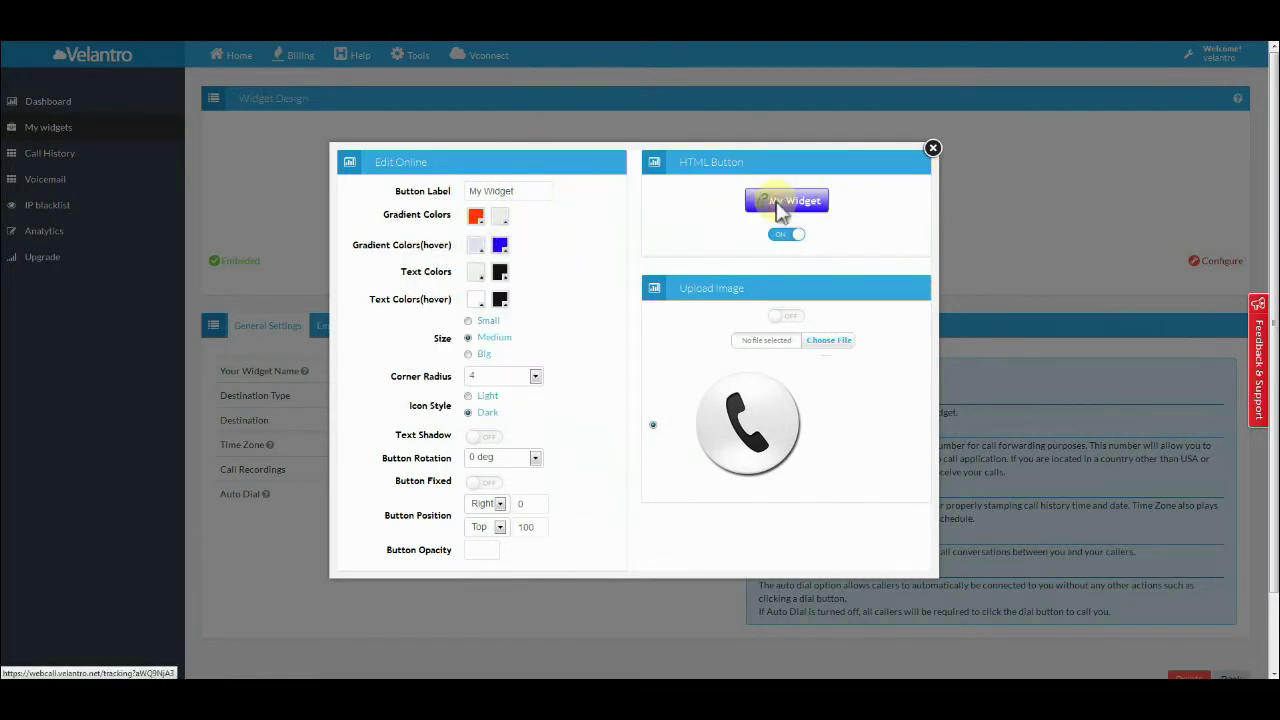
Set the button's first text colour to black.
{"action": "left_click", "coordinate": [506, 299]}
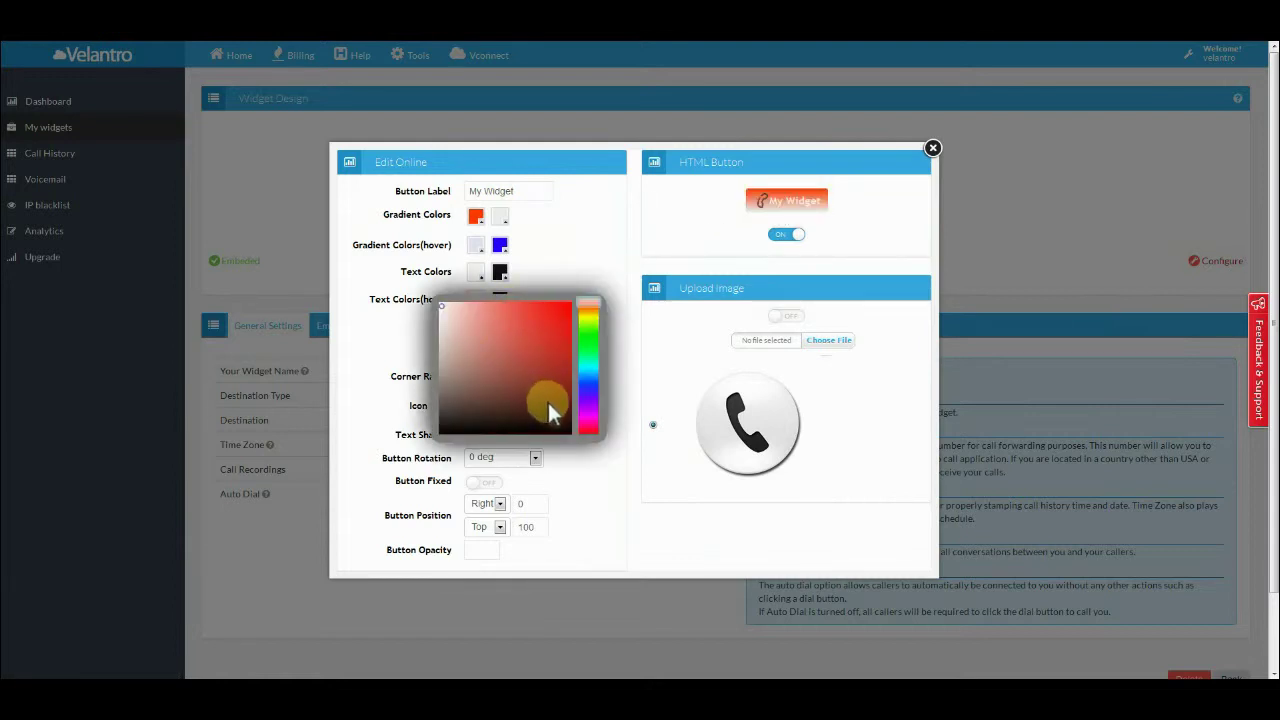
{"action": "left_click", "coordinate": [558, 430]}
{"action": "left_click", "coordinate": [711, 240]}
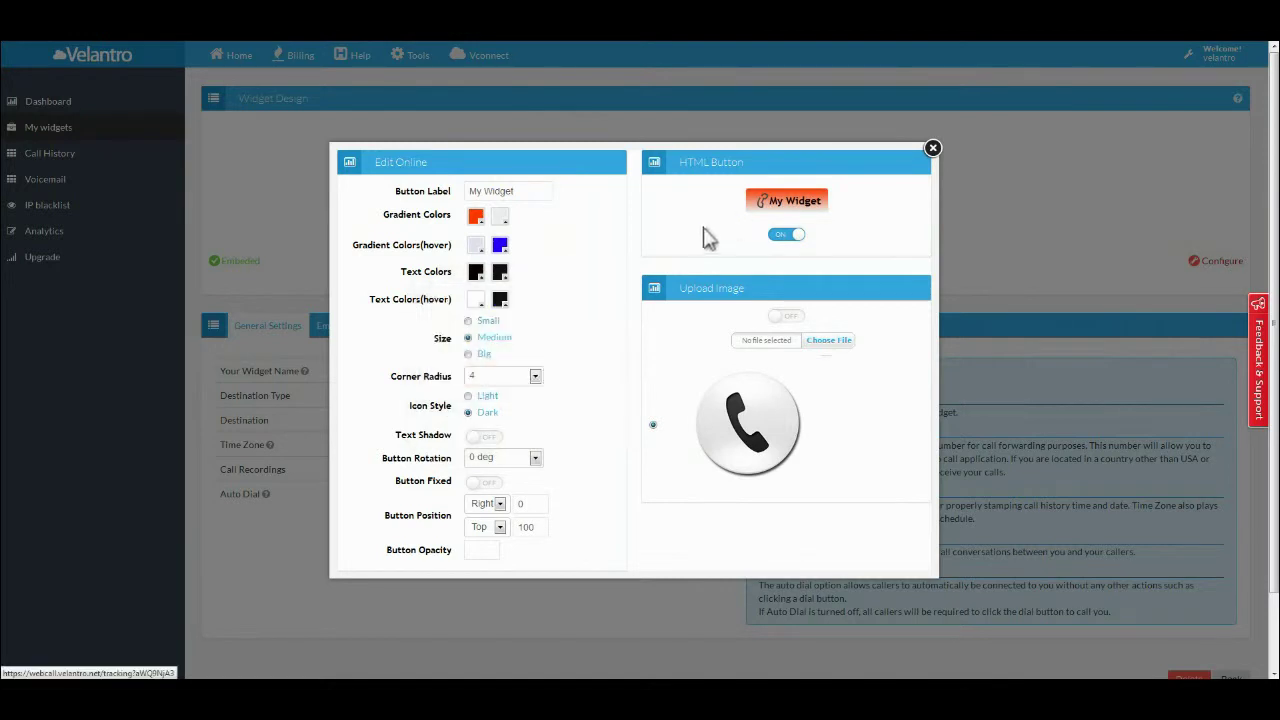
Try the Small and Big button sizes and return the size to Medium.
{"action": "left_click", "coordinate": [472, 321]}
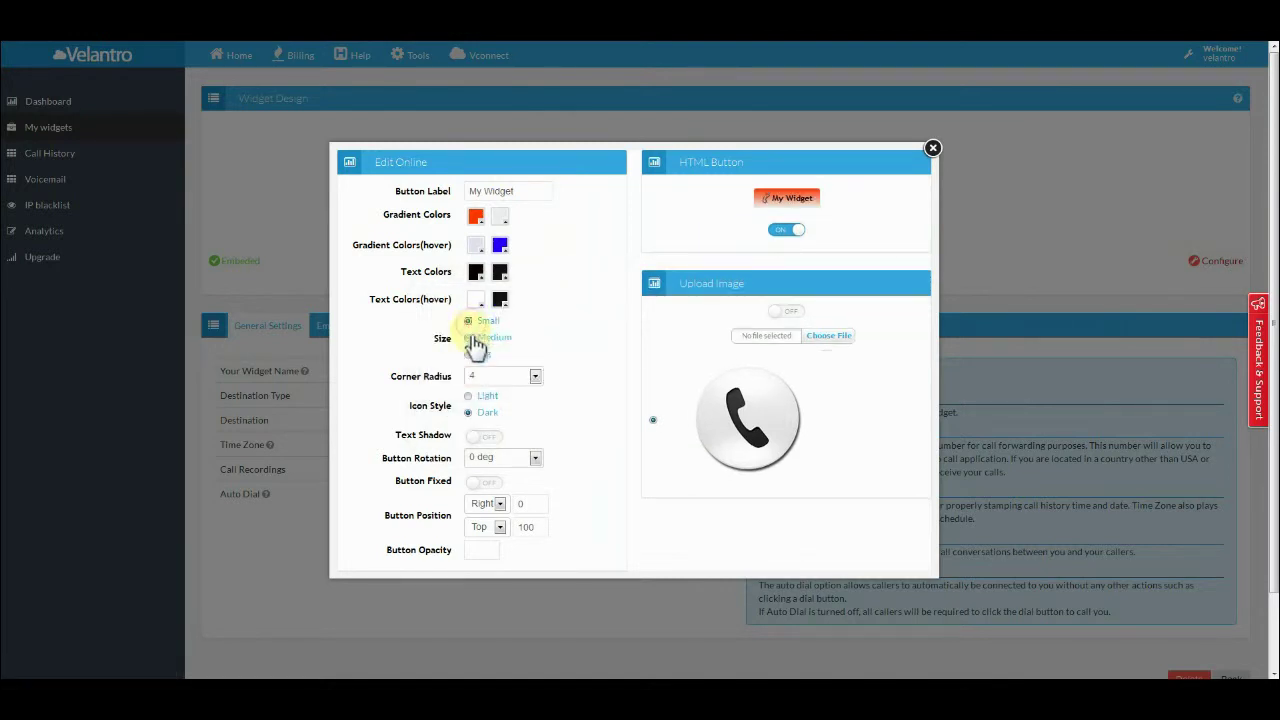
{"action": "left_click", "coordinate": [472, 356]}
{"action": "left_click", "coordinate": [470, 338]}
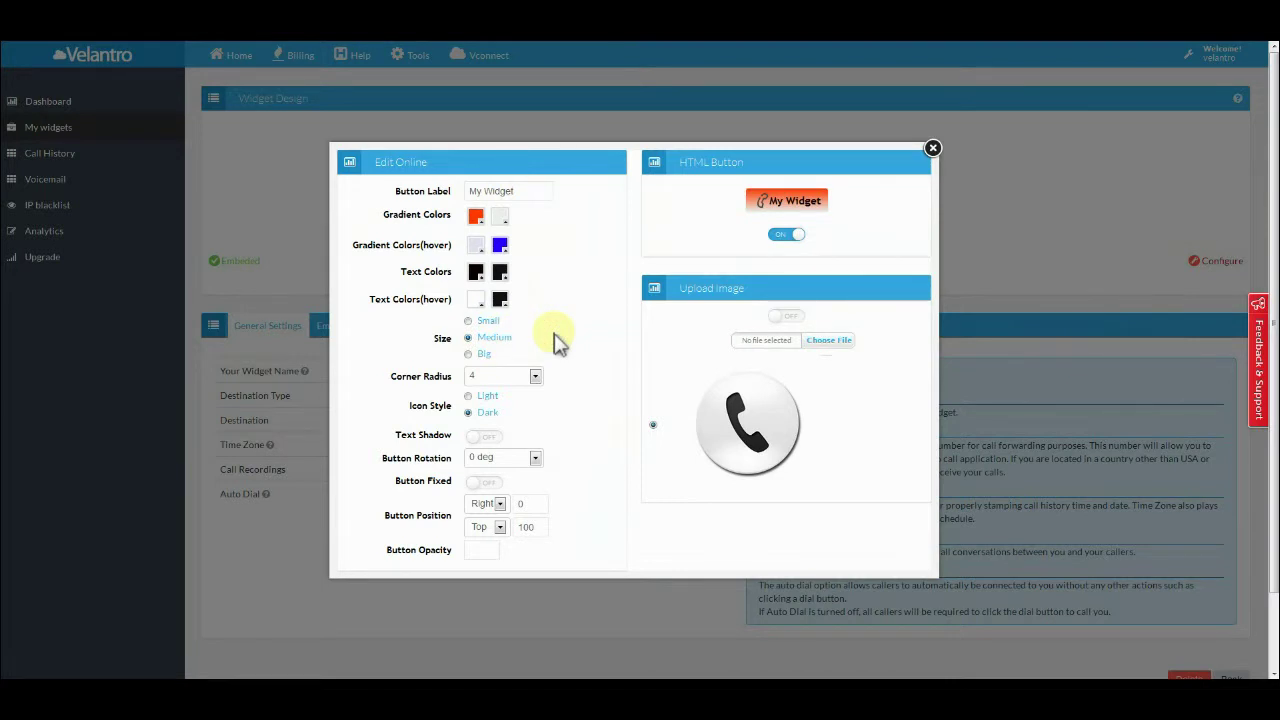
Set the button's corner radius to 9 and its icon style to Light.
{"action": "left_click", "coordinate": [535, 377]}
{"action": "left_click", "coordinate": [483, 468]}
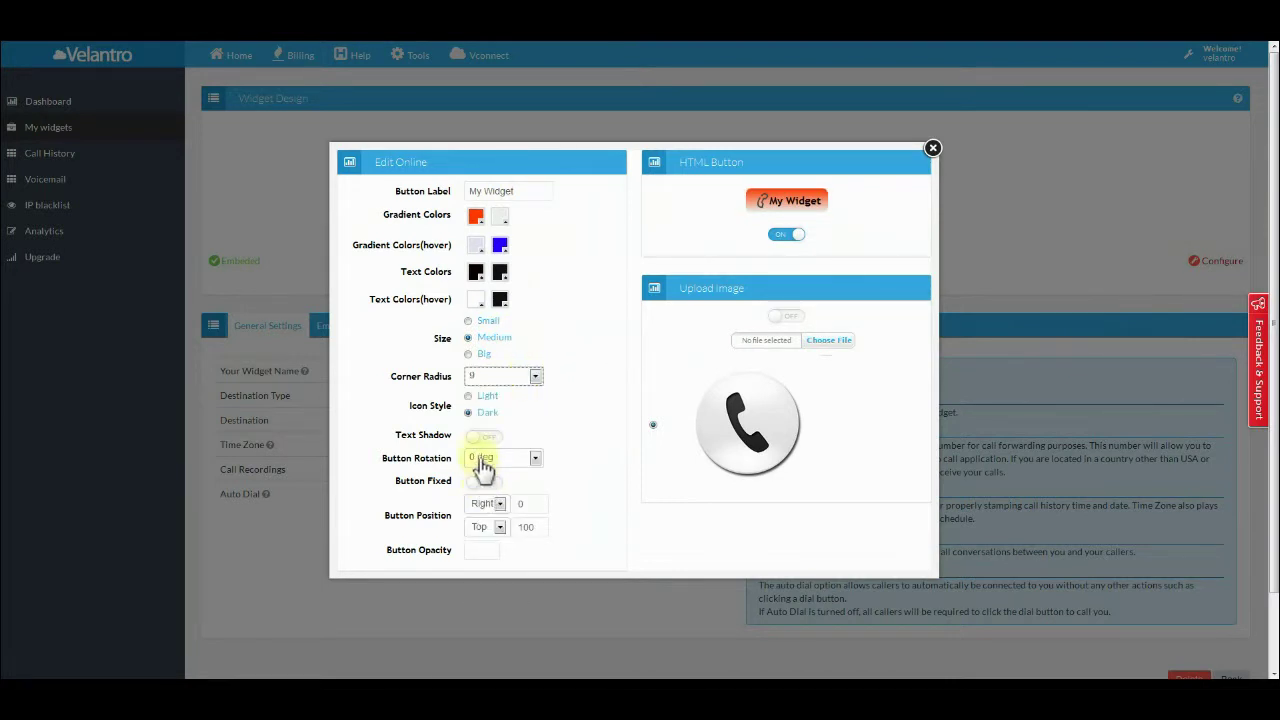
{"action": "left_click", "coordinate": [470, 396]}
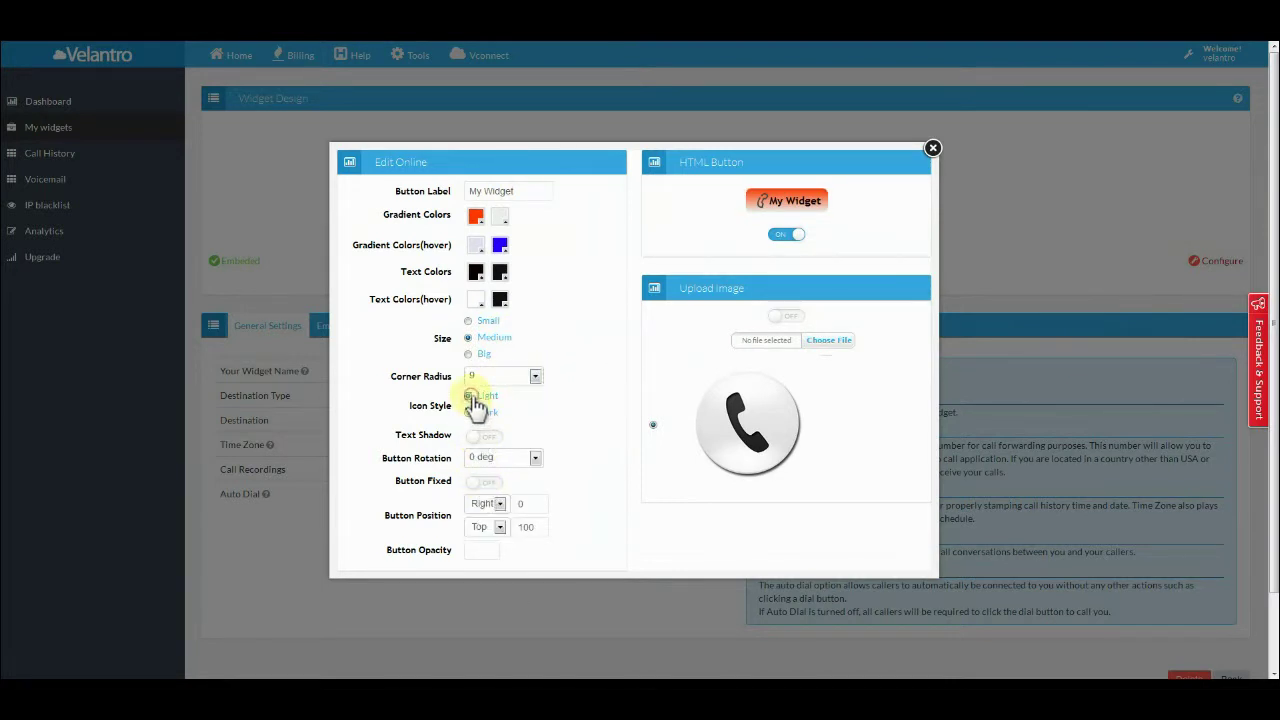
Try the button's text shadow by switching it on and off, leaving it off.
{"action": "left_click", "coordinate": [490, 438]}
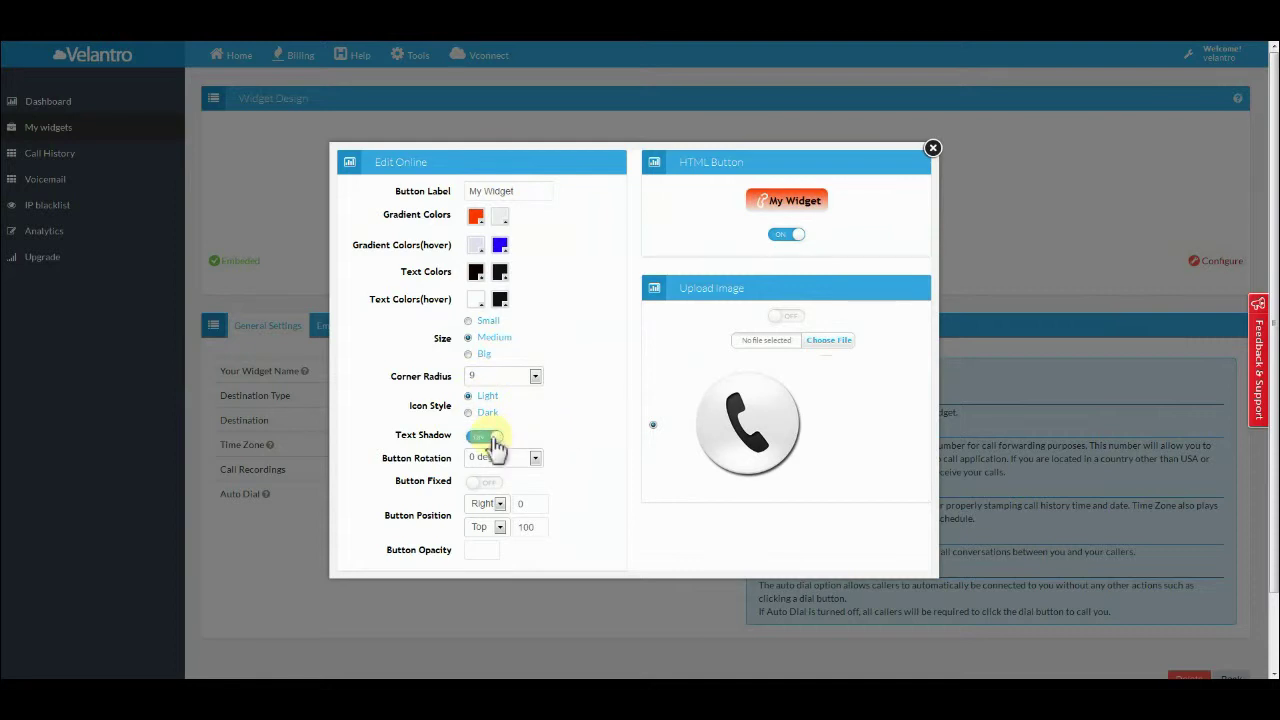
{"action": "left_click", "coordinate": [490, 438]}
{"action": "left_click", "coordinate": [490, 438]}
{"action": "left_click", "coordinate": [492, 440]}
Try button rotations of 90 and 180 degrees and return the rotation to 0 deg.
{"action": "left_click", "coordinate": [512, 458]}
{"action": "left_click", "coordinate": [510, 485]}
{"action": "left_click", "coordinate": [504, 458]}
{"action": "left_click", "coordinate": [501, 495]}
{"action": "left_click", "coordinate": [508, 458]}
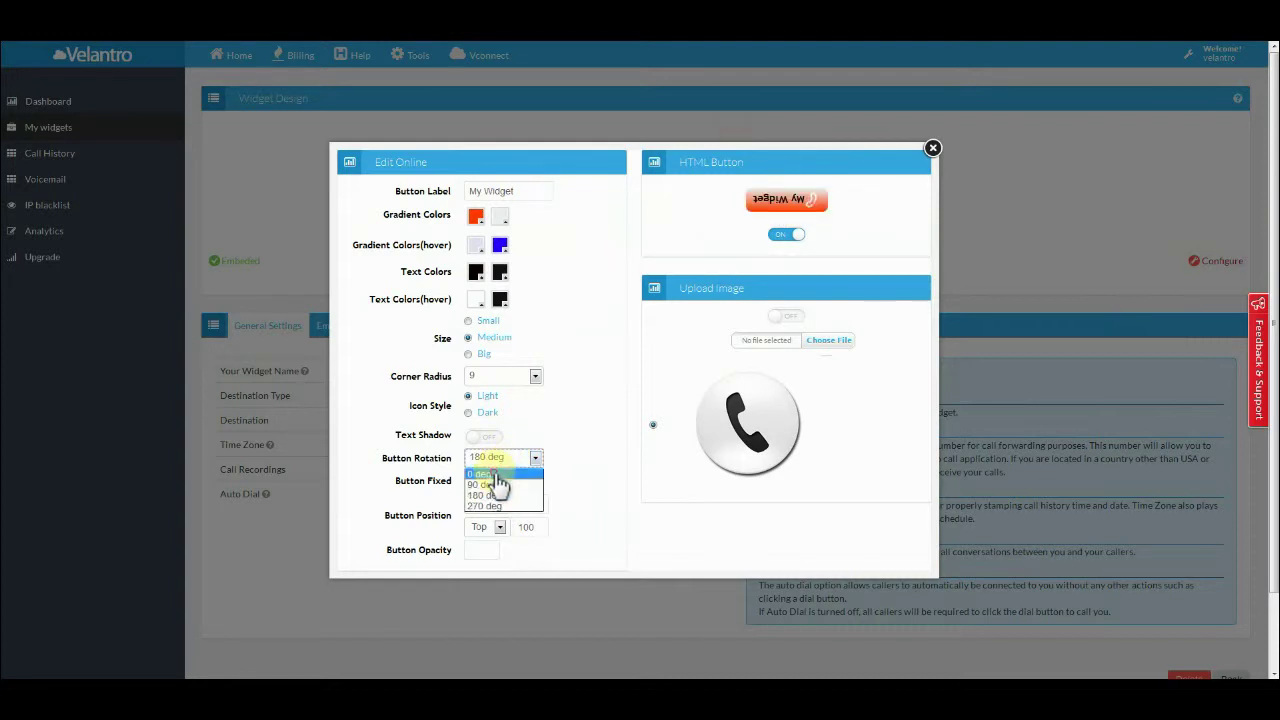
{"action": "left_click", "coordinate": [496, 474]}
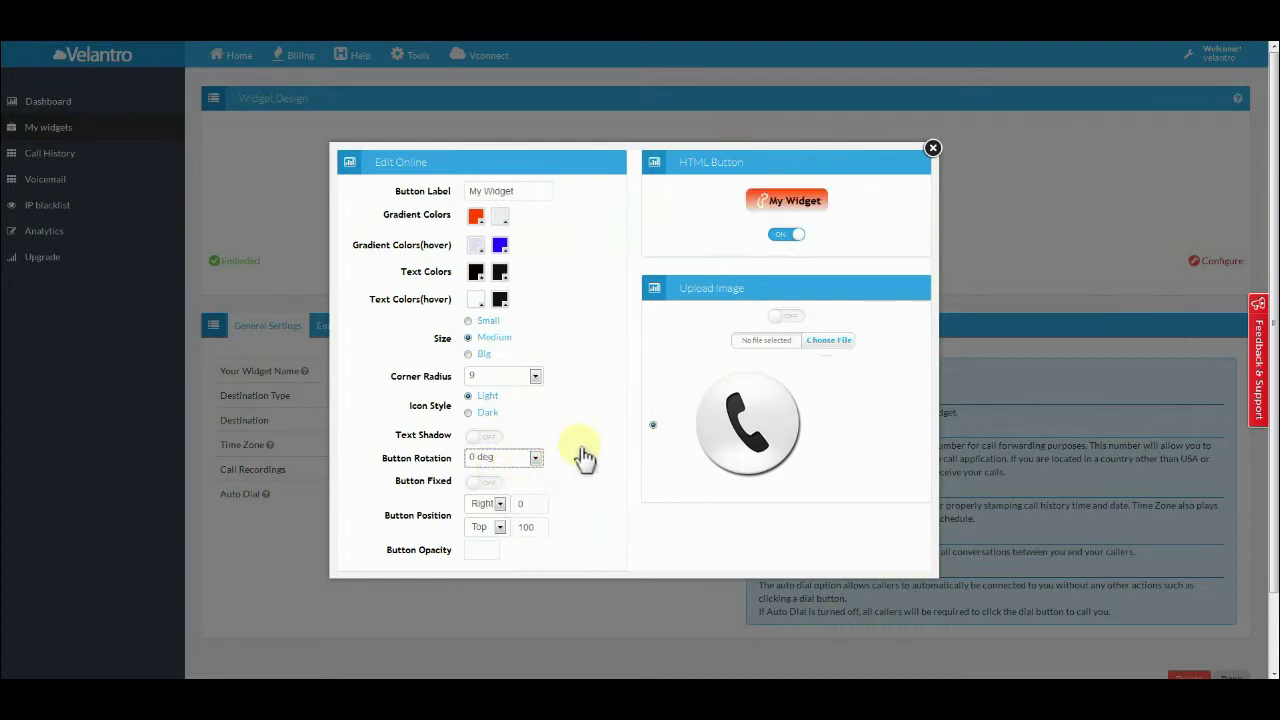
Switch on the Button Fixed option for the call button and check its placement on the page.
{"action": "left_click", "coordinate": [486, 483]}
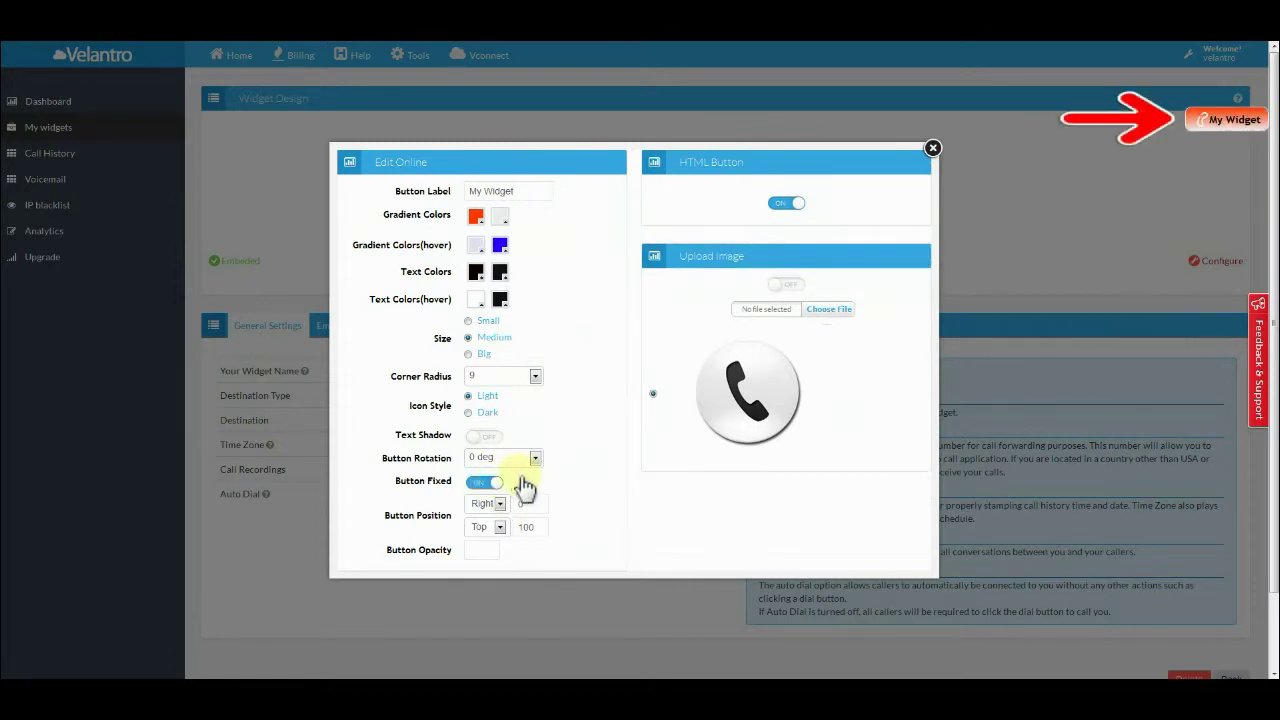
{"action": "scroll", "coordinate": [560, 477], "scroll_direction": "down", "scroll_amount": 2}
{"action": "scroll", "coordinate": [563, 471], "scroll_direction": "up", "scroll_amount": 2}
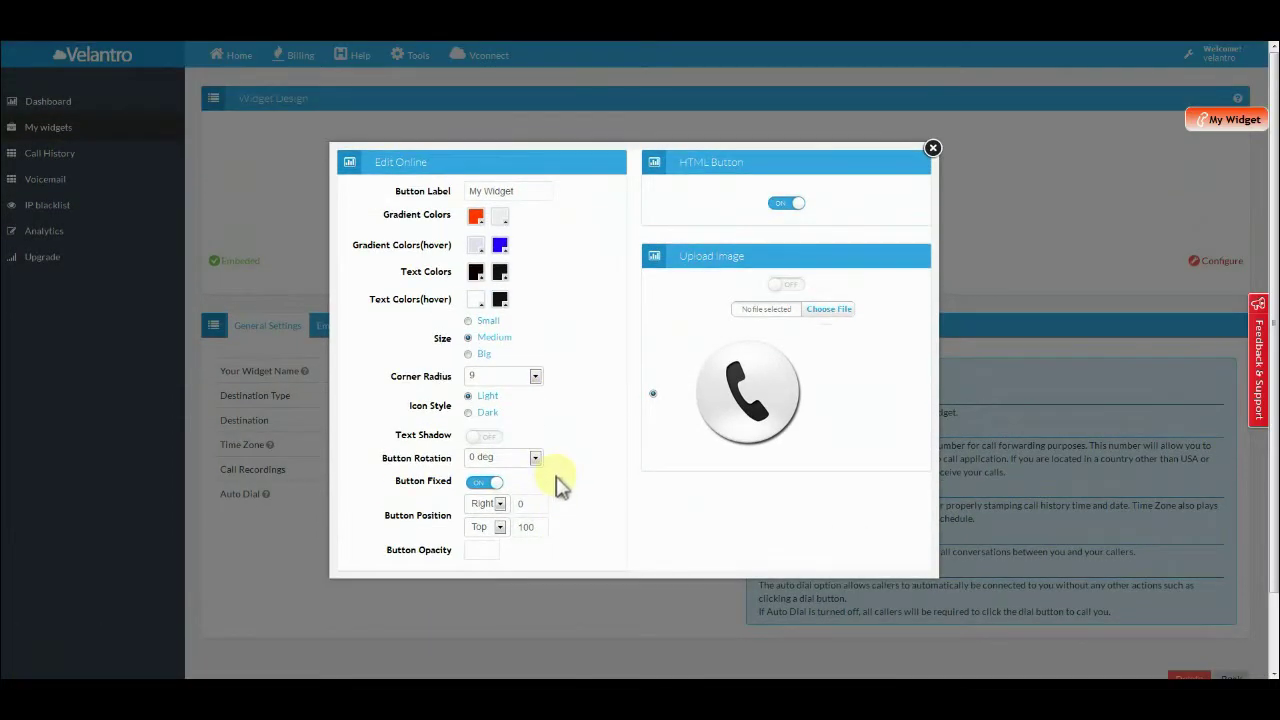
Try the Left and Bottom options for the fixed button's position and return the position to Right and Top.
{"action": "double_click", "coordinate": [538, 507]}
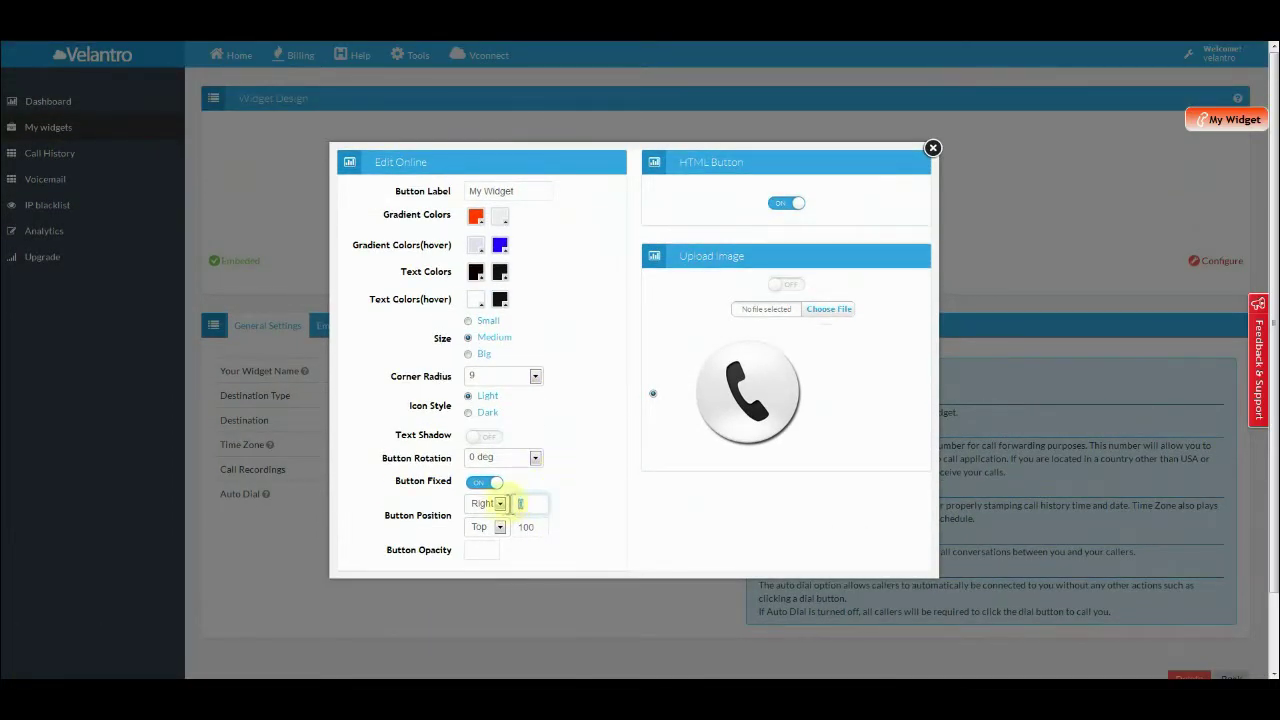
{"action": "left_click", "coordinate": [500, 504]}
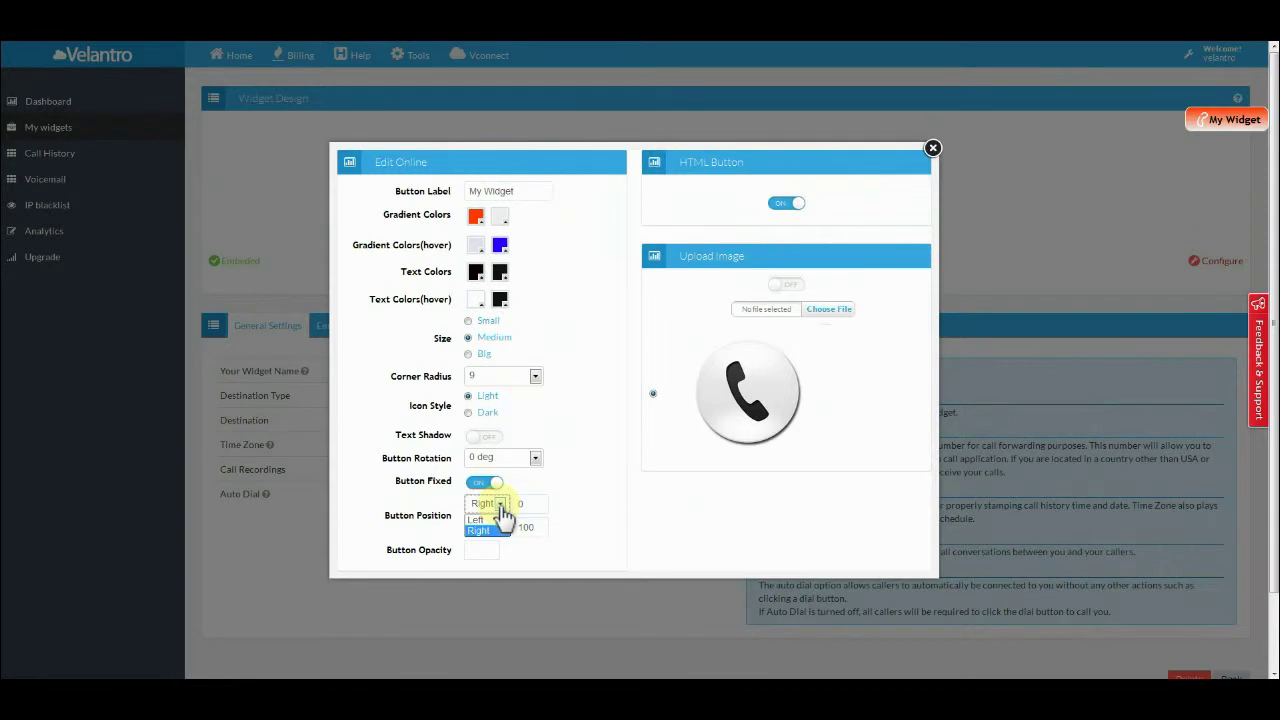
{"action": "left_click", "coordinate": [497, 518]}
{"action": "left_click", "coordinate": [502, 507]}
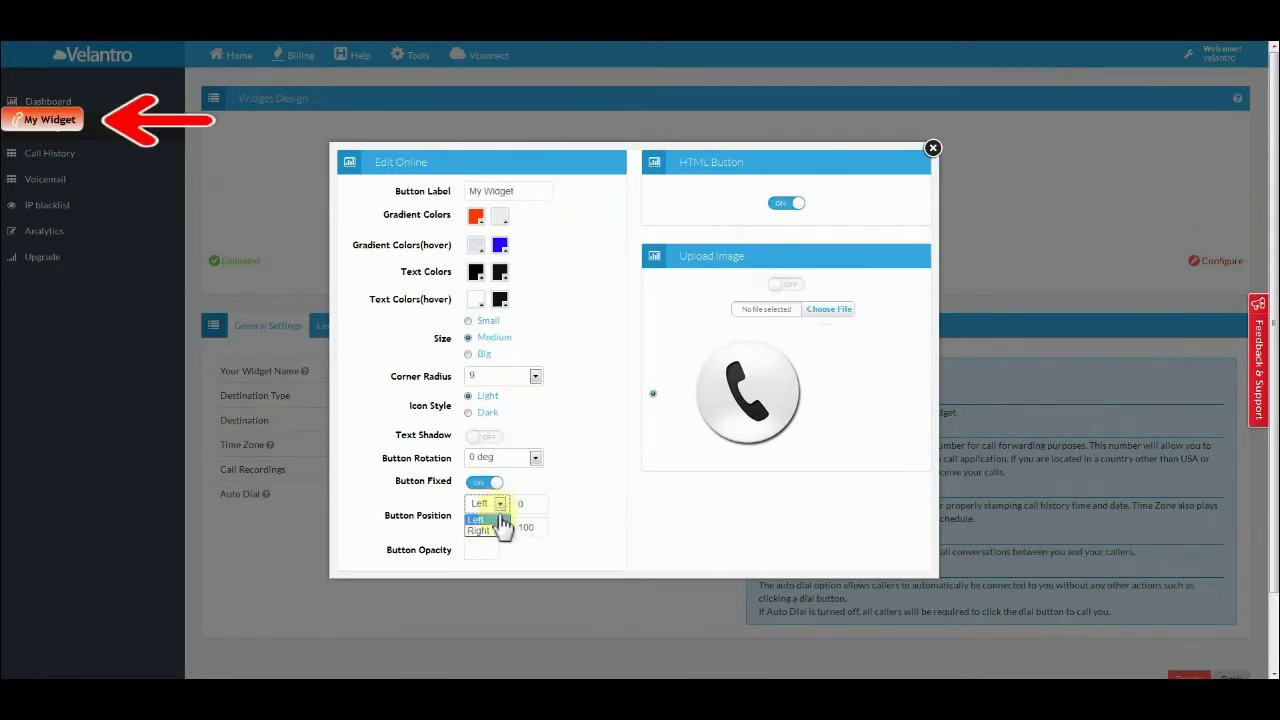
{"action": "left_click", "coordinate": [499, 529]}
{"action": "left_click", "coordinate": [500, 530]}
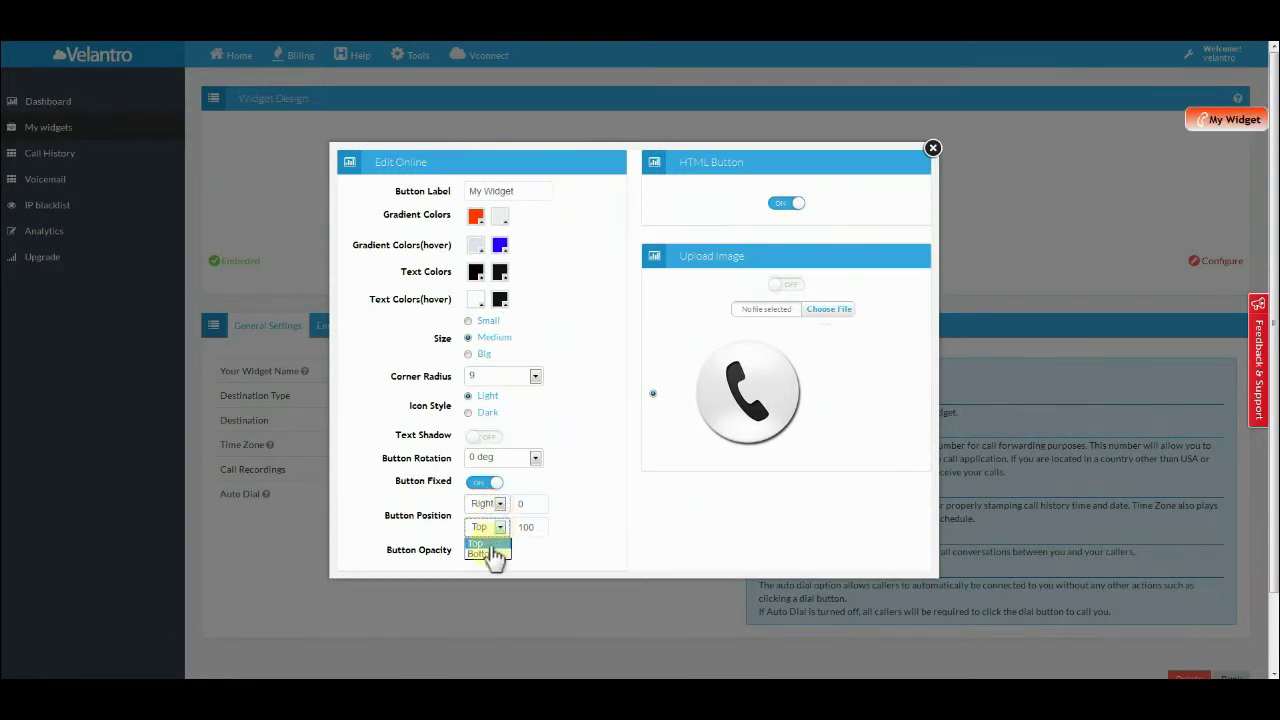
{"action": "left_click", "coordinate": [489, 553]}
{"action": "left_click", "coordinate": [500, 530]}
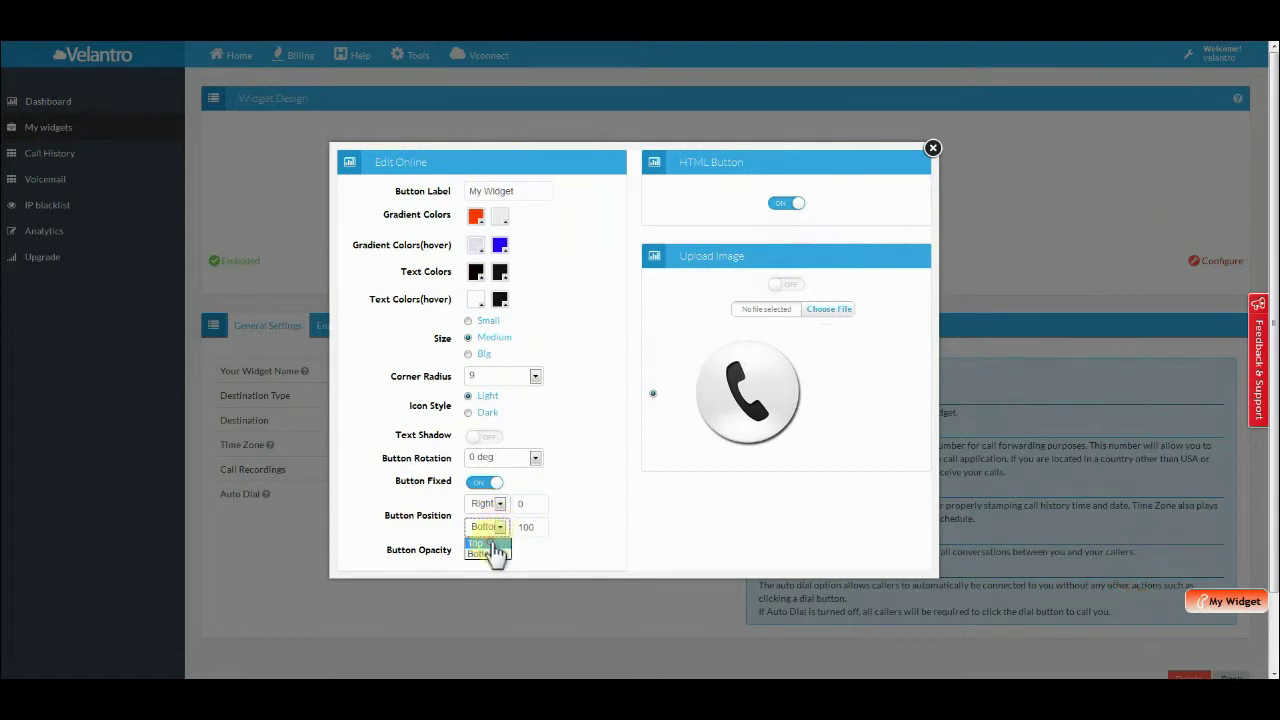
{"action": "left_click", "coordinate": [492, 543]}
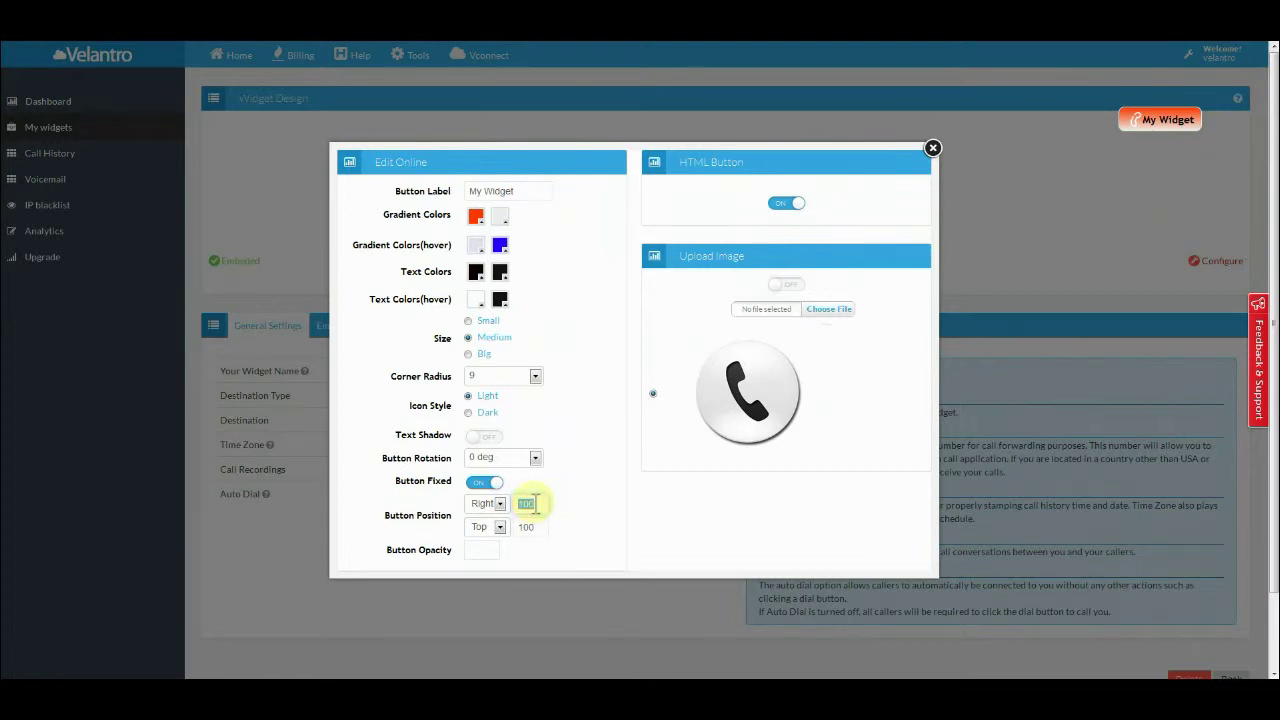
Set the fixed button's right offset to 0 and its rotation to 90 deg.
{"action": "left_click", "coordinate": [490, 458]}
{"action": "left_click", "coordinate": [485, 485]}
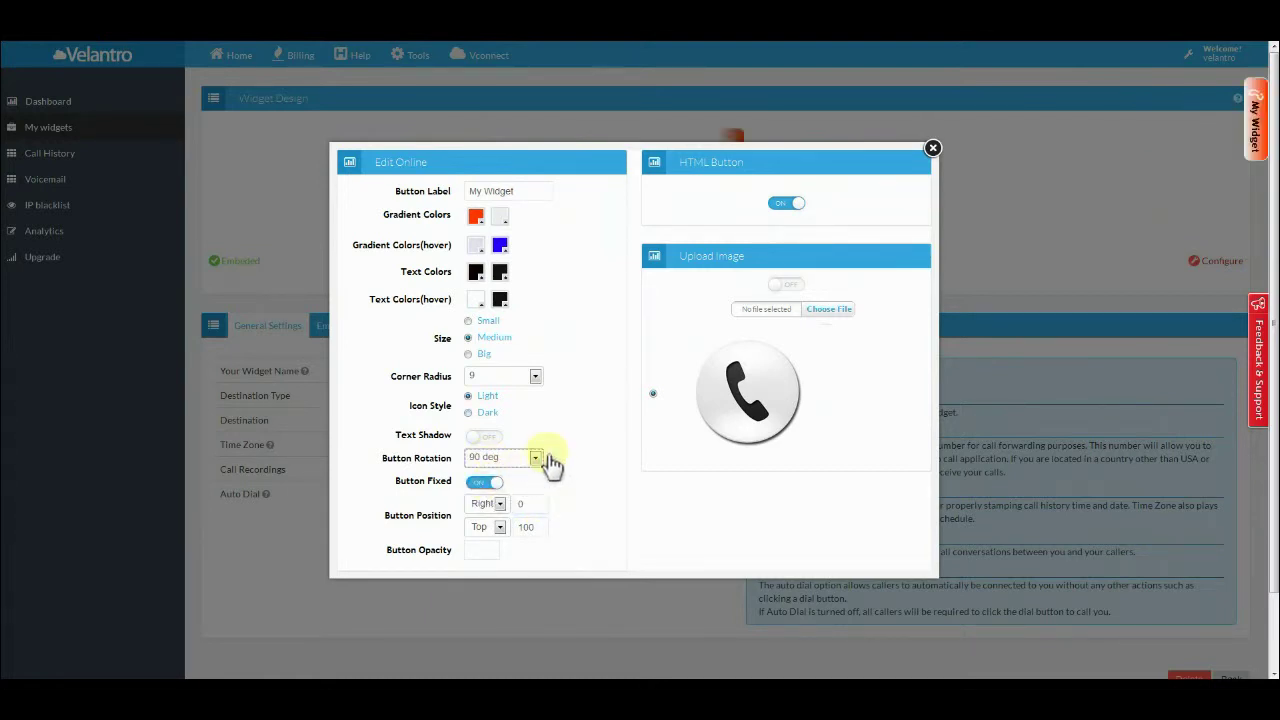
Upload download.jpg as a button image, and select and enable the white phone image for the button.
{"action": "left_click", "coordinate": [826, 312]}
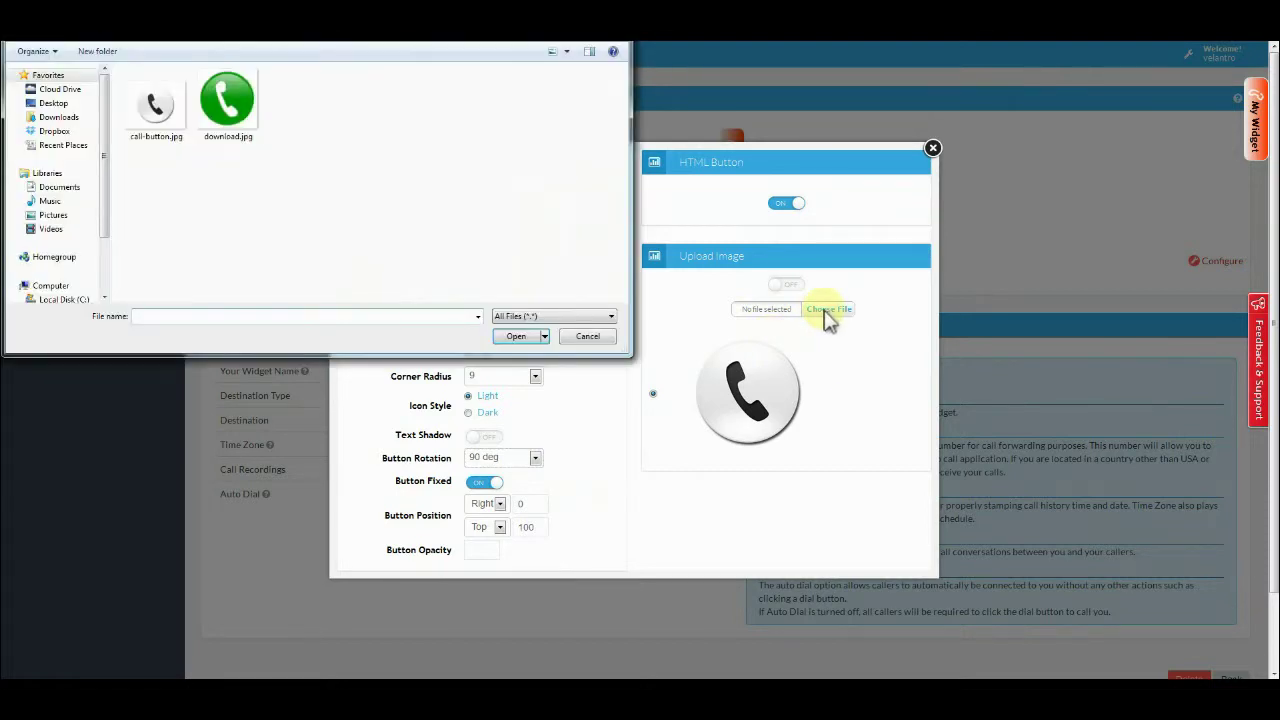
{"action": "left_click", "coordinate": [153, 106]}
{"action": "left_click", "coordinate": [238, 107]}
{"action": "double_click", "coordinate": [238, 107]}
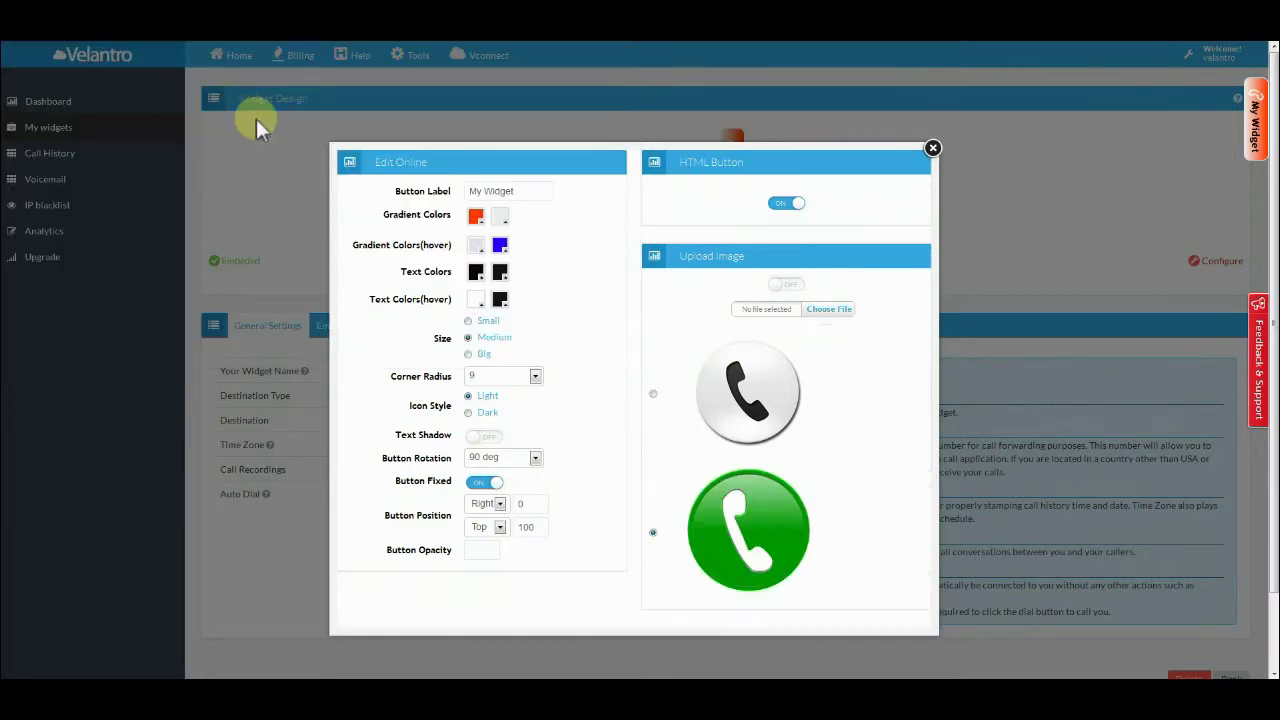
{"action": "left_click", "coordinate": [653, 393]}
{"action": "left_click", "coordinate": [785, 285]}
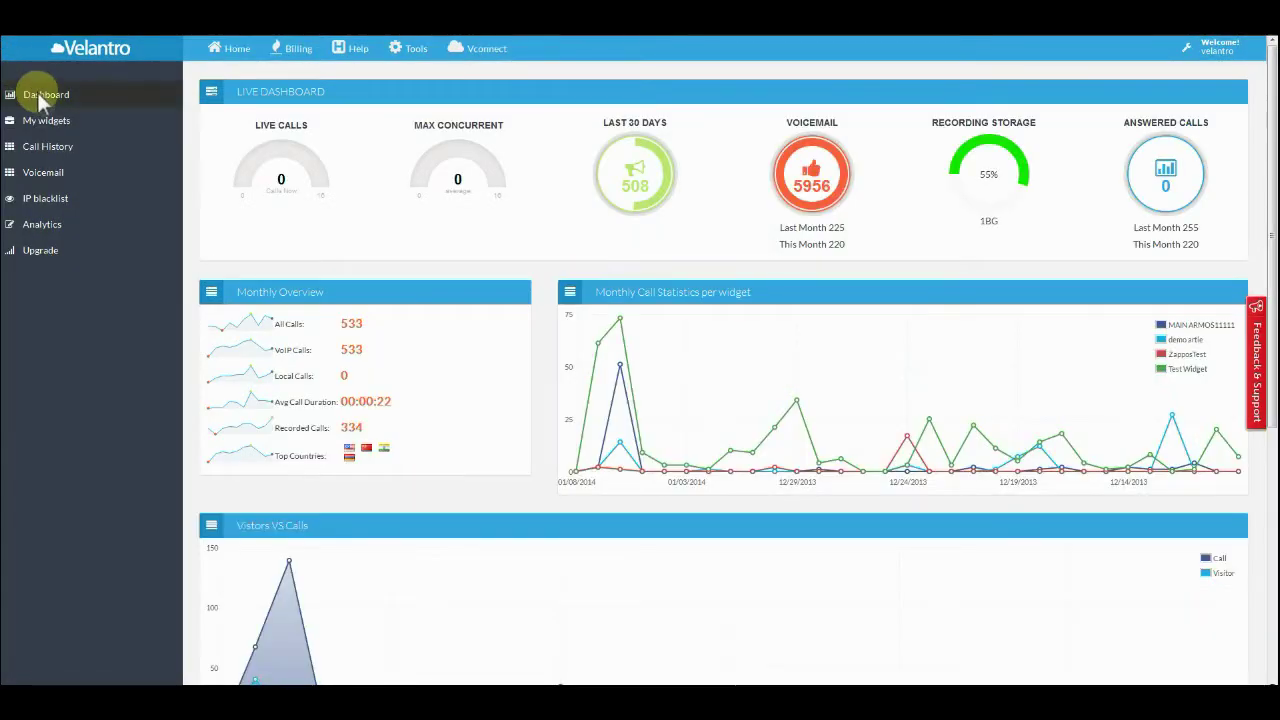
Open Test Widget from the widget list and rename it My Widget.
{"action": "left_click", "coordinate": [61, 120]}
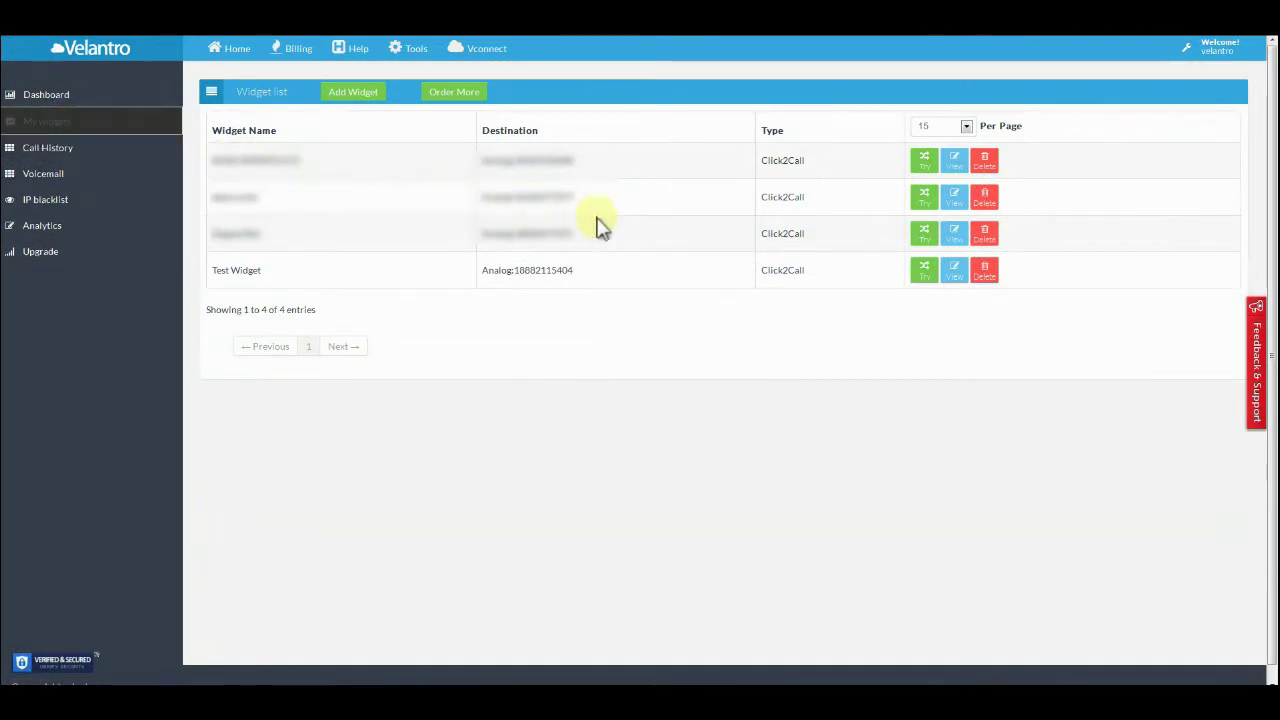
{"action": "left_click", "coordinate": [955, 280]}
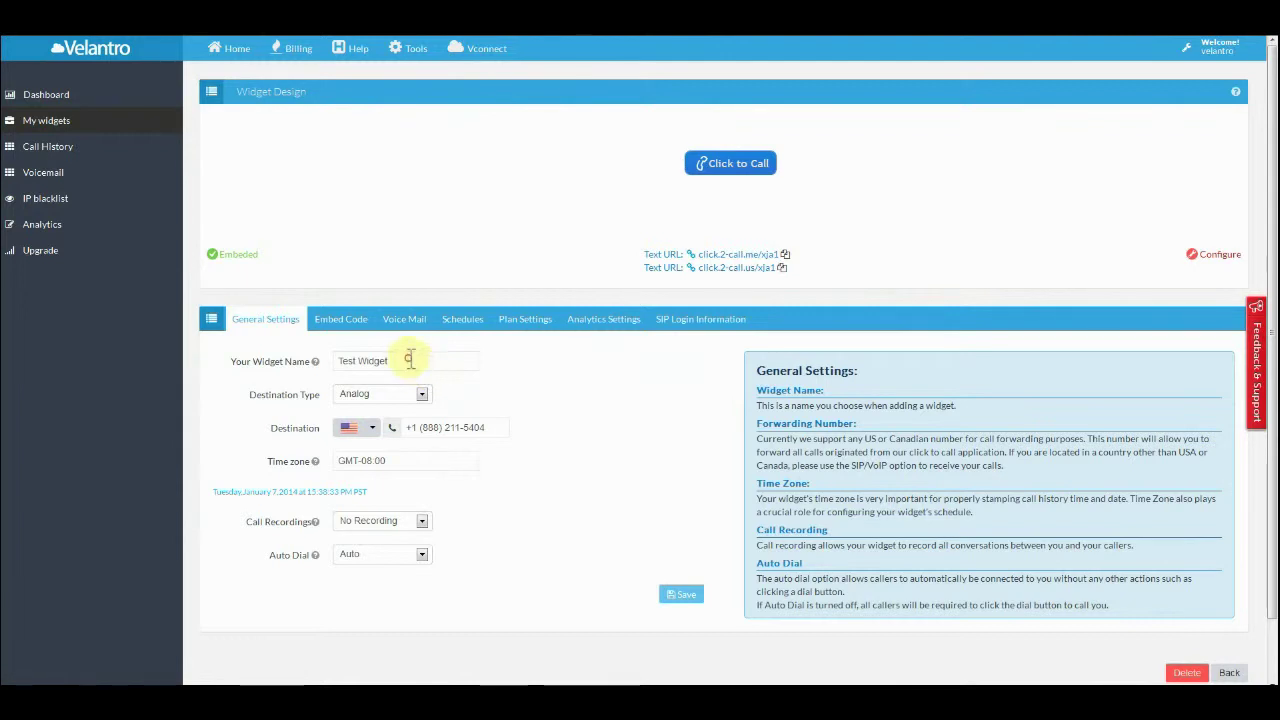
{"action": "left_click_drag", "start_coordinate": [414, 363], "coordinate": [286, 364]}
{"action": "type", "text": "My"}
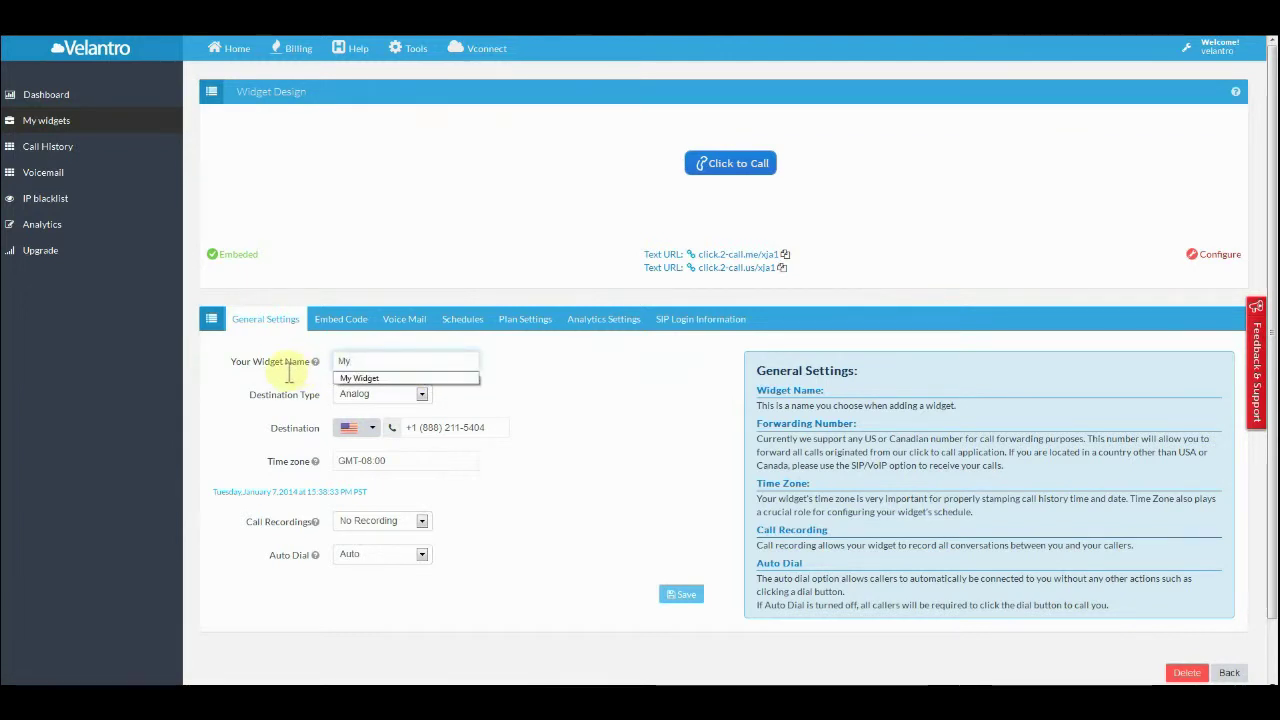
{"action": "left_click", "coordinate": [368, 379]}
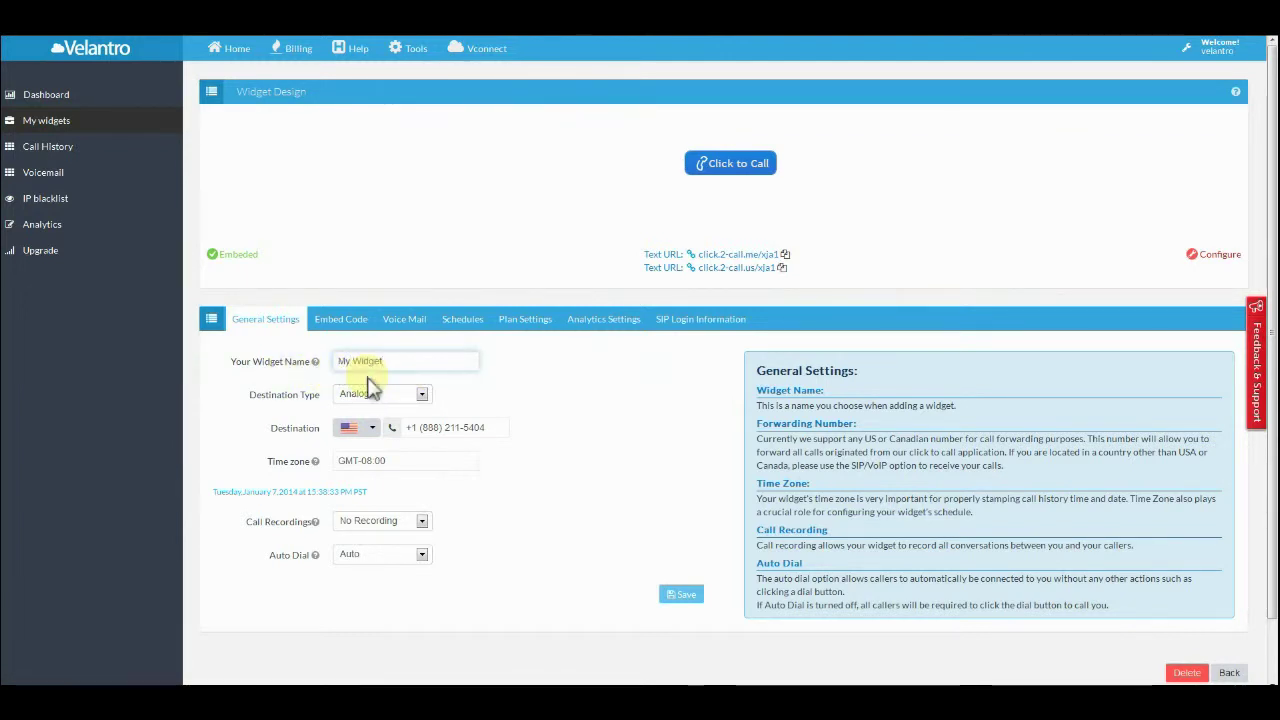
Review the available destination types and the country codes for the destination number.
{"action": "left_click", "coordinate": [424, 394]}
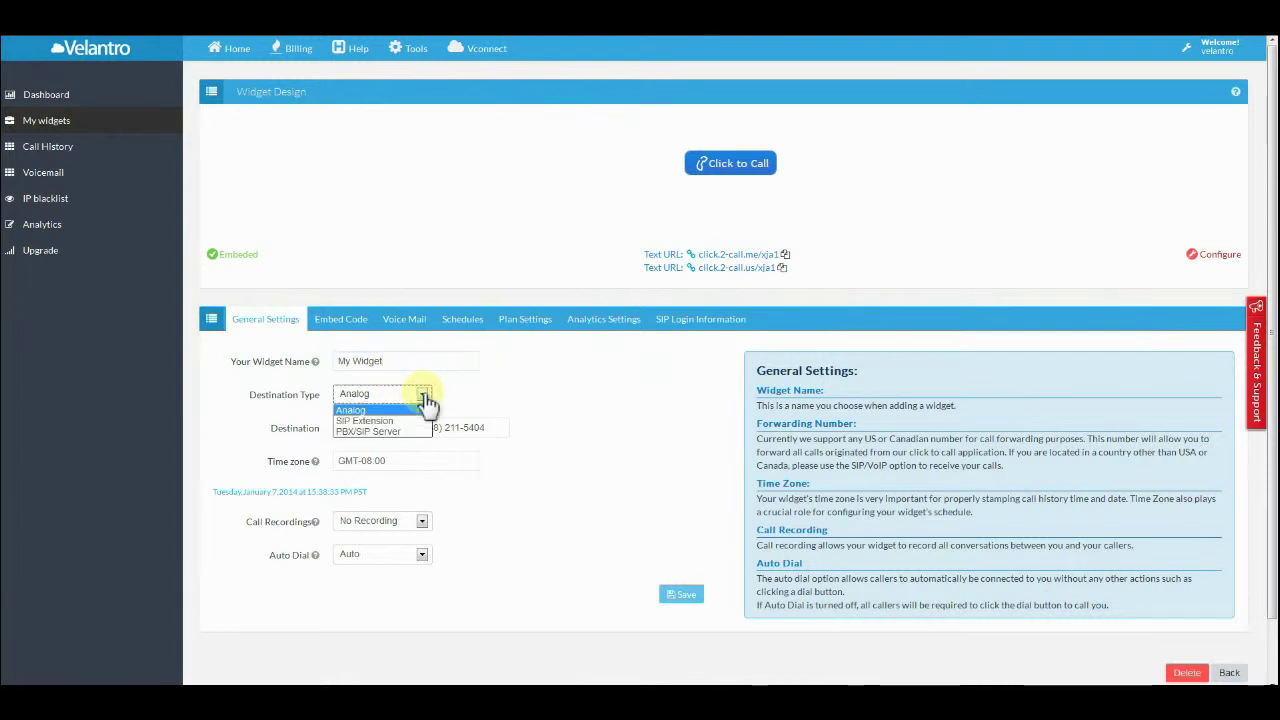
{"action": "left_click", "coordinate": [424, 394]}
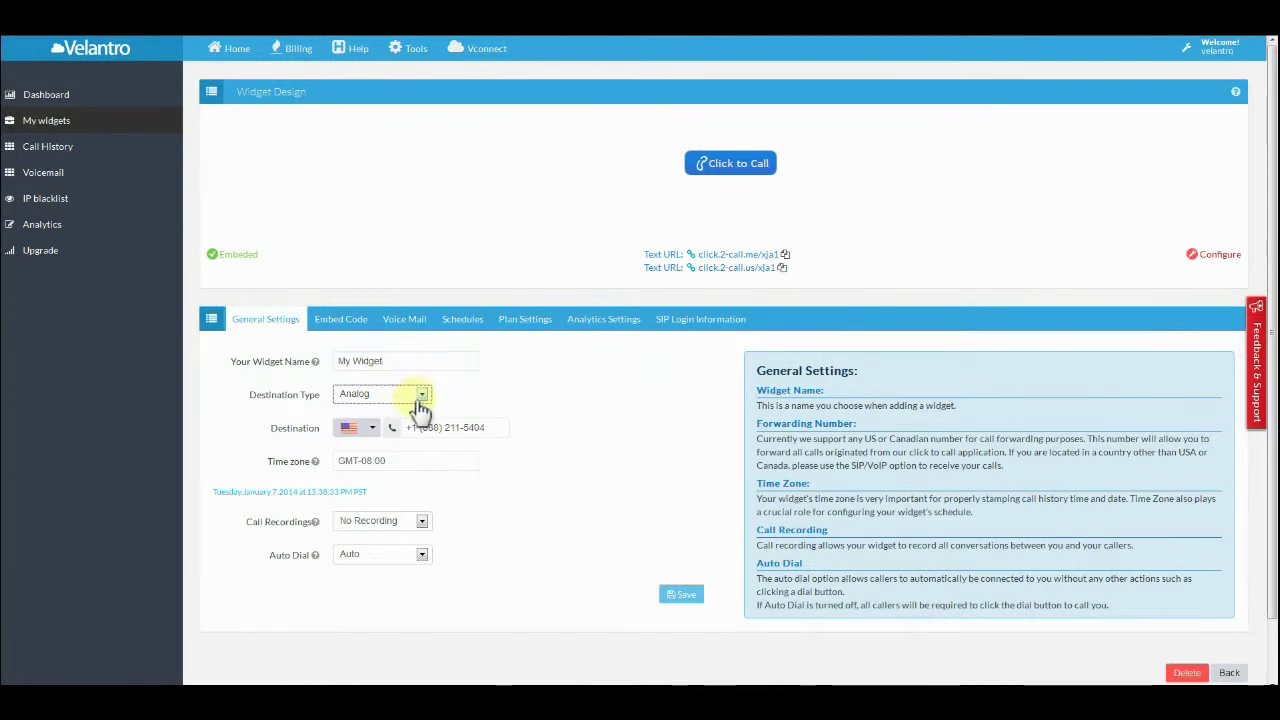
{"action": "left_click", "coordinate": [381, 430]}
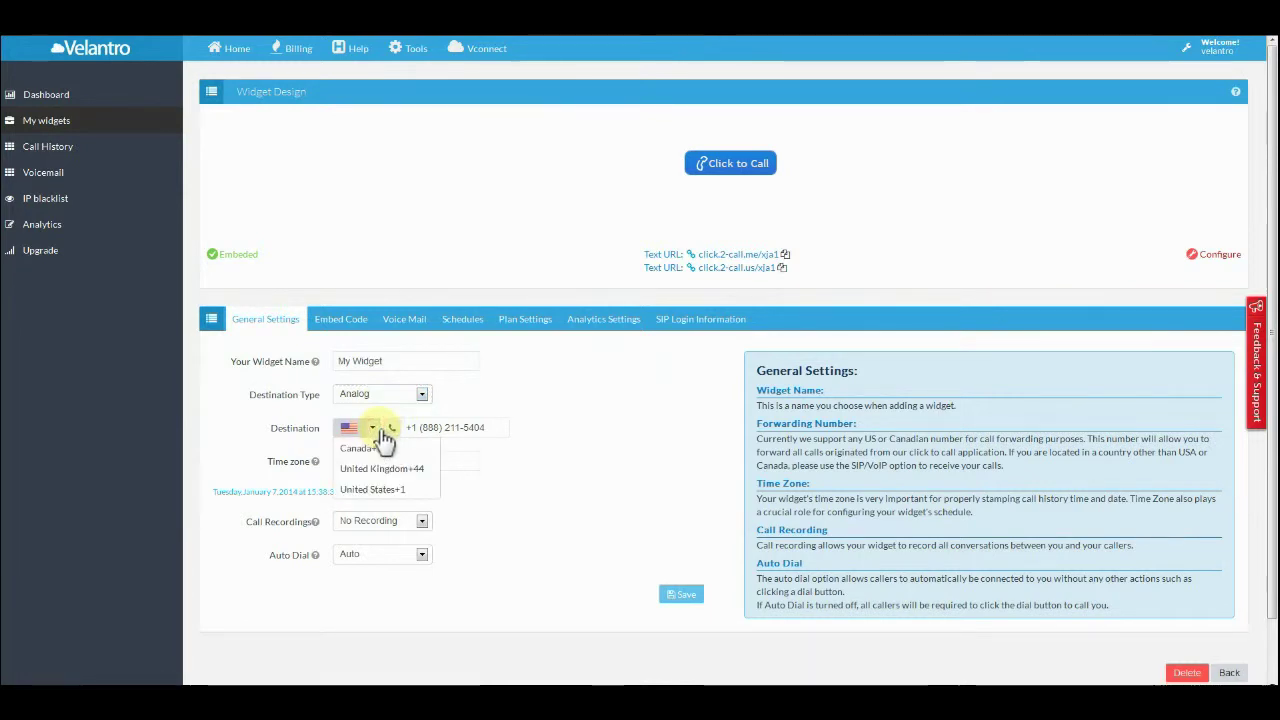
{"action": "left_click", "coordinate": [383, 428]}
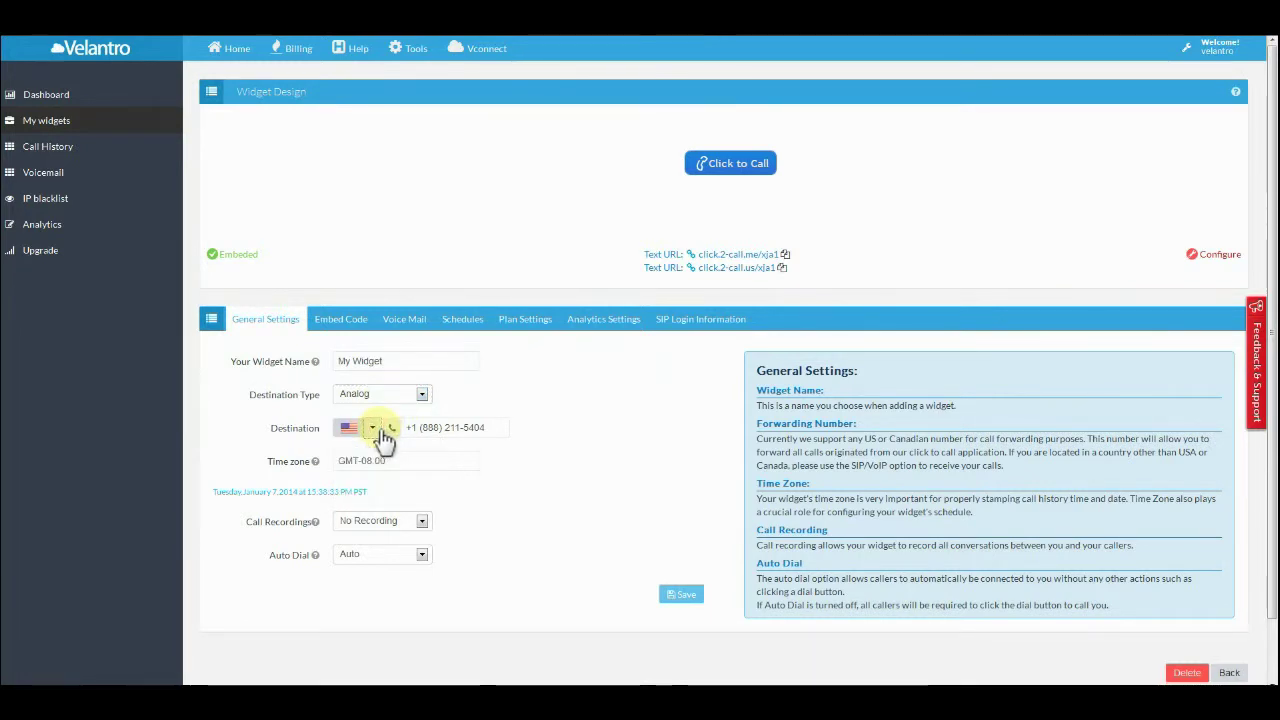
Try the SIP Extension and PBX/SIP Server destination types and return the type to Analog.
{"action": "left_click", "coordinate": [424, 395]}
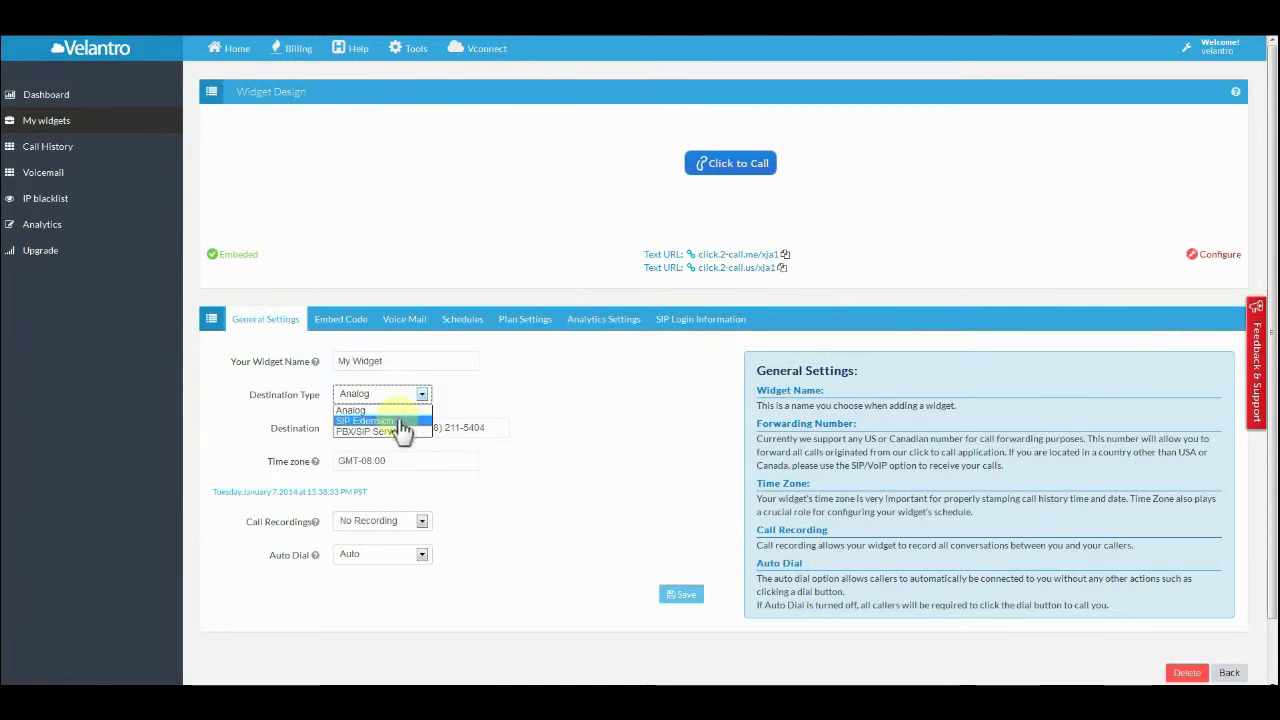
{"action": "left_click", "coordinate": [400, 422]}
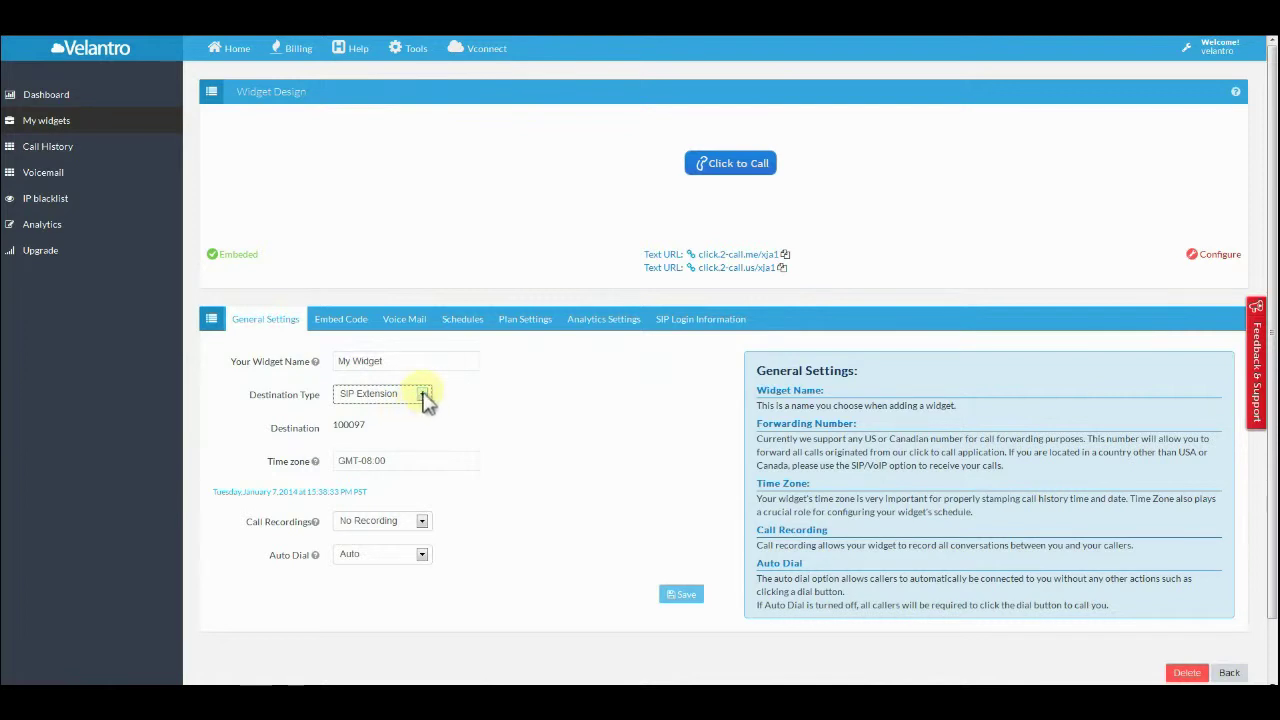
{"action": "left_click", "coordinate": [424, 398]}
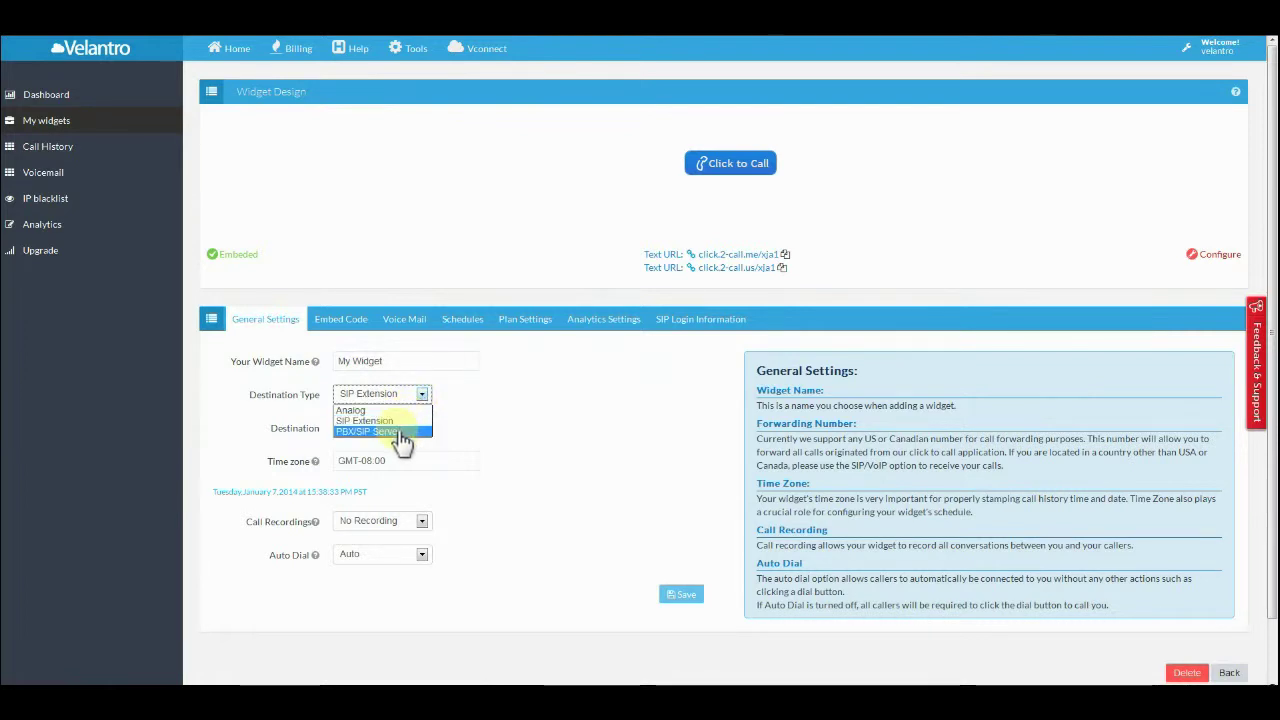
{"action": "left_click", "coordinate": [400, 432]}
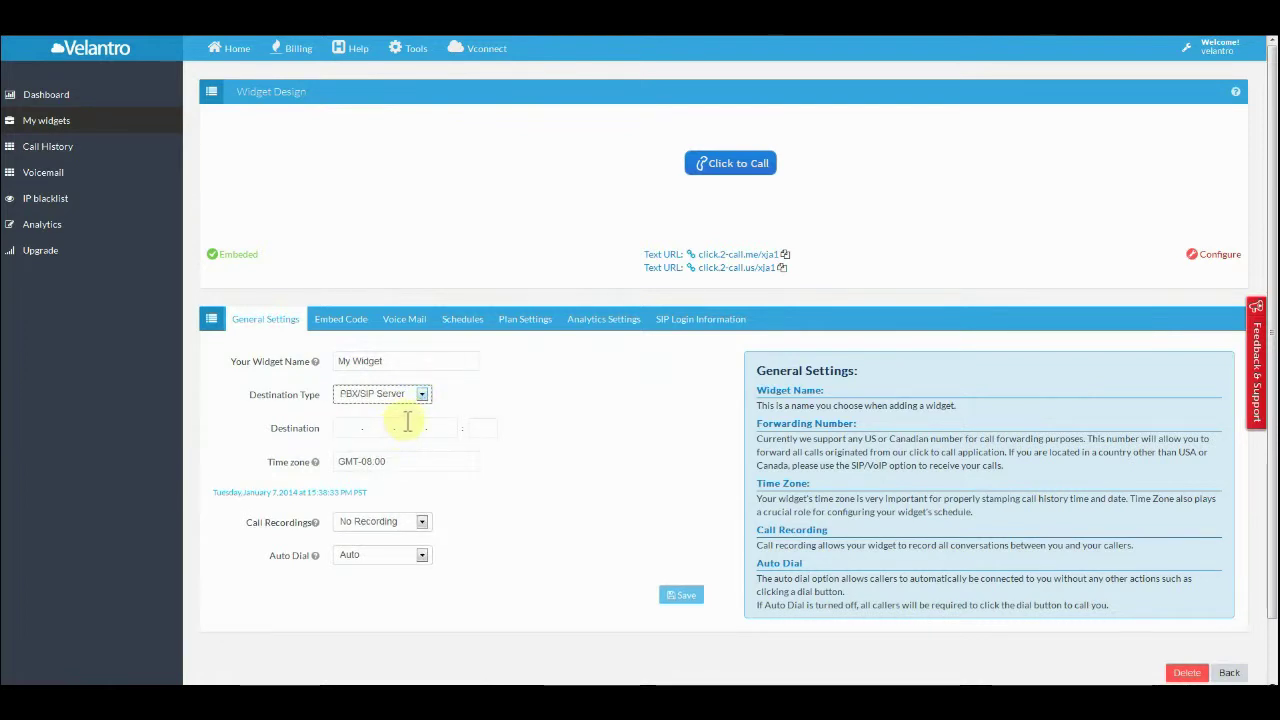
{"action": "left_click", "coordinate": [424, 396]}
{"action": "left_click", "coordinate": [408, 410]}
Enter the destination phone number and set the widget's time zone to America/Los_Angeles GMT-08:00.
{"action": "left_click_drag", "start_coordinate": [406, 427], "coordinate": [497, 428]}
{"action": "type", "text": "8"}
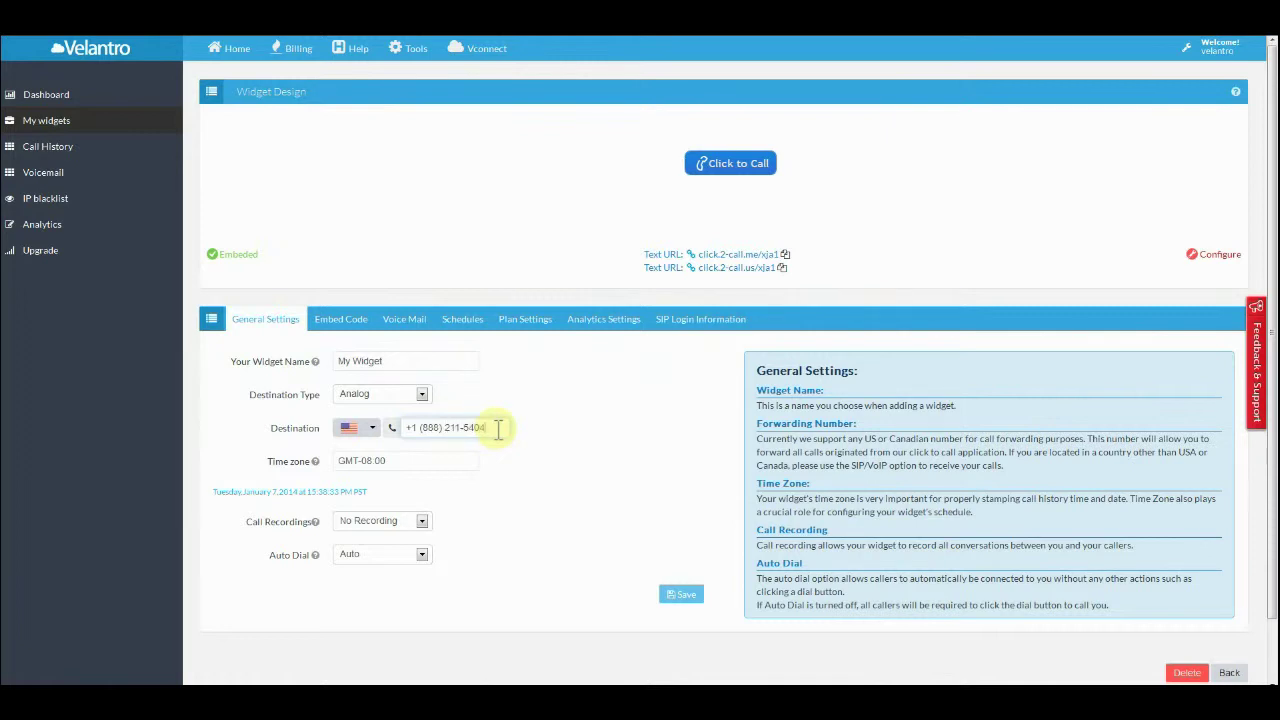
{"action": "left_click", "coordinate": [414, 460]}
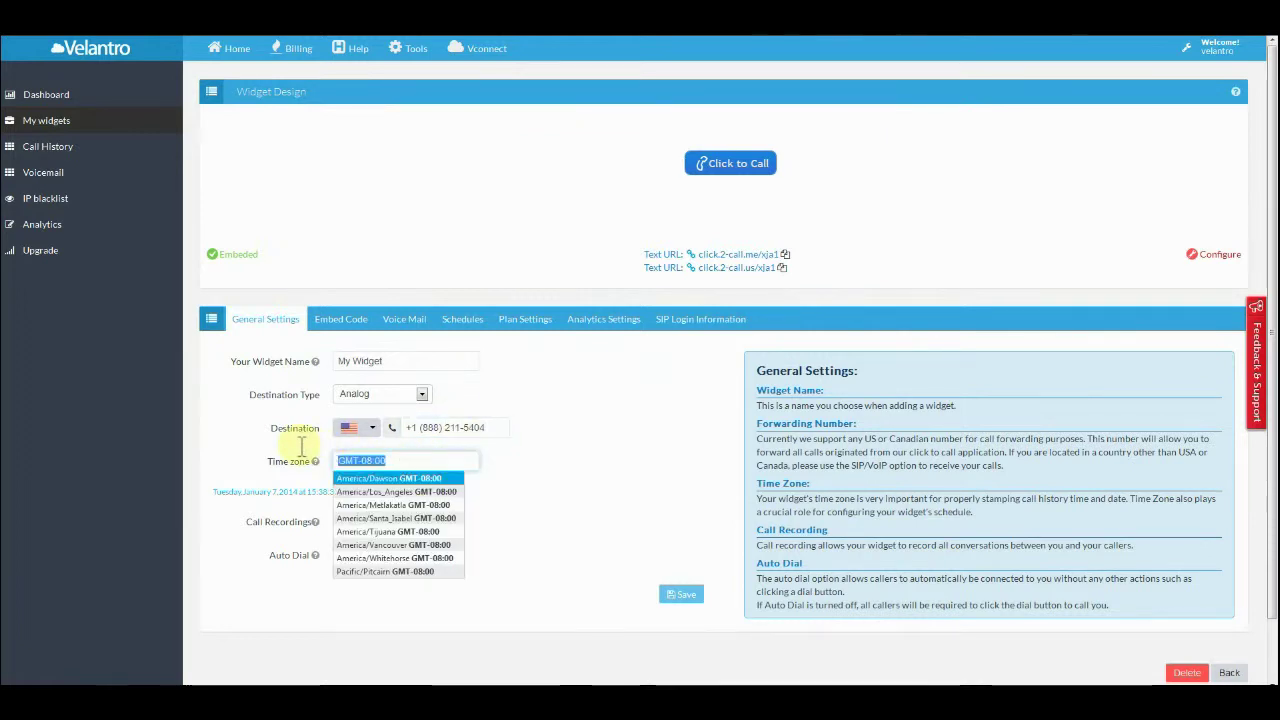
{"action": "type", "text": "los"}
{"action": "left_click", "coordinate": [387, 478]}
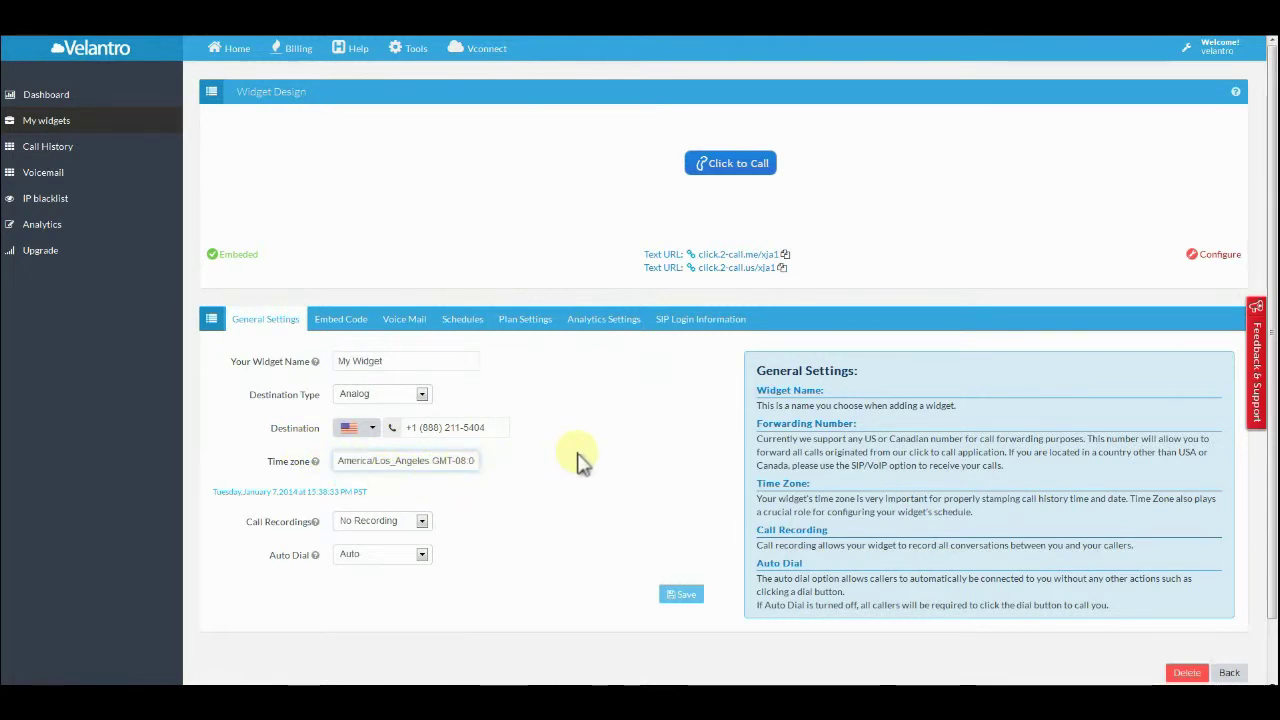
{"action": "key", "text": "Tab"}
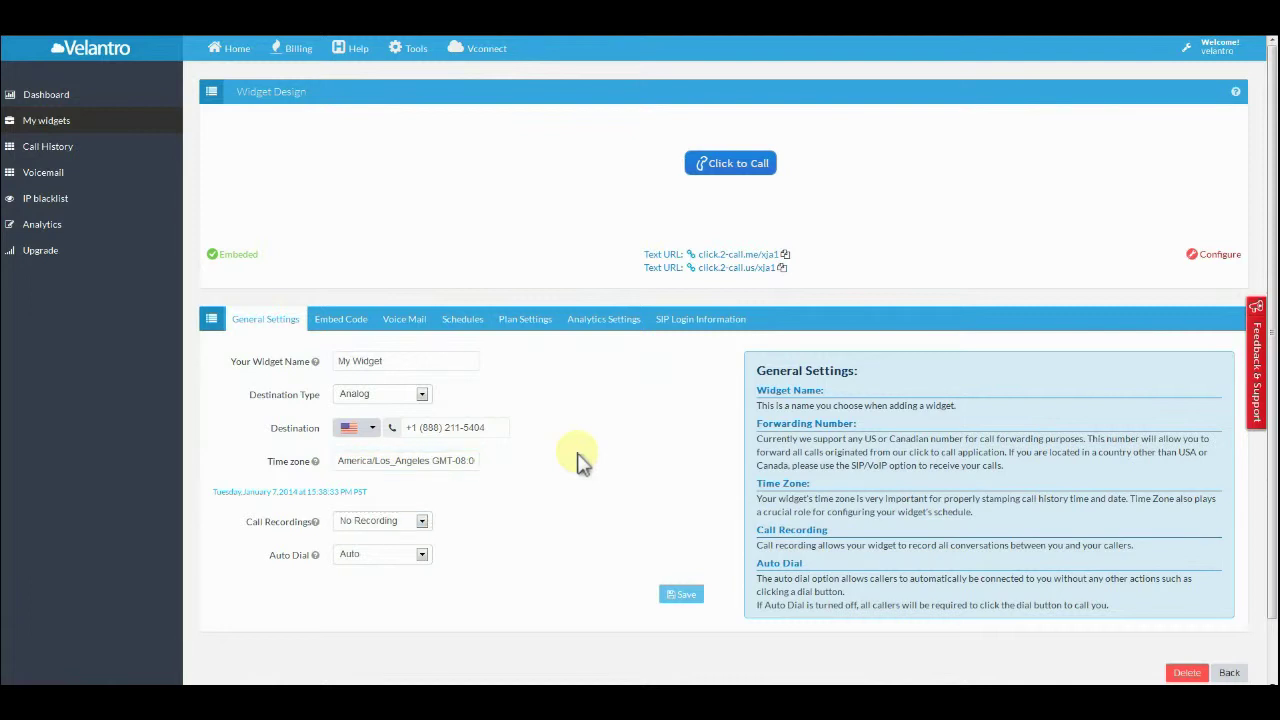
Try the Record All Calls option for call recordings and return it to No Recording.
{"action": "left_click", "coordinate": [422, 524]}
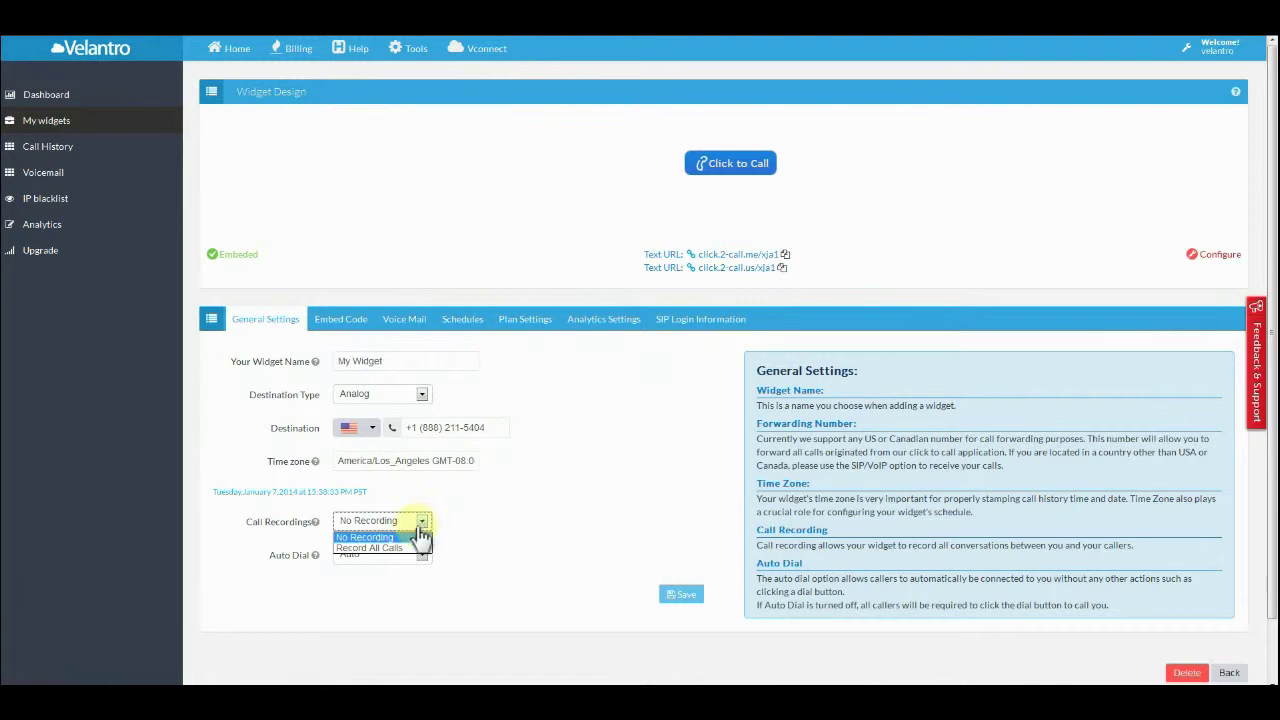
{"action": "left_click", "coordinate": [406, 548]}
{"action": "left_click", "coordinate": [421, 524]}
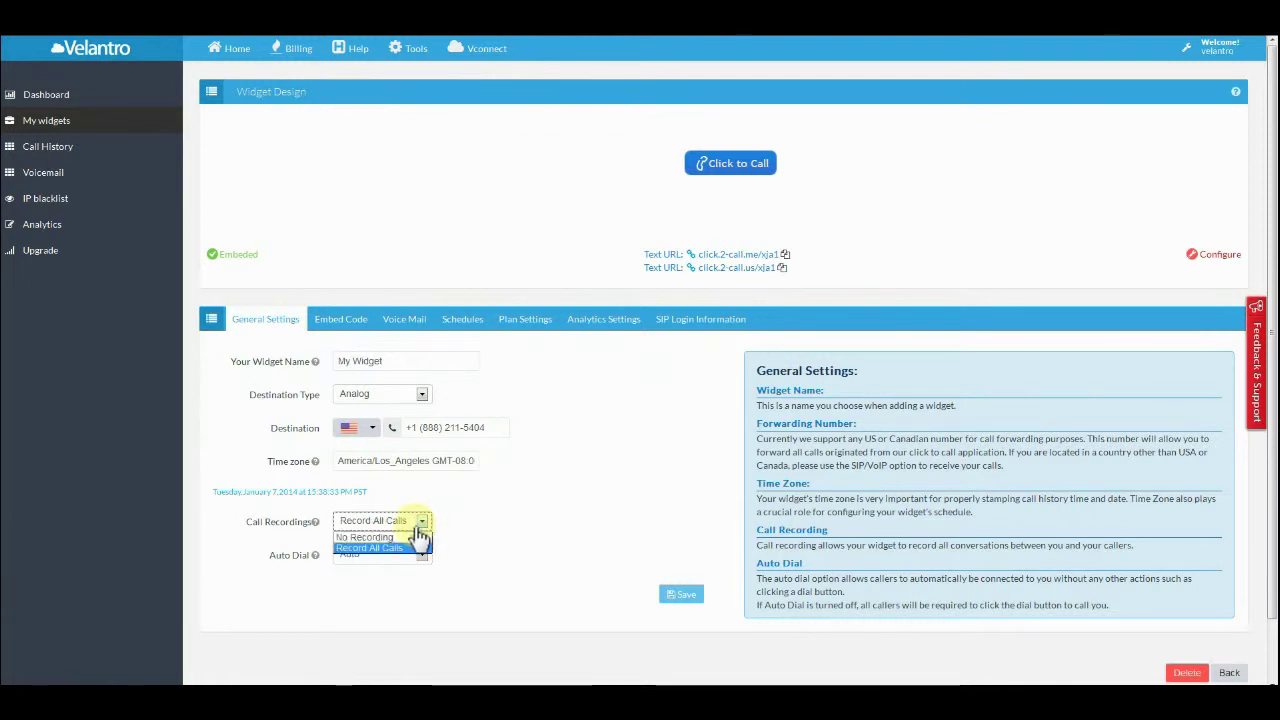
{"action": "left_click", "coordinate": [405, 537]}
{"action": "left_click", "coordinate": [488, 526]}
Review the Auto Dial options, keep Auto and save the widget's general settings.
{"action": "left_click", "coordinate": [422, 556]}
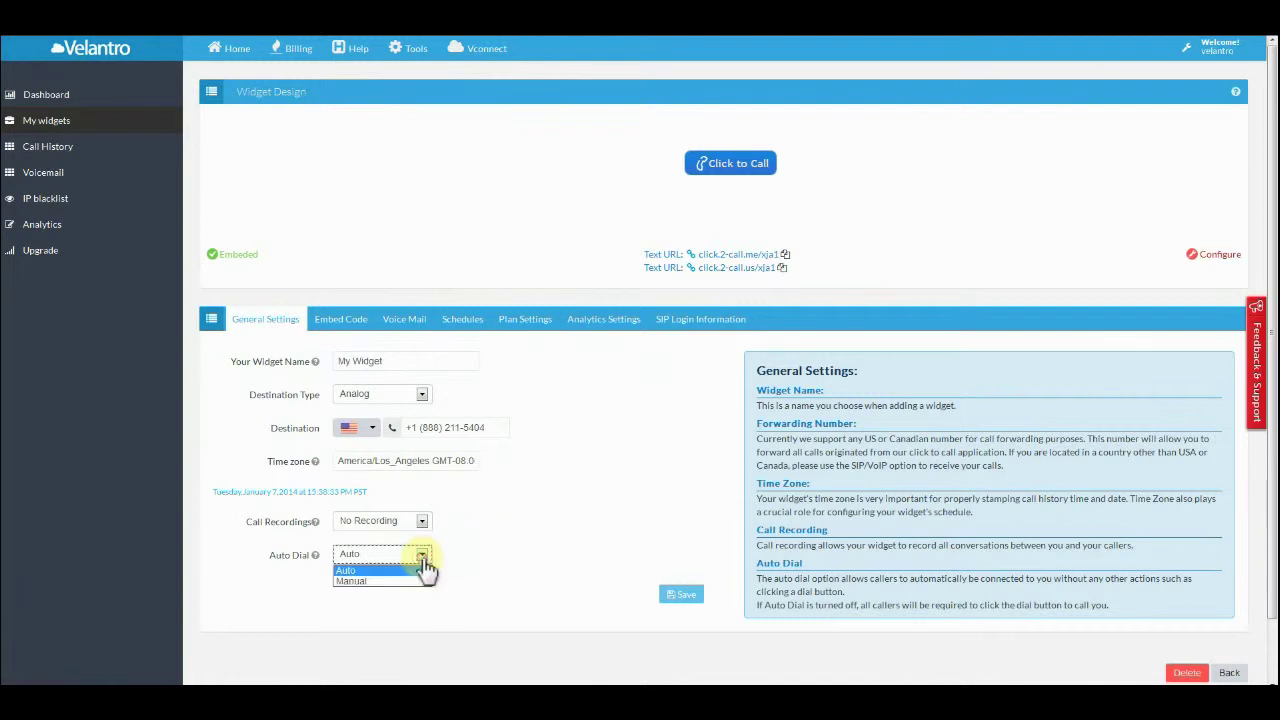
{"action": "left_click", "coordinate": [425, 568]}
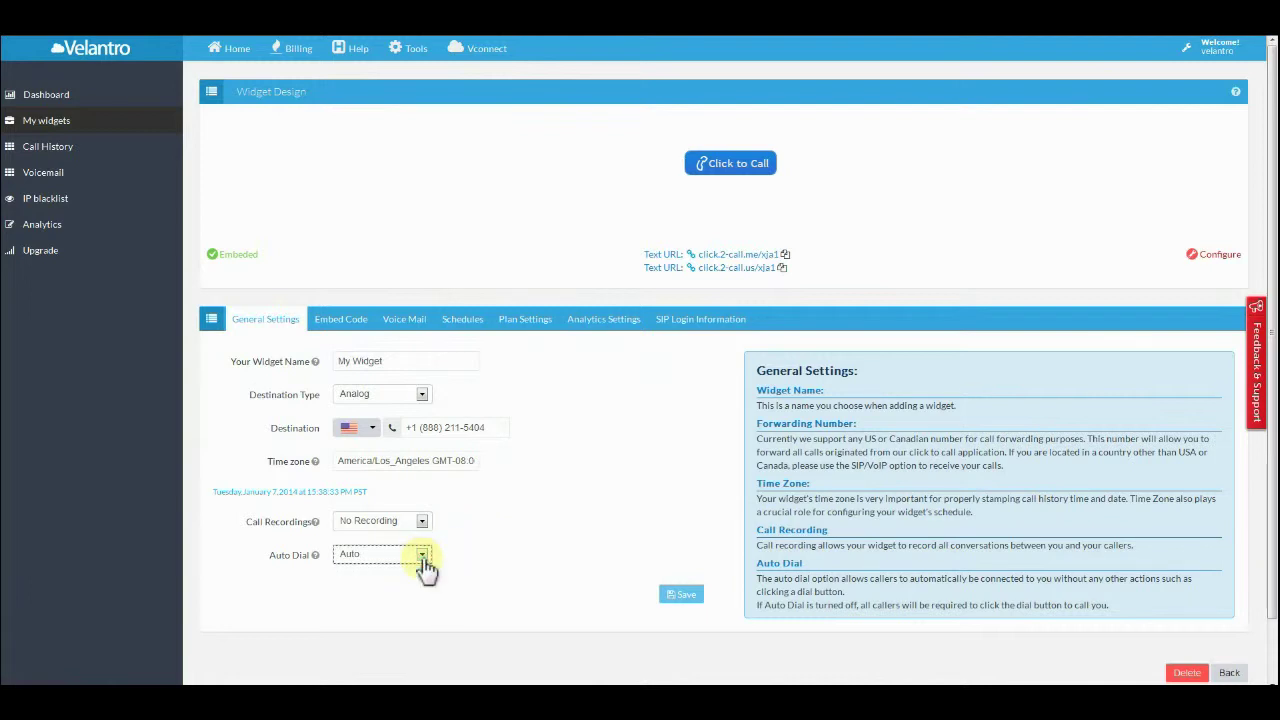
{"action": "left_click", "coordinate": [680, 596]}
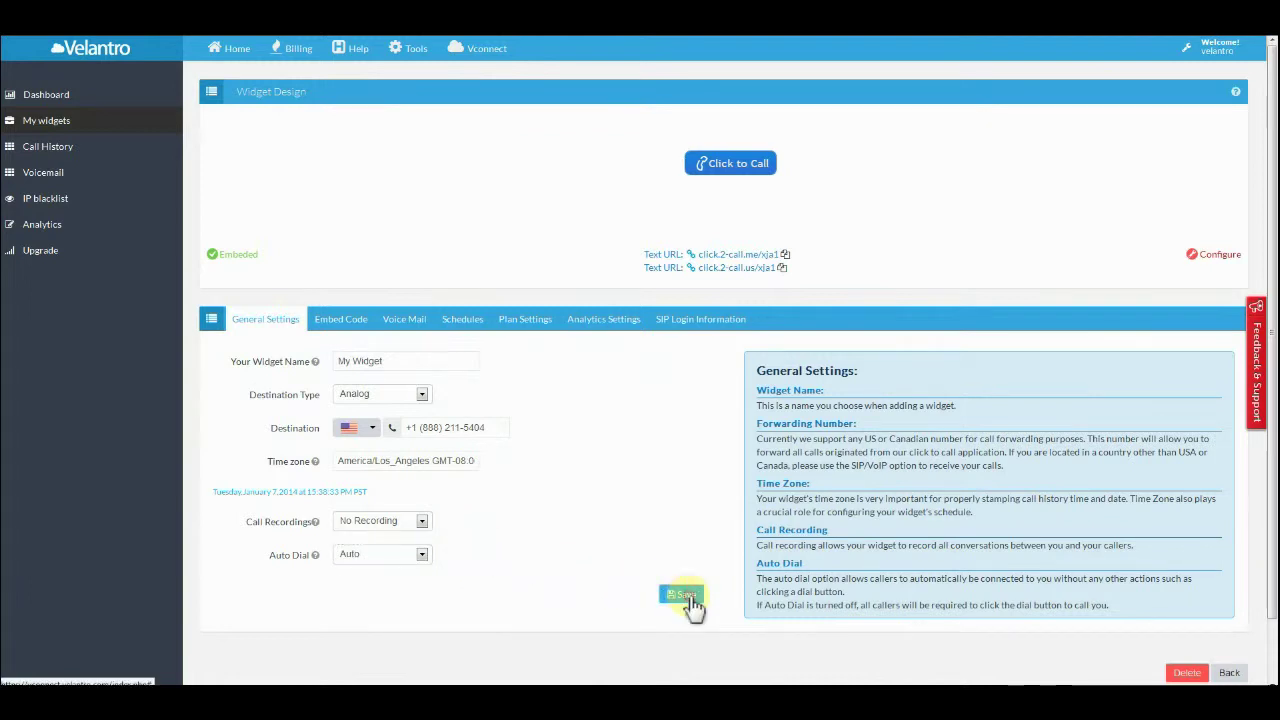
Place a test call with the Click to Call button, allow microphone access and close the call window.
{"action": "left_click", "coordinate": [738, 180]}
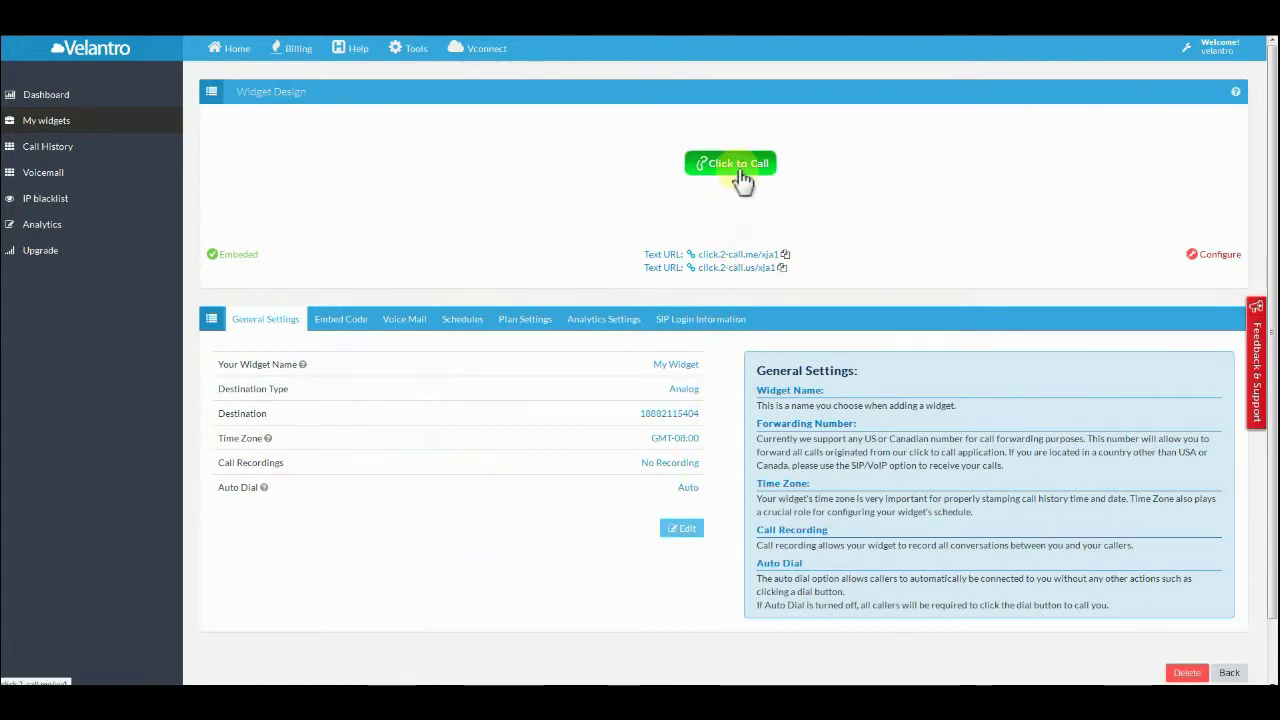
{"action": "left_click_drag", "start_coordinate": [620, 48], "coordinate": [621, 114]}
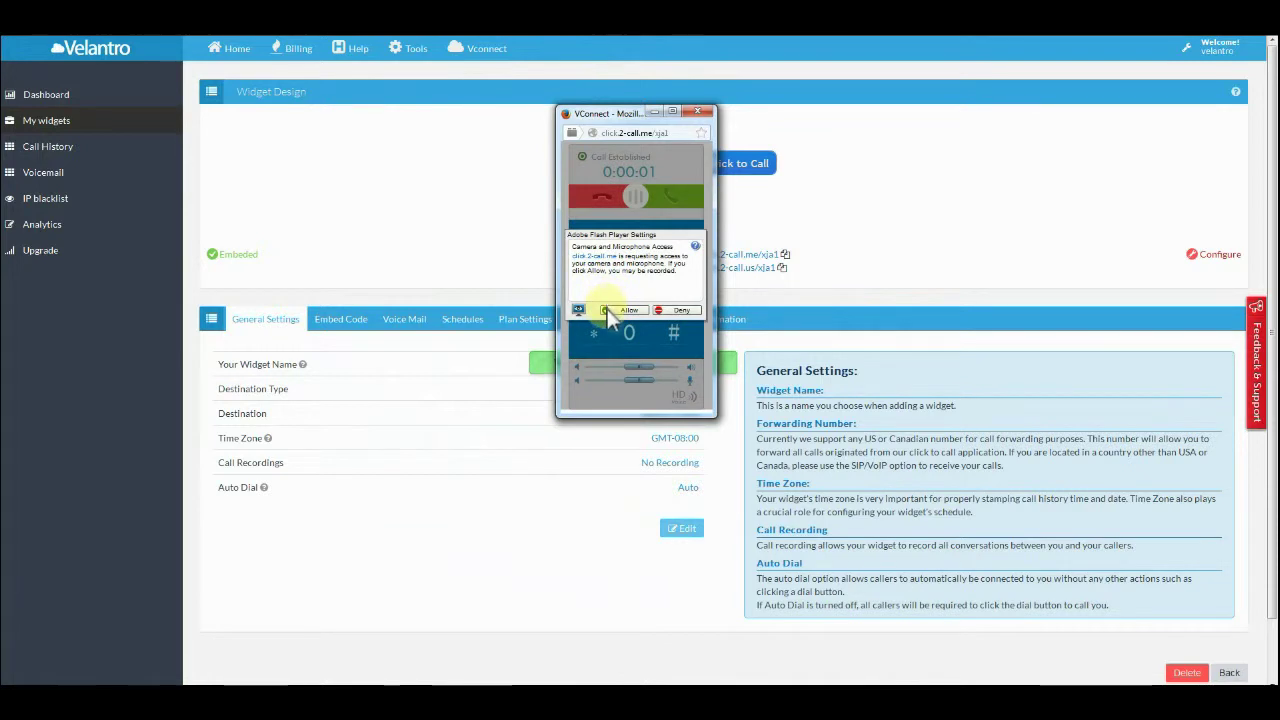
{"action": "left_click", "coordinate": [607, 310]}
{"action": "left_click", "coordinate": [626, 272]}
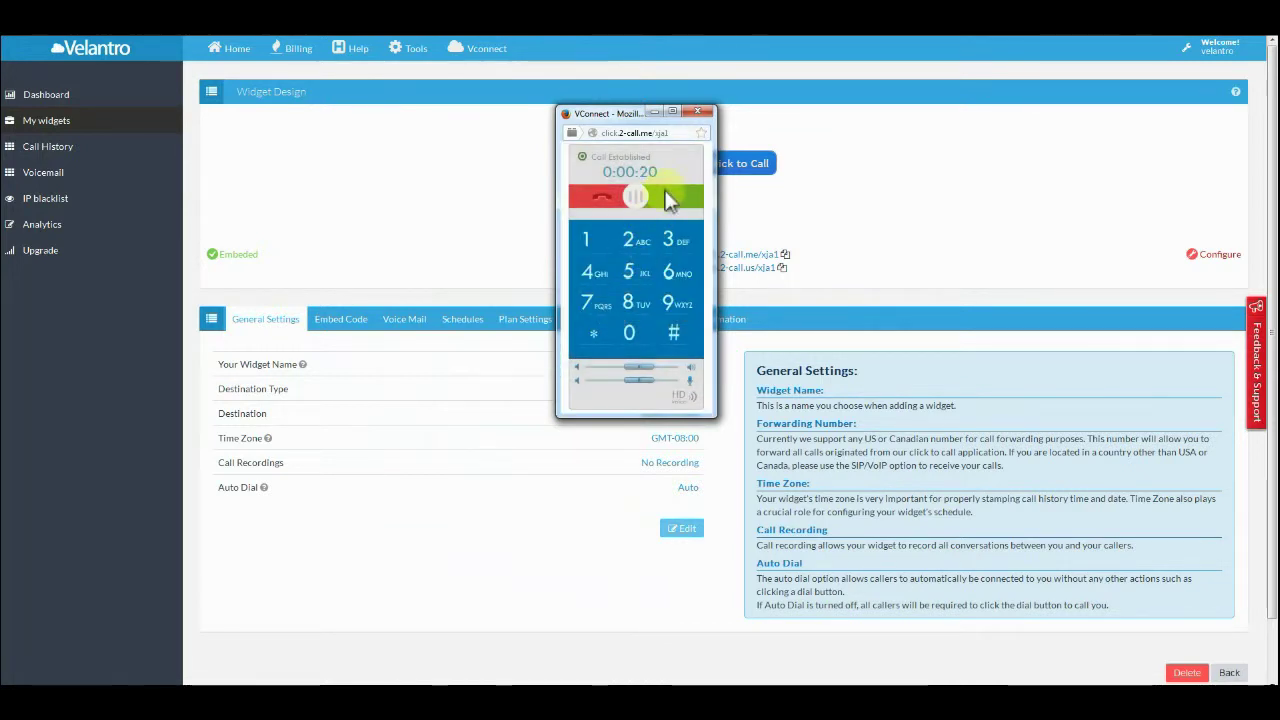
{"action": "left_click", "coordinate": [702, 110]}
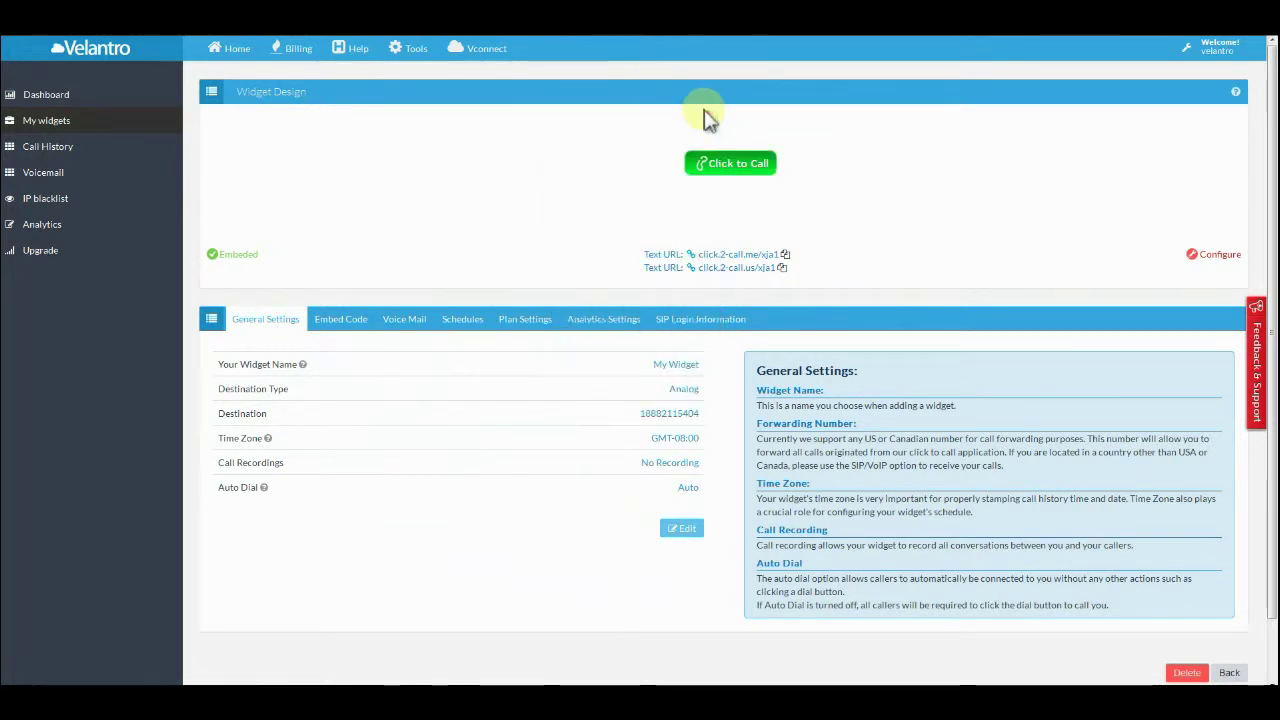
Set the widget's Auto Dial option to Manual and save the general settings.
{"action": "left_click", "coordinate": [681, 528]}
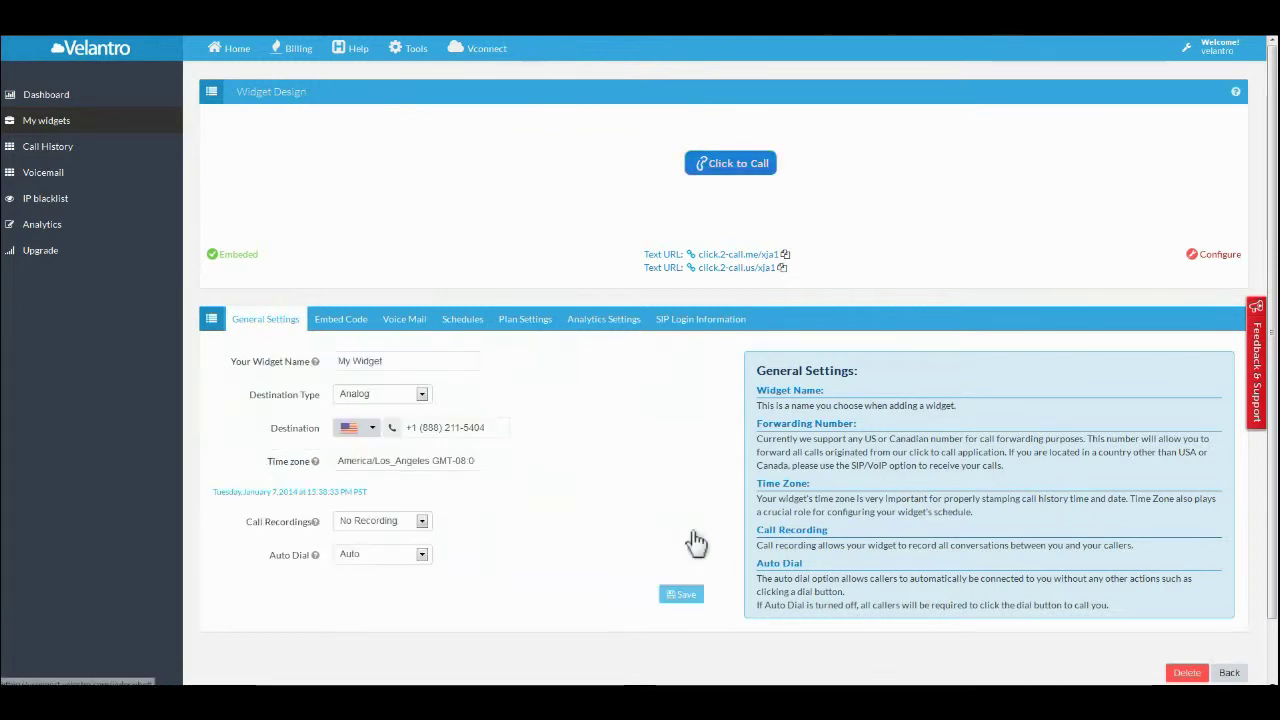
{"action": "left_click", "coordinate": [402, 556]}
{"action": "left_click", "coordinate": [381, 588]}
{"action": "left_click", "coordinate": [682, 595]}
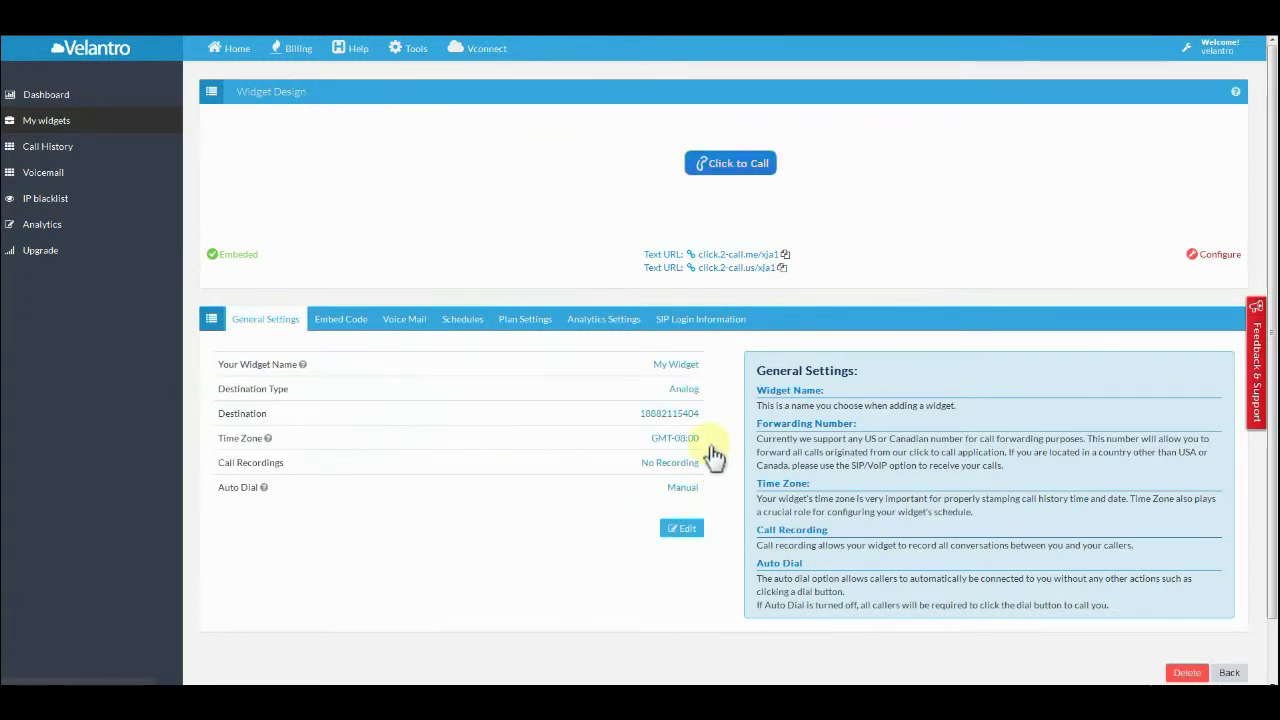
Open the call window again, start the call manually, allow microphone access and close the window.
{"action": "left_click", "coordinate": [730, 163]}
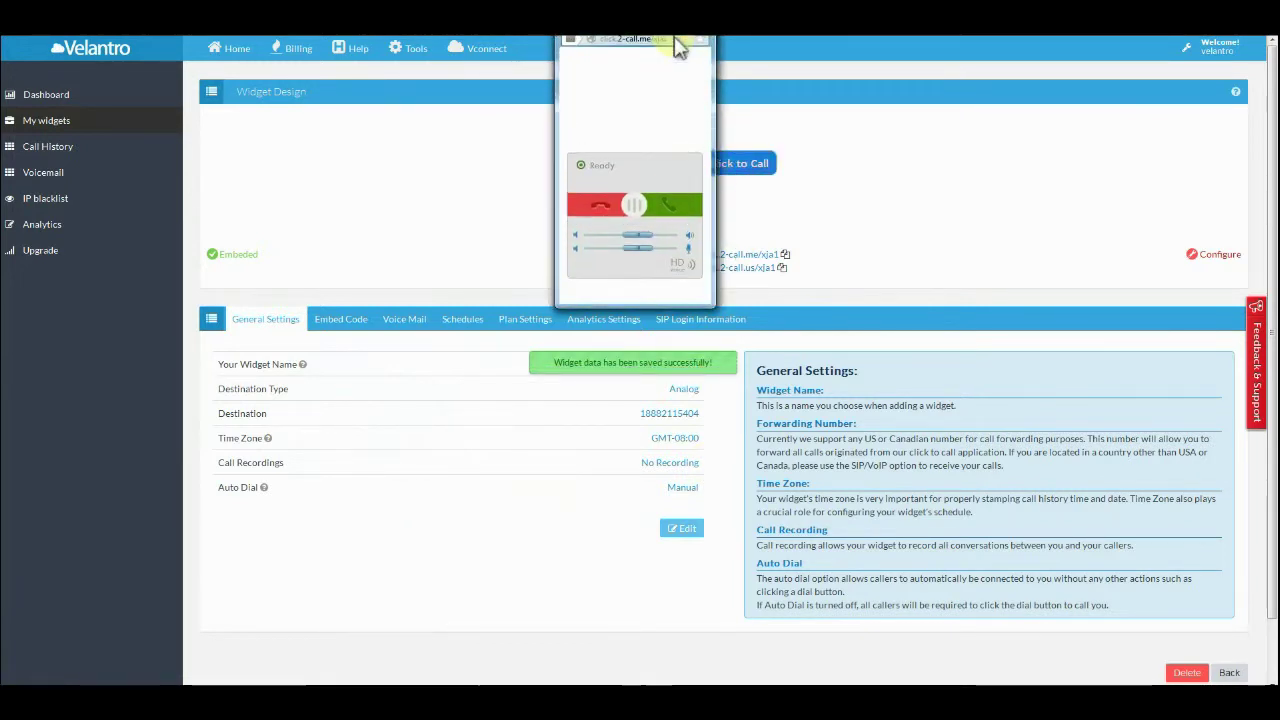
{"action": "left_click_drag", "start_coordinate": [677, 47], "coordinate": [687, 134]}
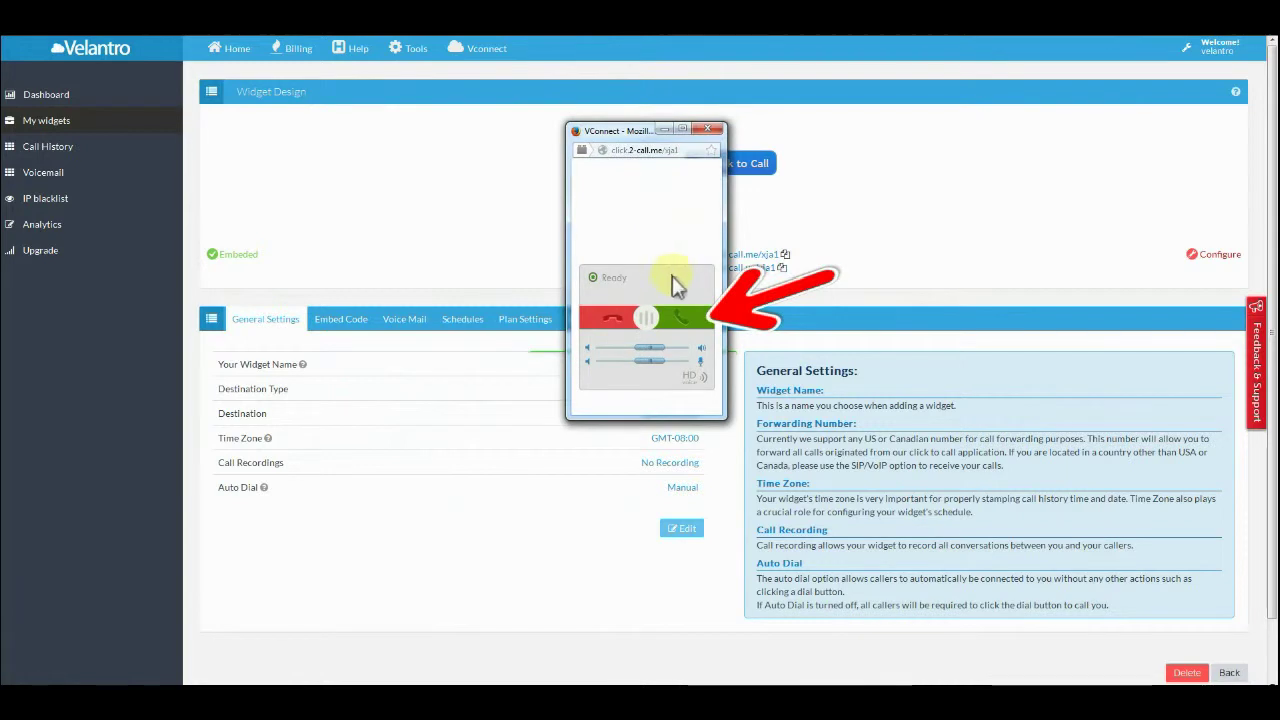
{"action": "left_click", "coordinate": [678, 312]}
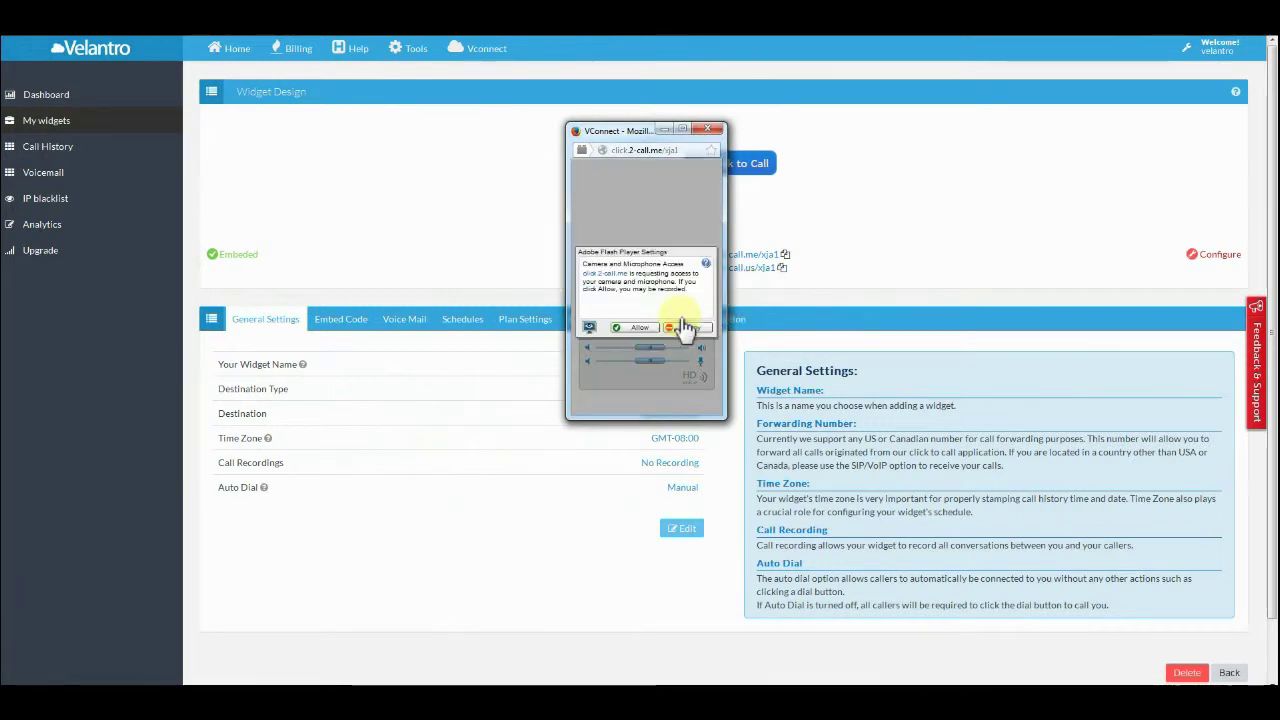
{"action": "left_click", "coordinate": [622, 328]}
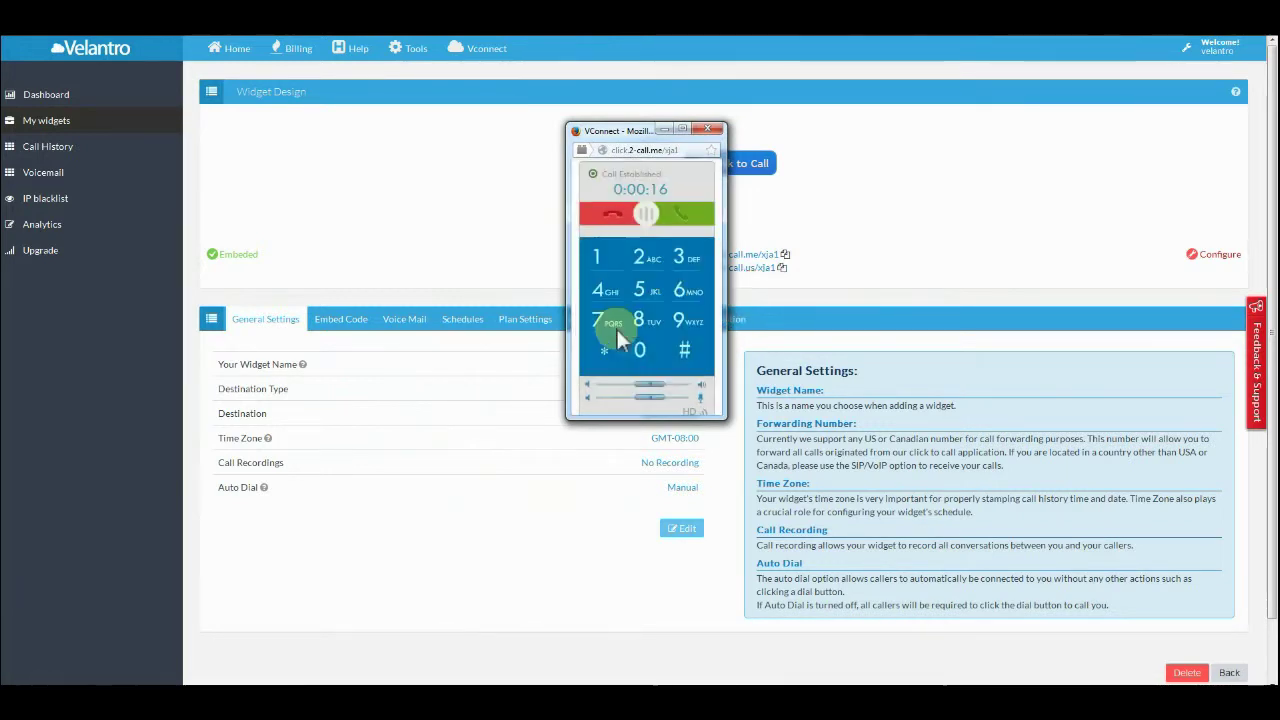
{"action": "left_click", "coordinate": [707, 129]}
Open My Widget from the widget list and view its Numbers settings.
{"action": "left_click", "coordinate": [28, 94]}
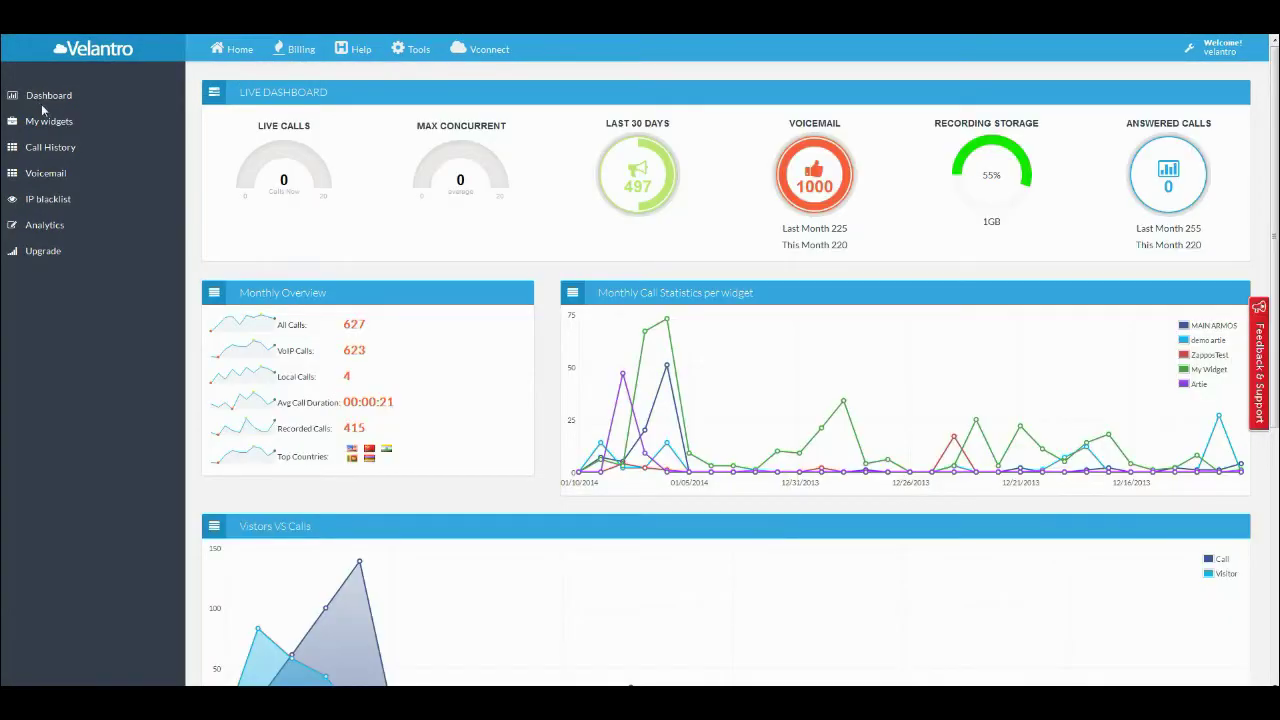
{"action": "left_click", "coordinate": [53, 119]}
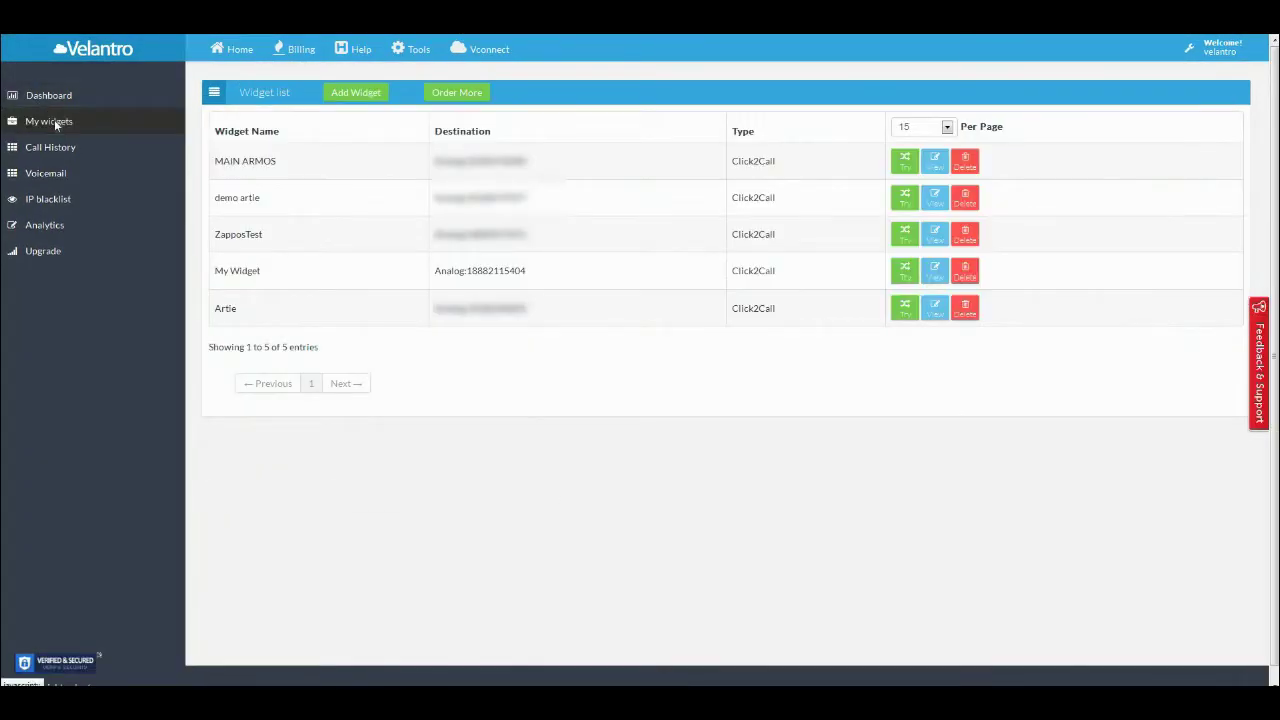
{"action": "left_click", "coordinate": [934, 270]}
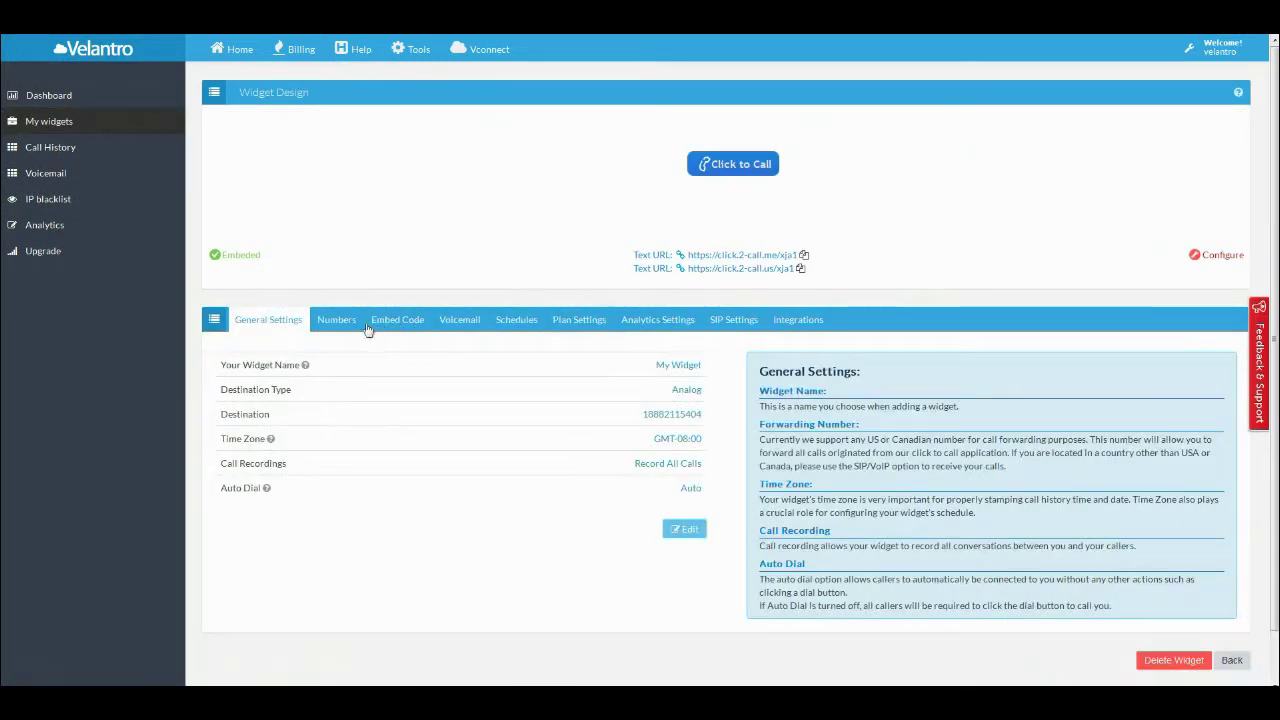
{"action": "left_click", "coordinate": [350, 326]}
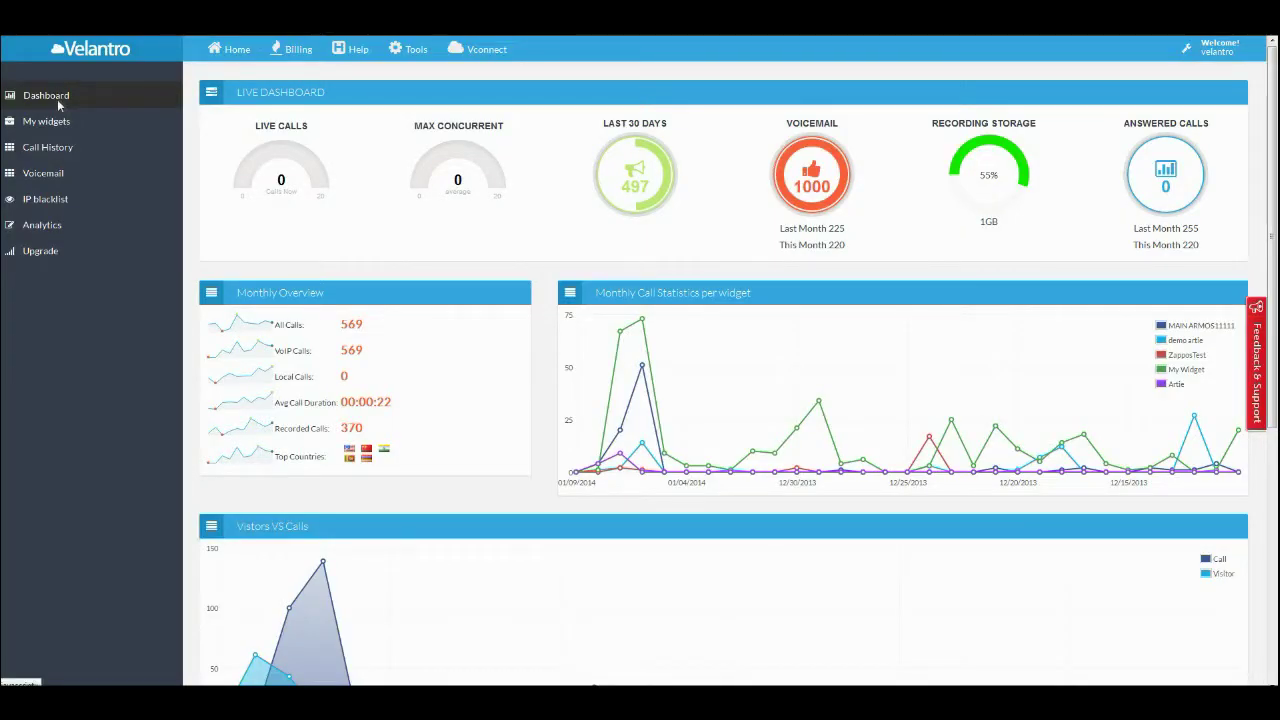
Open My Widget's schedules and set Monday's working hours to 9:00-18:00.
{"action": "left_click", "coordinate": [46, 121]}
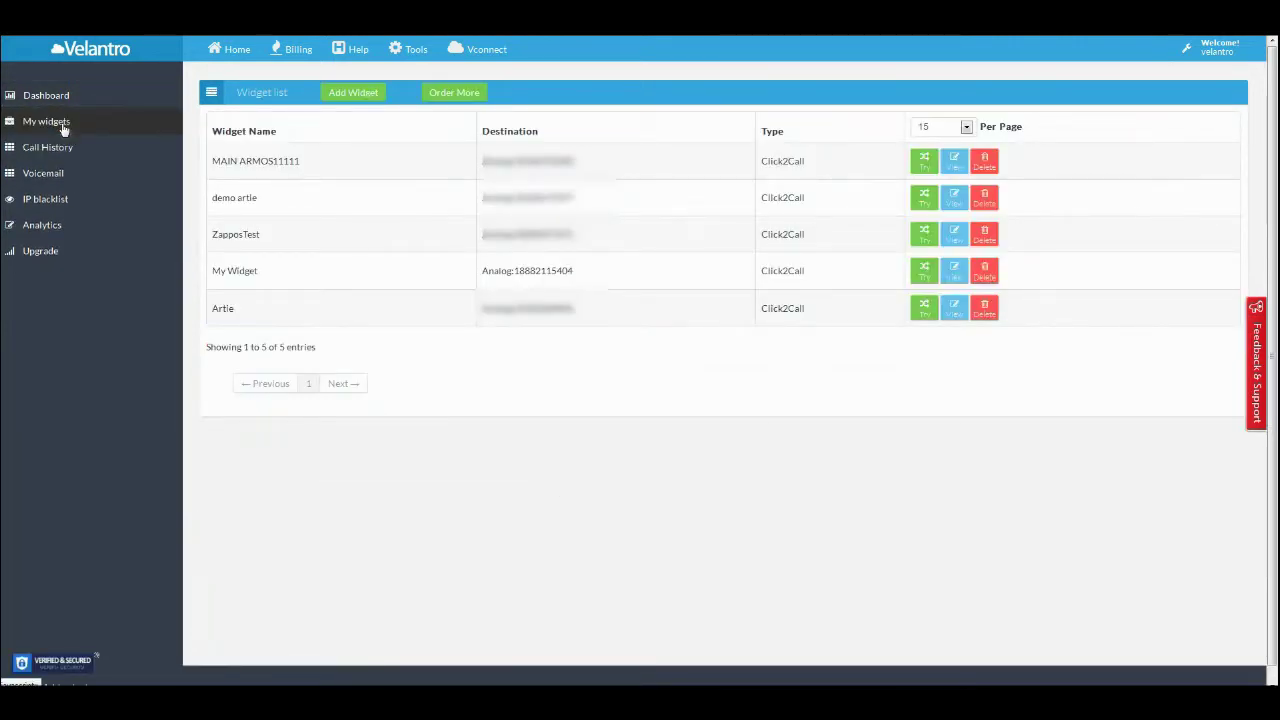
{"action": "left_click", "coordinate": [62, 128]}
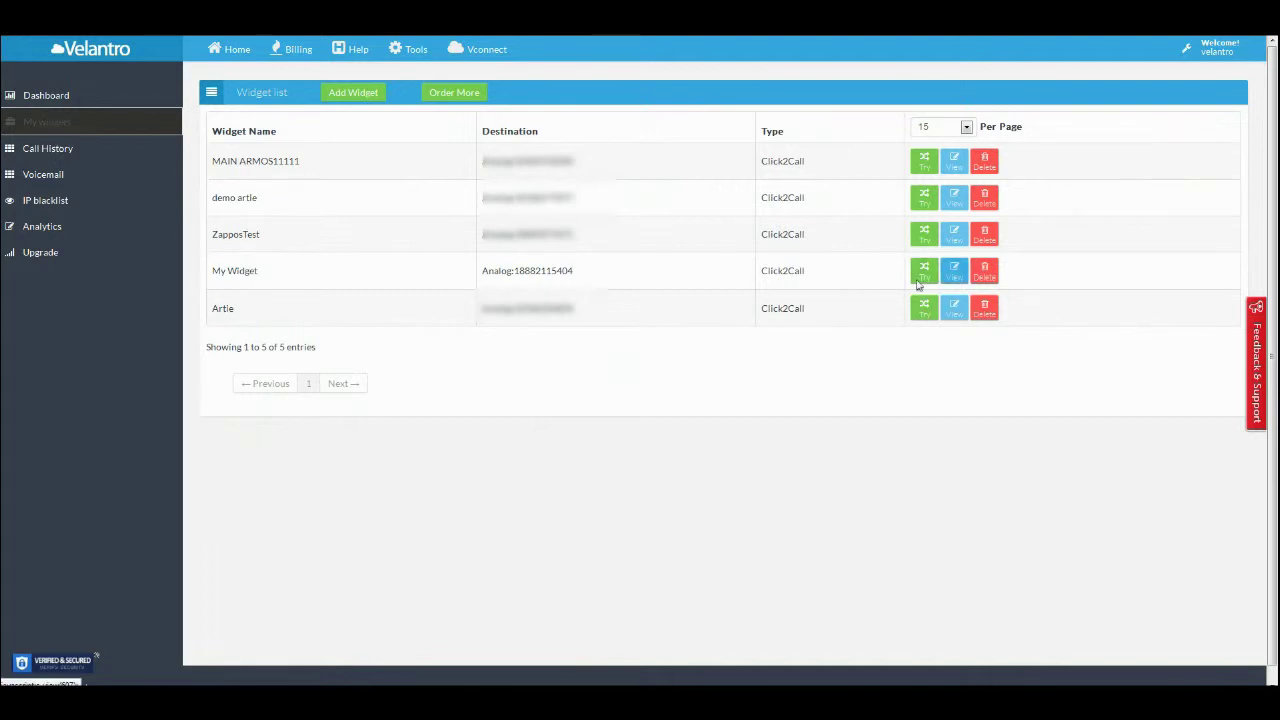
{"action": "left_click", "coordinate": [957, 281]}
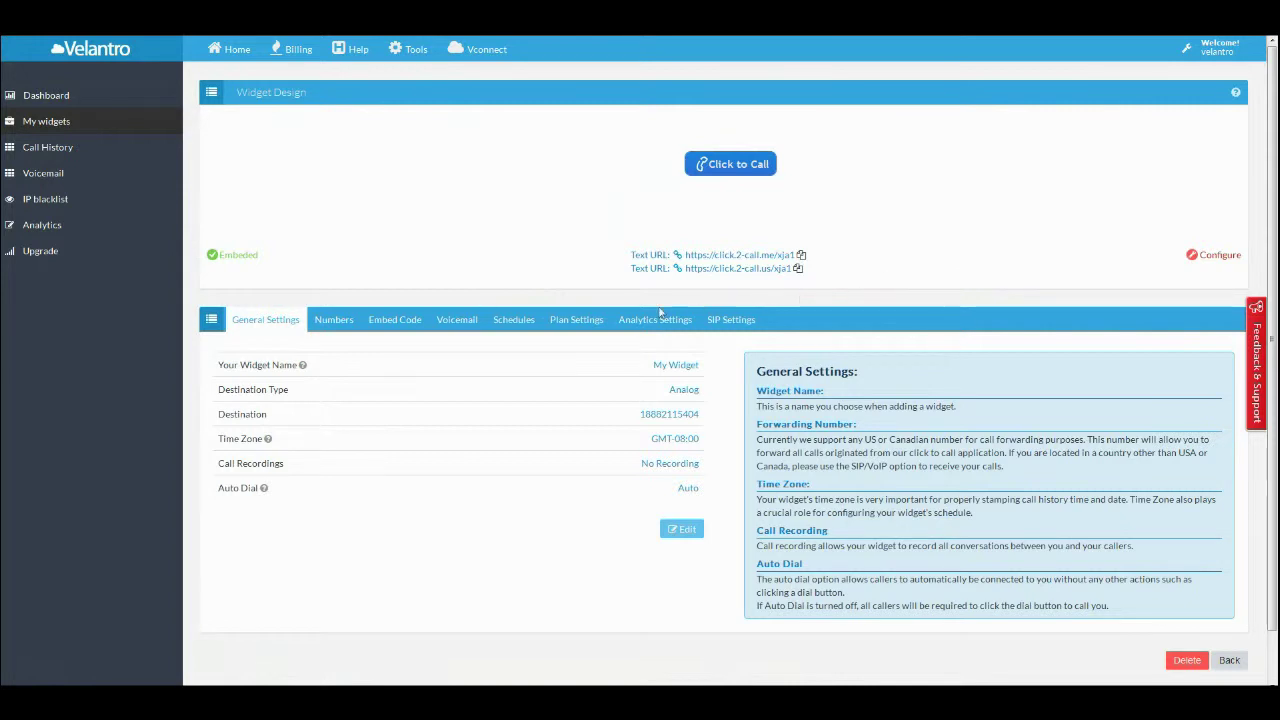
{"action": "left_click", "coordinate": [507, 325]}
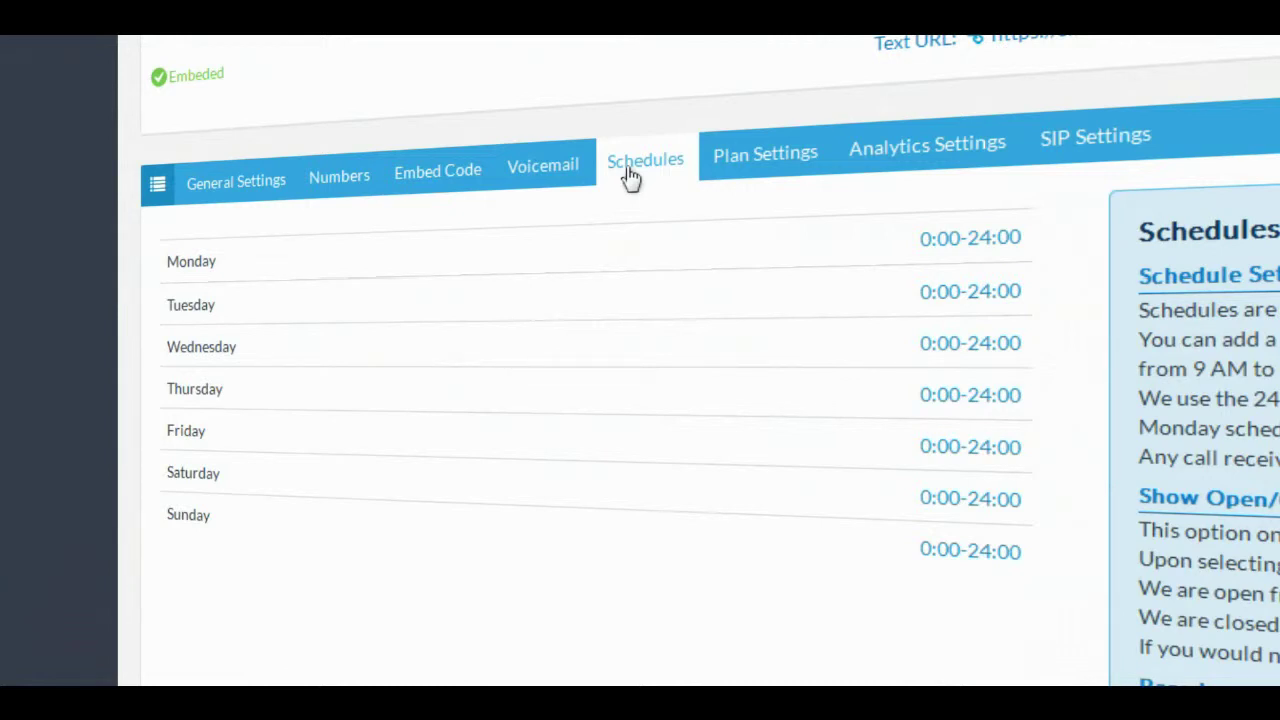
{"action": "left_click", "coordinate": [945, 235]}
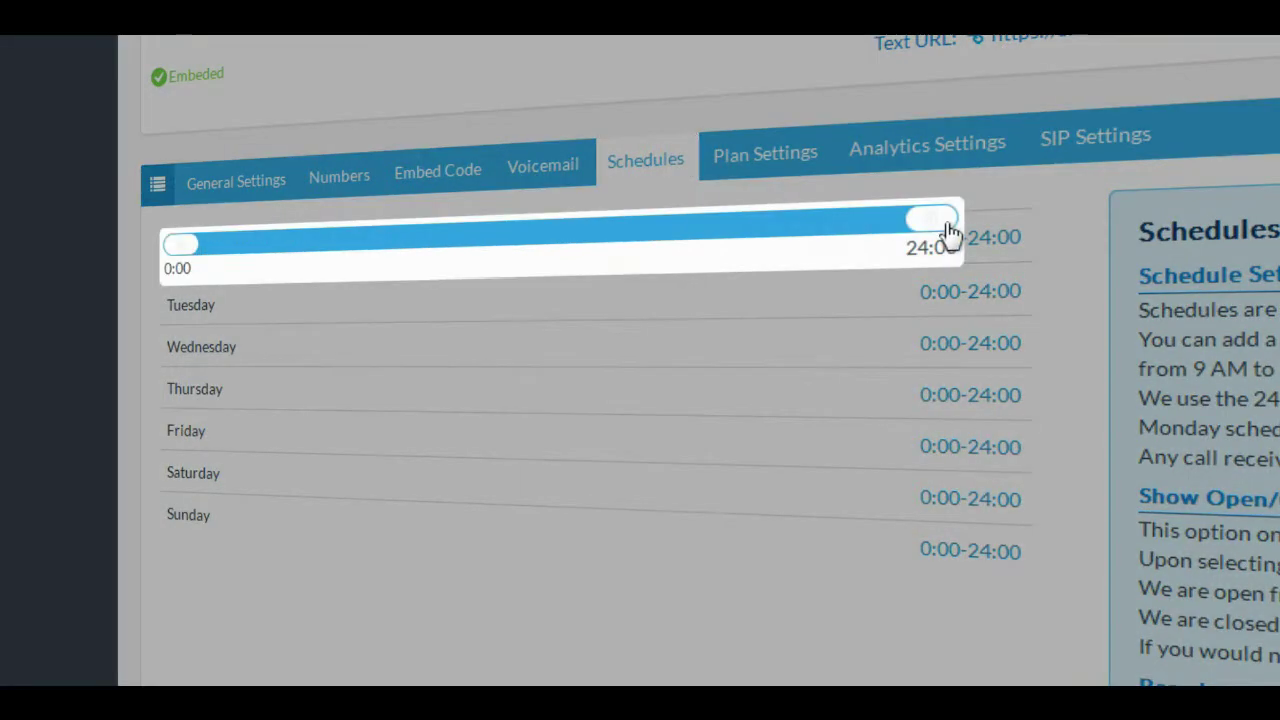
{"action": "left_click_drag", "start_coordinate": [945, 235], "coordinate": [728, 240]}
{"action": "left_click_drag", "start_coordinate": [189, 247], "coordinate": [428, 240]}
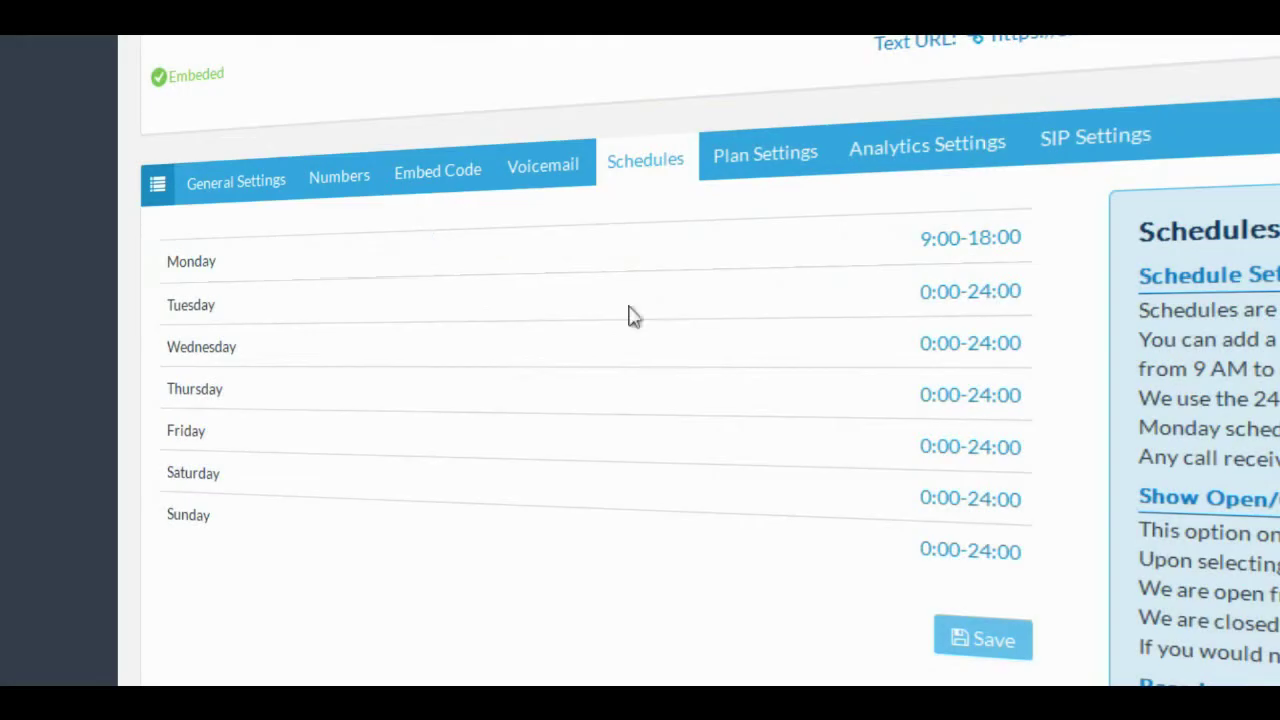
Set the working hours for Tuesday through Friday to 9:00-18:00.
{"action": "left_click", "coordinate": [982, 287]}
{"action": "left_click_drag", "start_coordinate": [935, 232], "coordinate": [702, 236]}
{"action": "left_click_drag", "start_coordinate": [183, 250], "coordinate": [431, 246]}
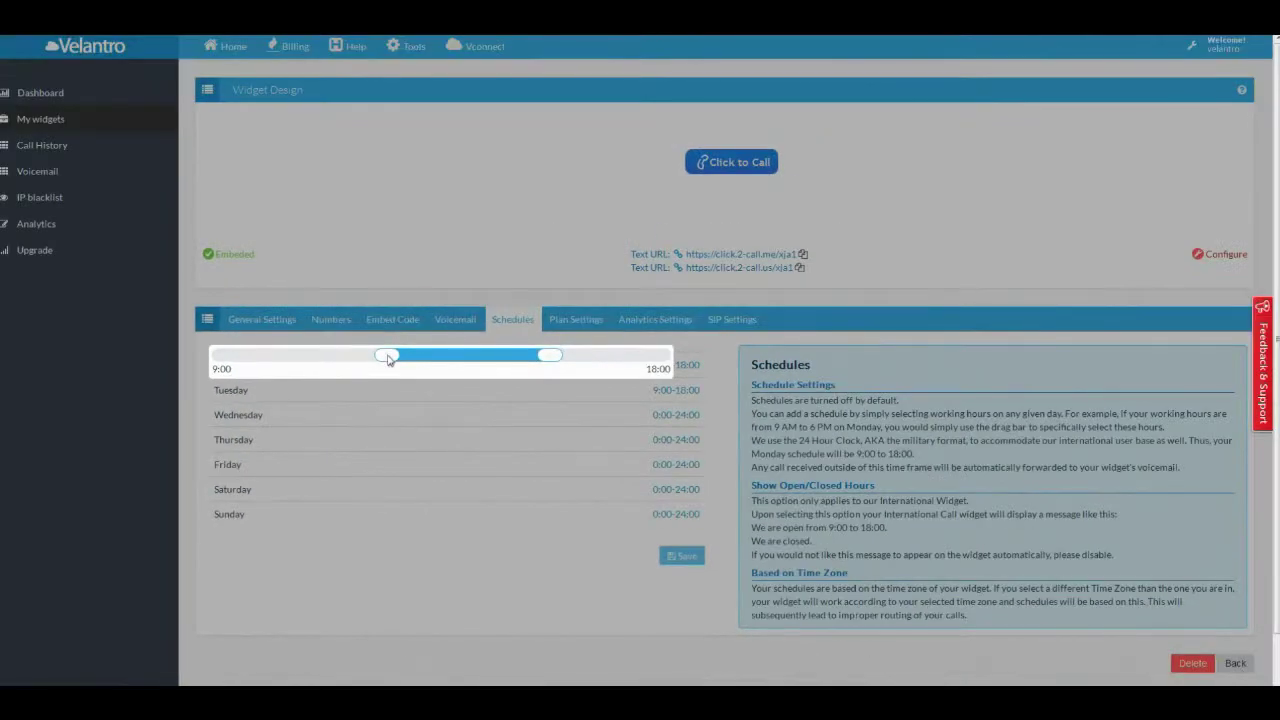
{"action": "left_click_drag", "start_coordinate": [389, 360], "coordinate": [389, 360]}
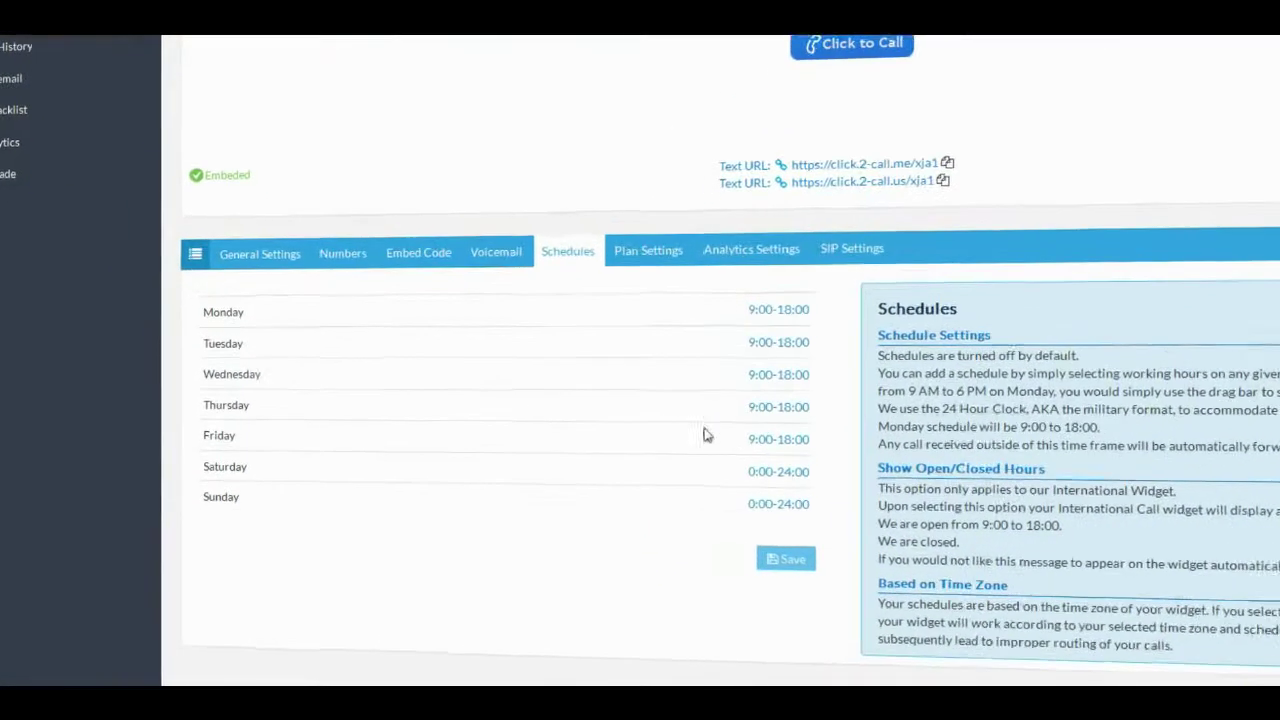
Set Saturday's and Sunday's hours to 0:00-0:00 and save the schedule.
{"action": "left_click", "coordinate": [690, 489]}
{"action": "left_click_drag", "start_coordinate": [656, 361], "coordinate": [611, 362]}
{"action": "left_click_drag", "start_coordinate": [910, 183], "coordinate": [257, 209]}
{"action": "left_click", "coordinate": [1025, 490]}
{"action": "left_click_drag", "start_coordinate": [975, 161], "coordinate": [262, 203]}
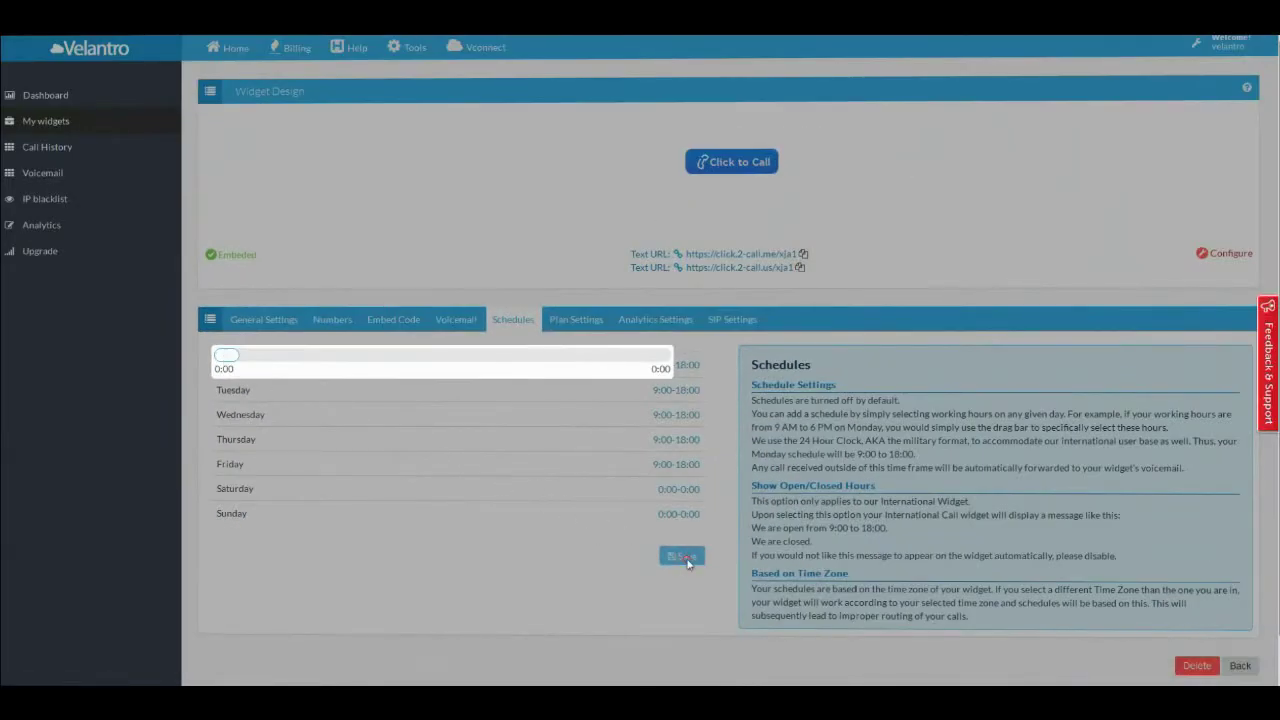
{"action": "left_click", "coordinate": [684, 558]}
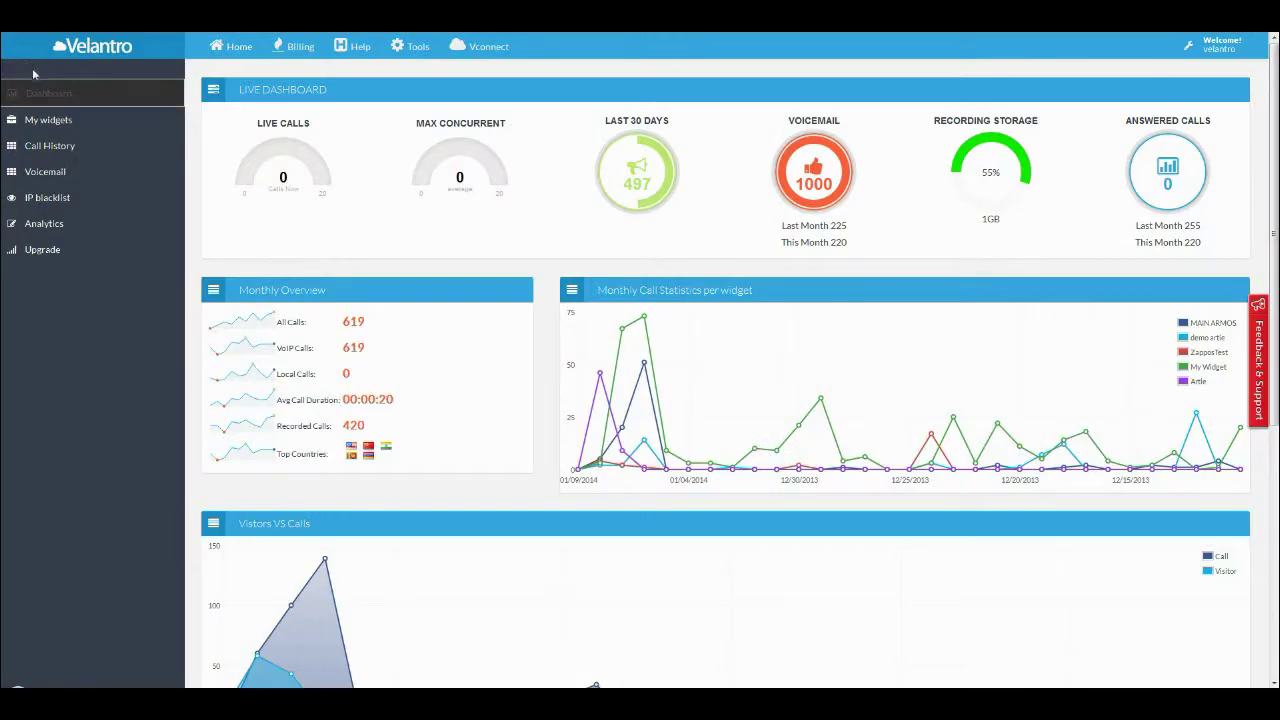
Open My Widget's analytics settings for editing and enter the Google Analytics code.
{"action": "left_click", "coordinate": [88, 118]}
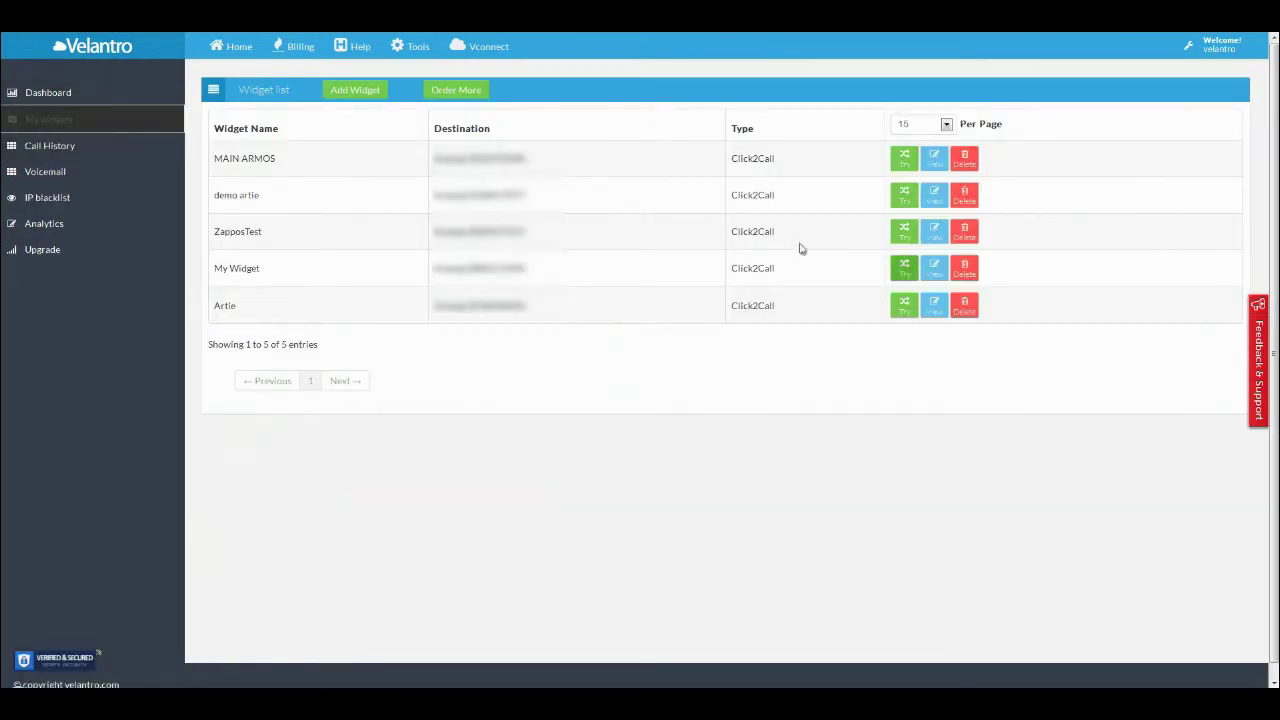
{"action": "left_click", "coordinate": [938, 268]}
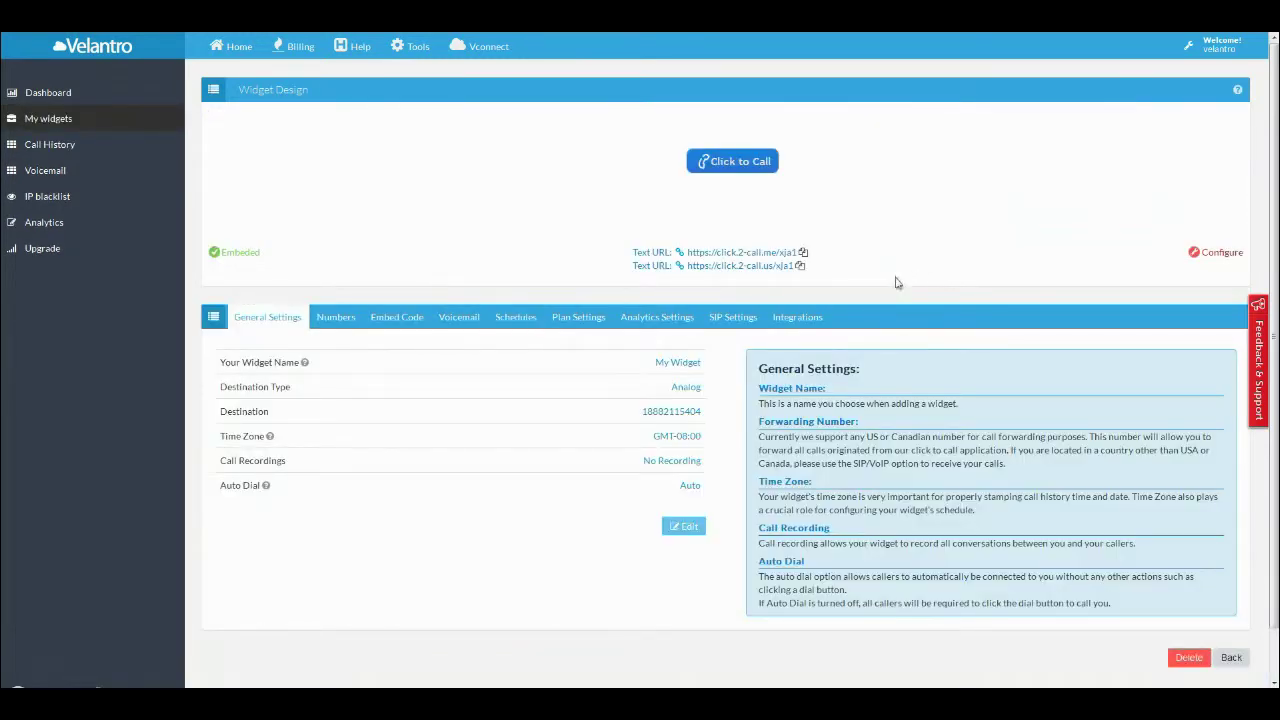
{"action": "left_click", "coordinate": [676, 326]}
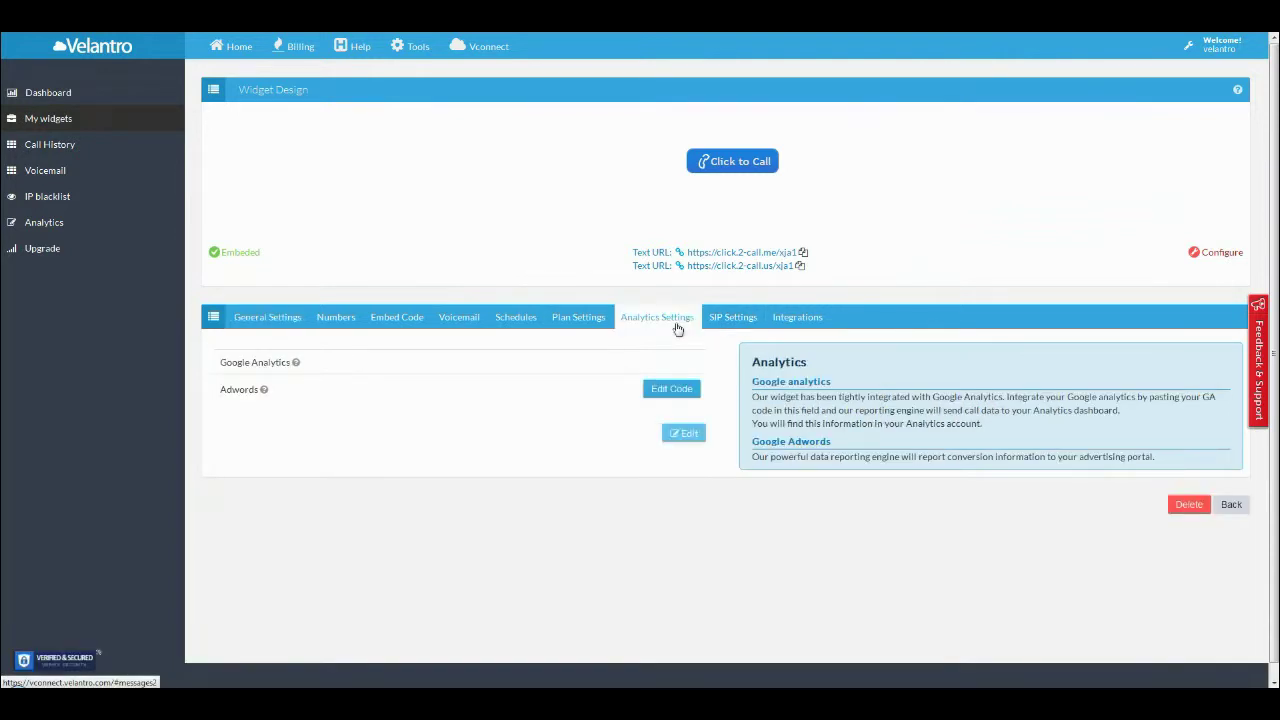
{"action": "left_click", "coordinate": [682, 434]}
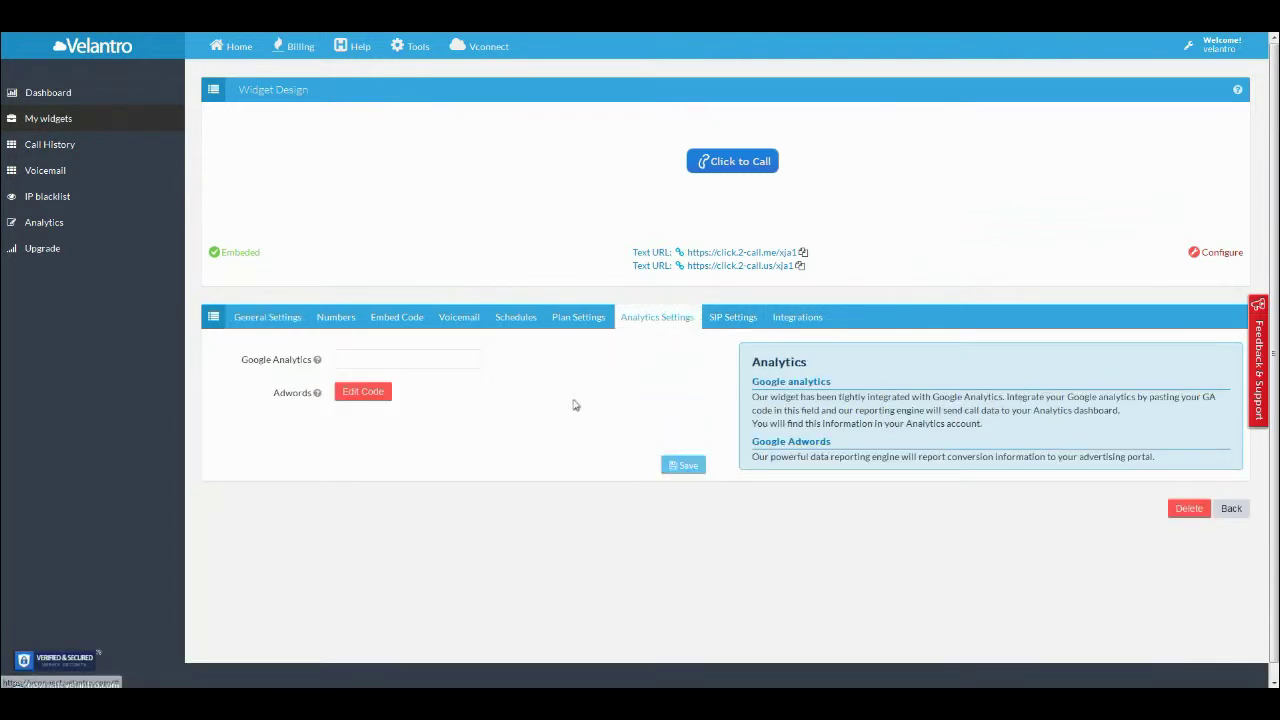
{"action": "left_click", "coordinate": [459, 361]}
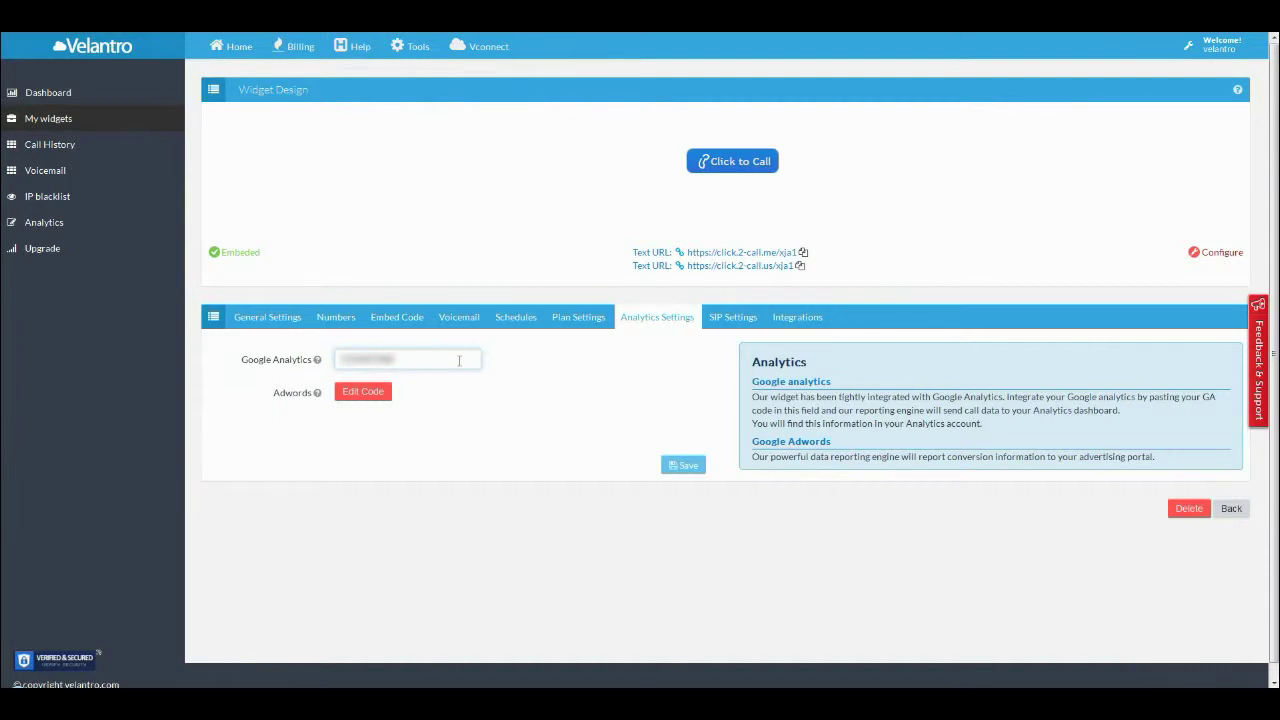
Paste the conversion code into the widget's Adwords Code field and save the analytics settings.
{"action": "left_click", "coordinate": [384, 396]}
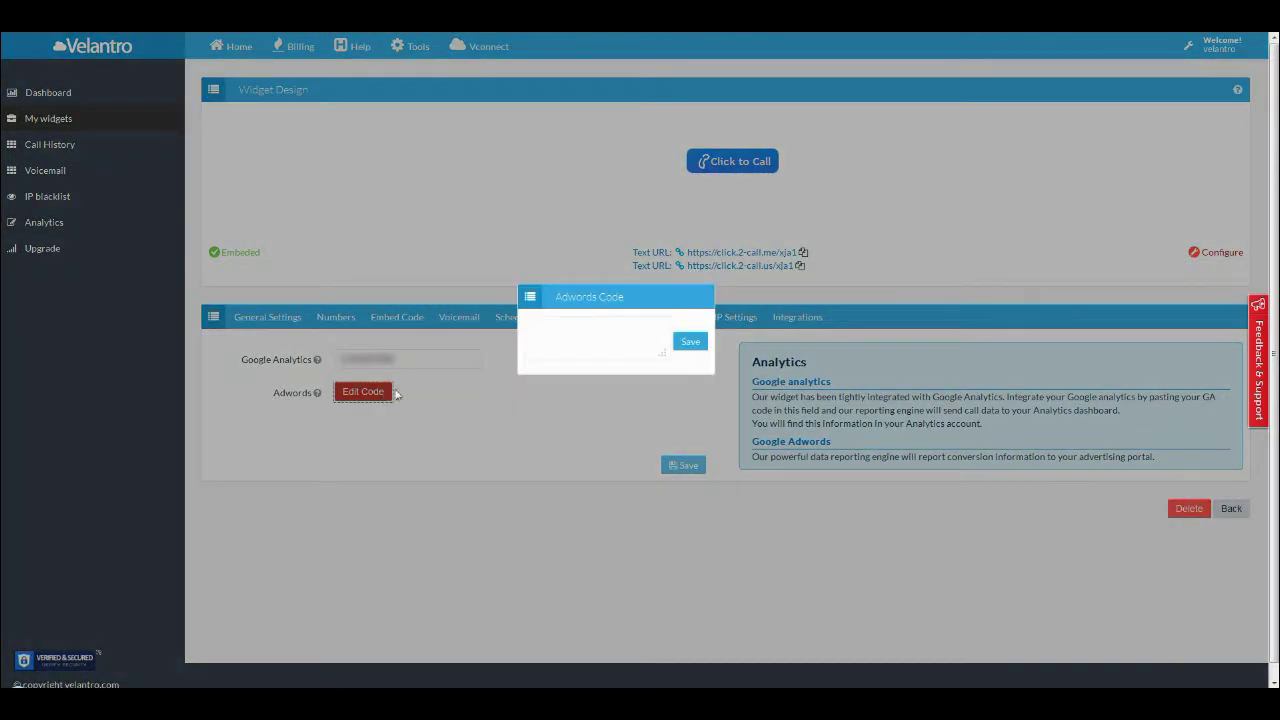
{"action": "left_click", "coordinate": [566, 333]}
{"action": "key", "text": "ctrl+v"}
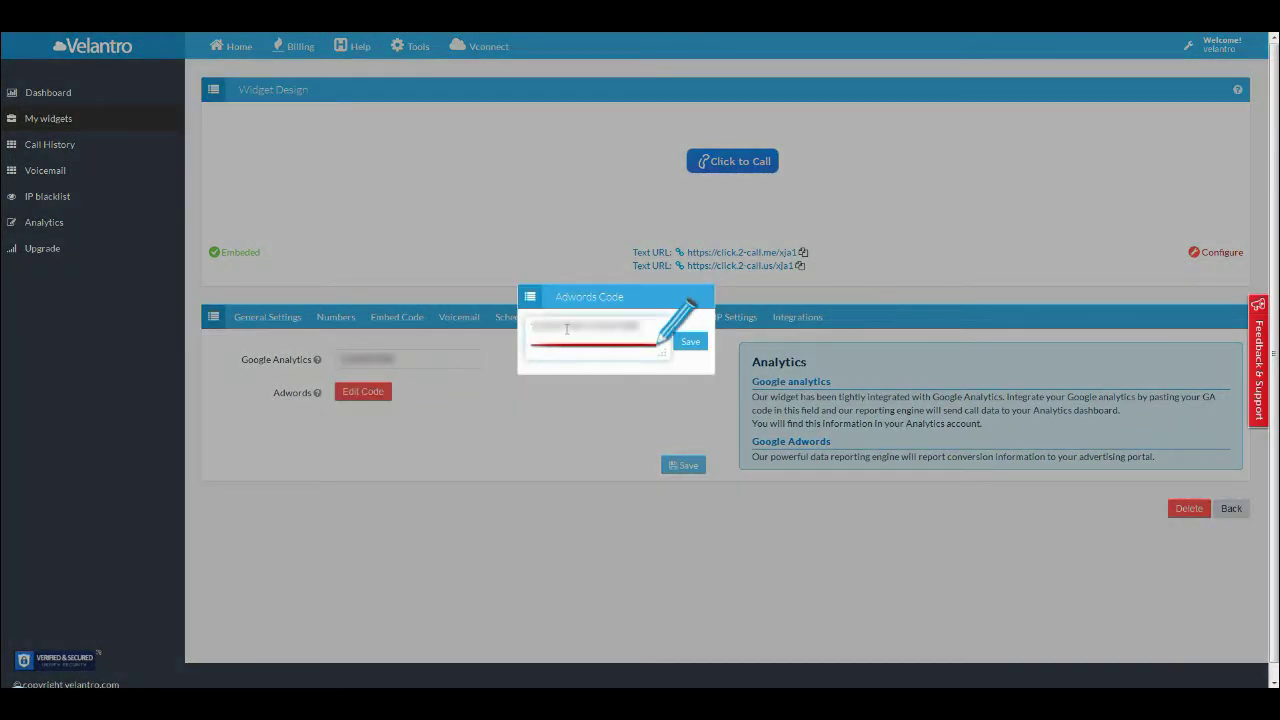
{"action": "left_click", "coordinate": [690, 342]}
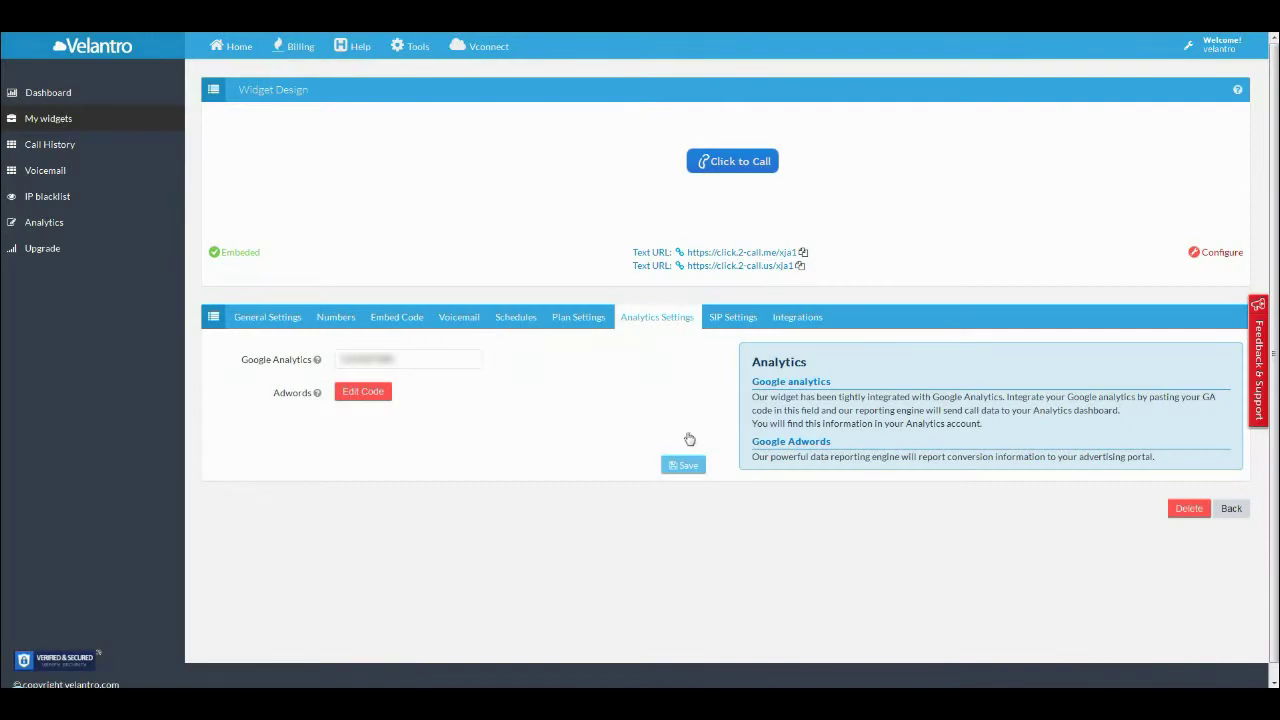
{"action": "left_click", "coordinate": [686, 467]}
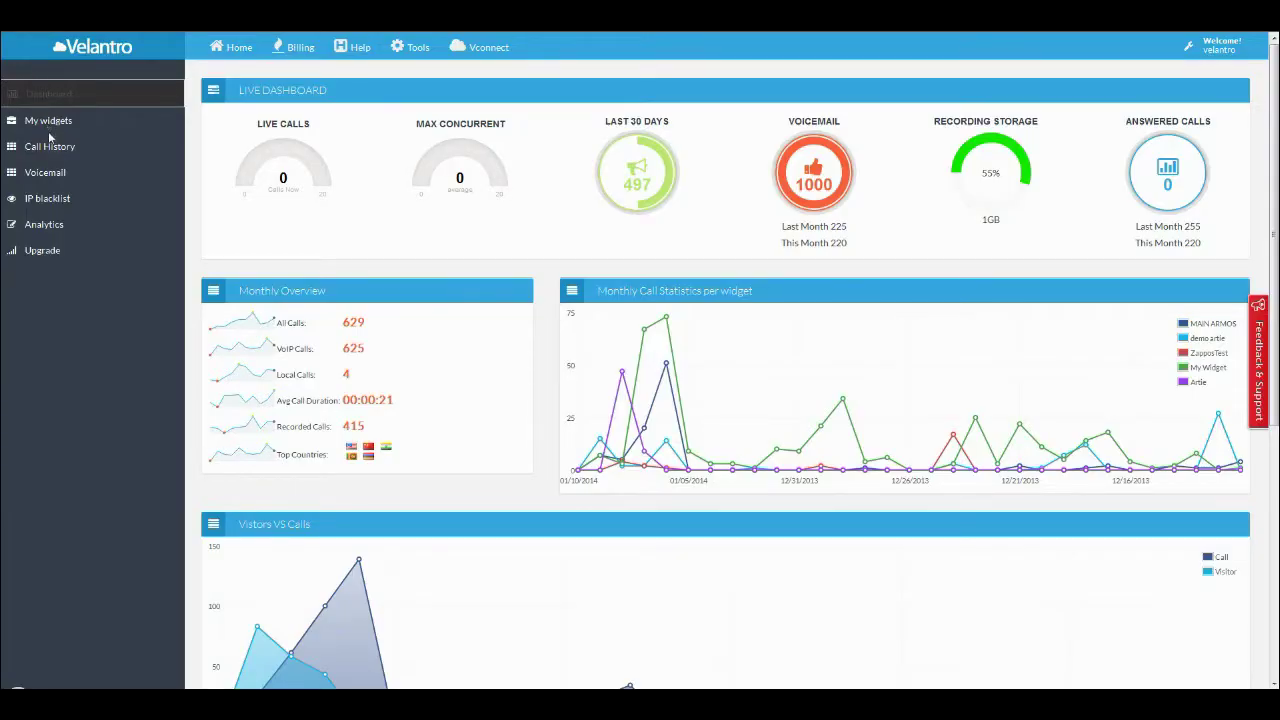
Open the call history and search My Widget's calls from 12/11/2013 to 01/10/2014.
{"action": "left_click", "coordinate": [53, 147]}
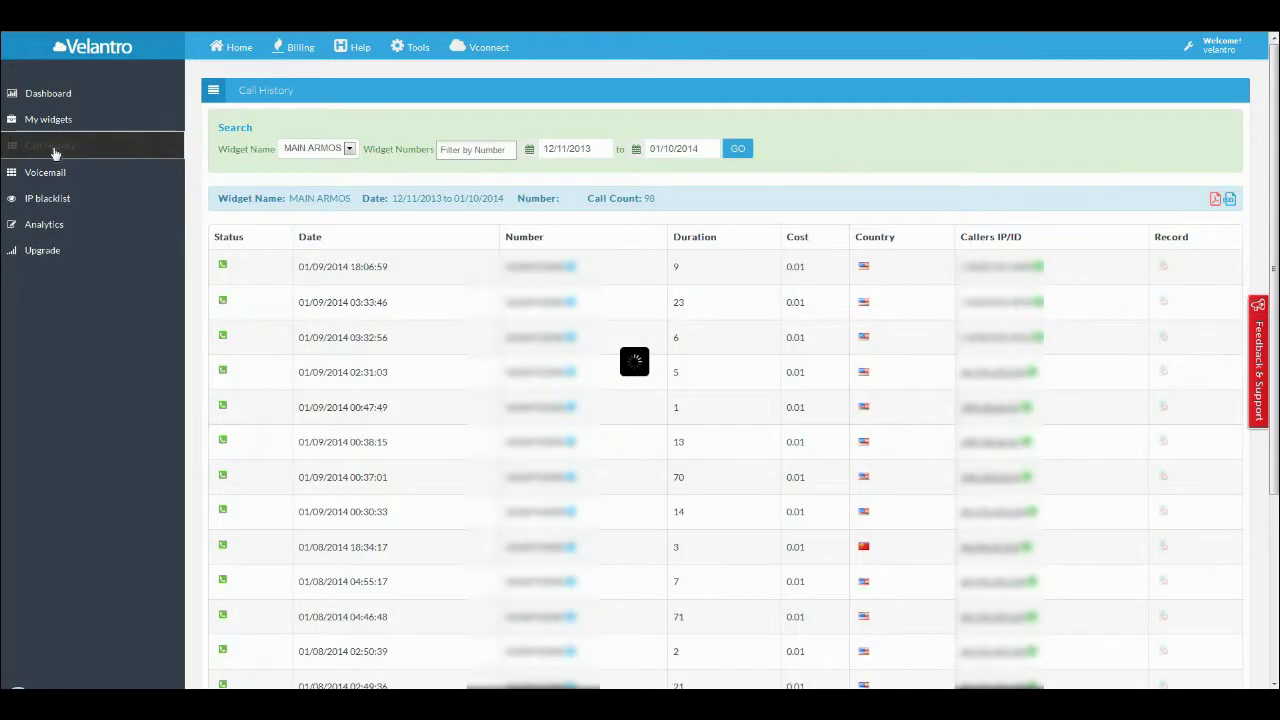
{"action": "left_click", "coordinate": [349, 149]}
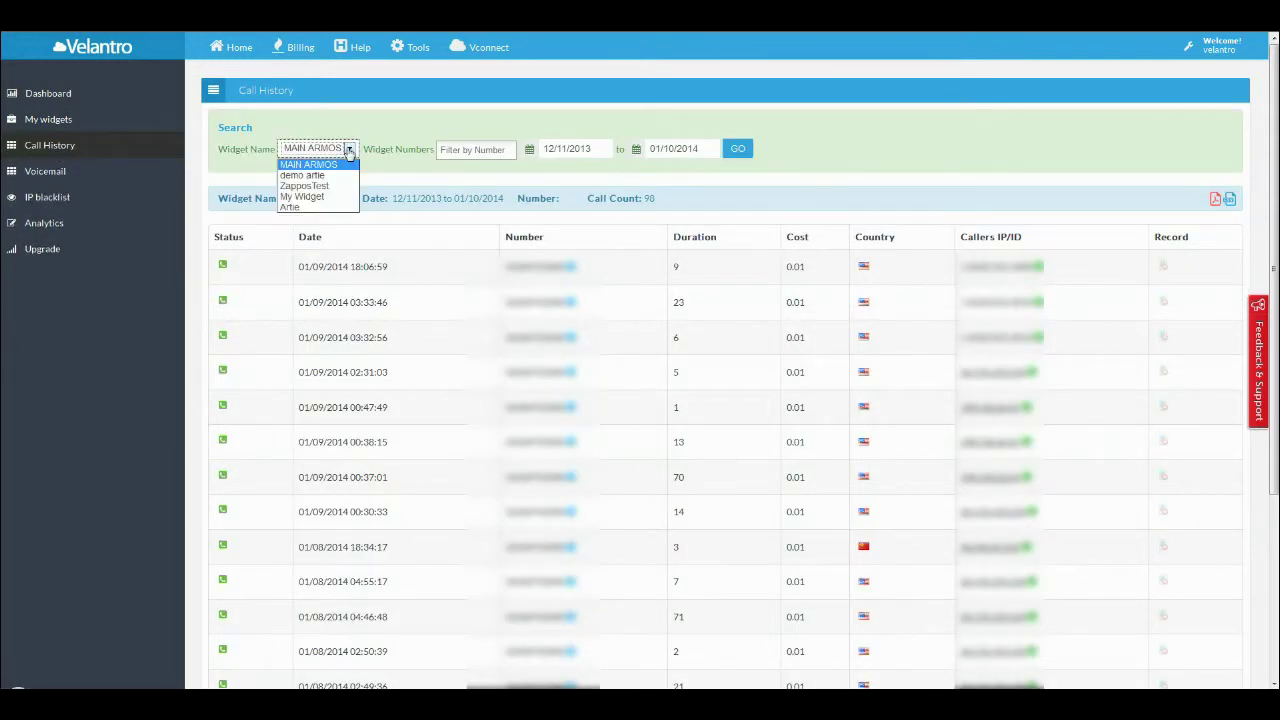
{"action": "left_click", "coordinate": [322, 197]}
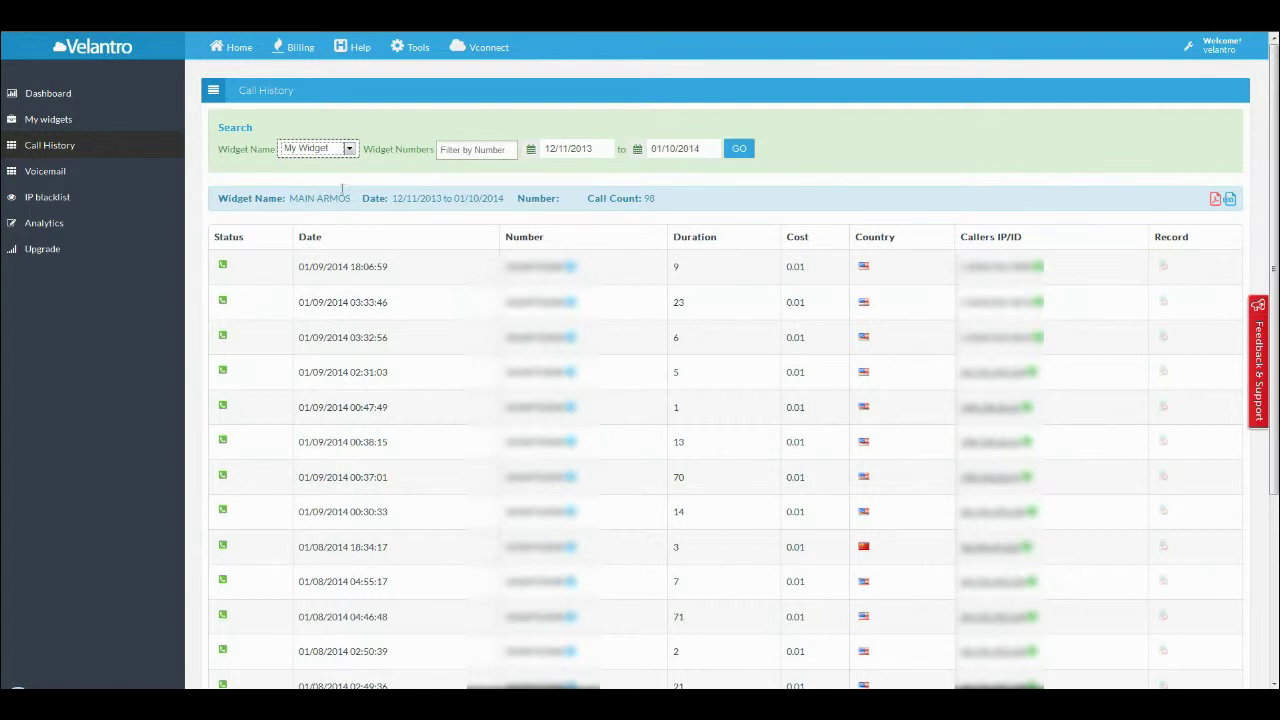
{"action": "left_click", "coordinate": [471, 148]}
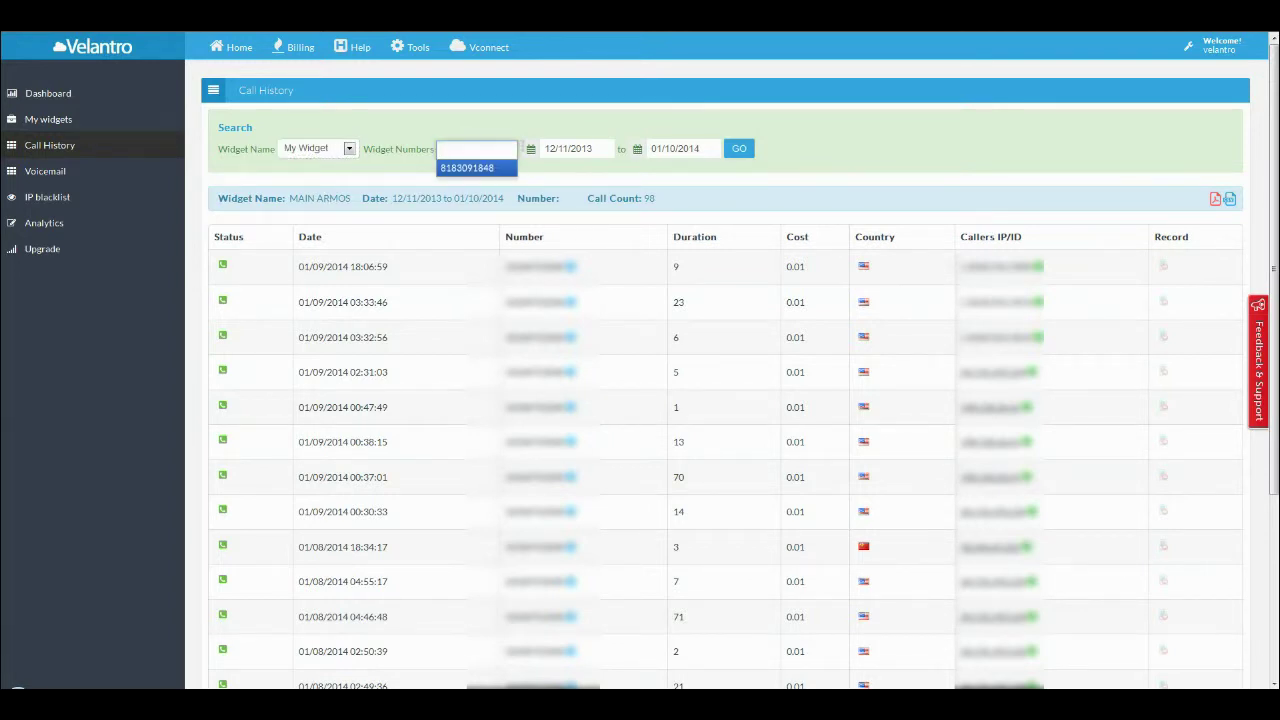
{"action": "left_click", "coordinate": [568, 148]}
{"action": "left_click", "coordinate": [617, 246]}
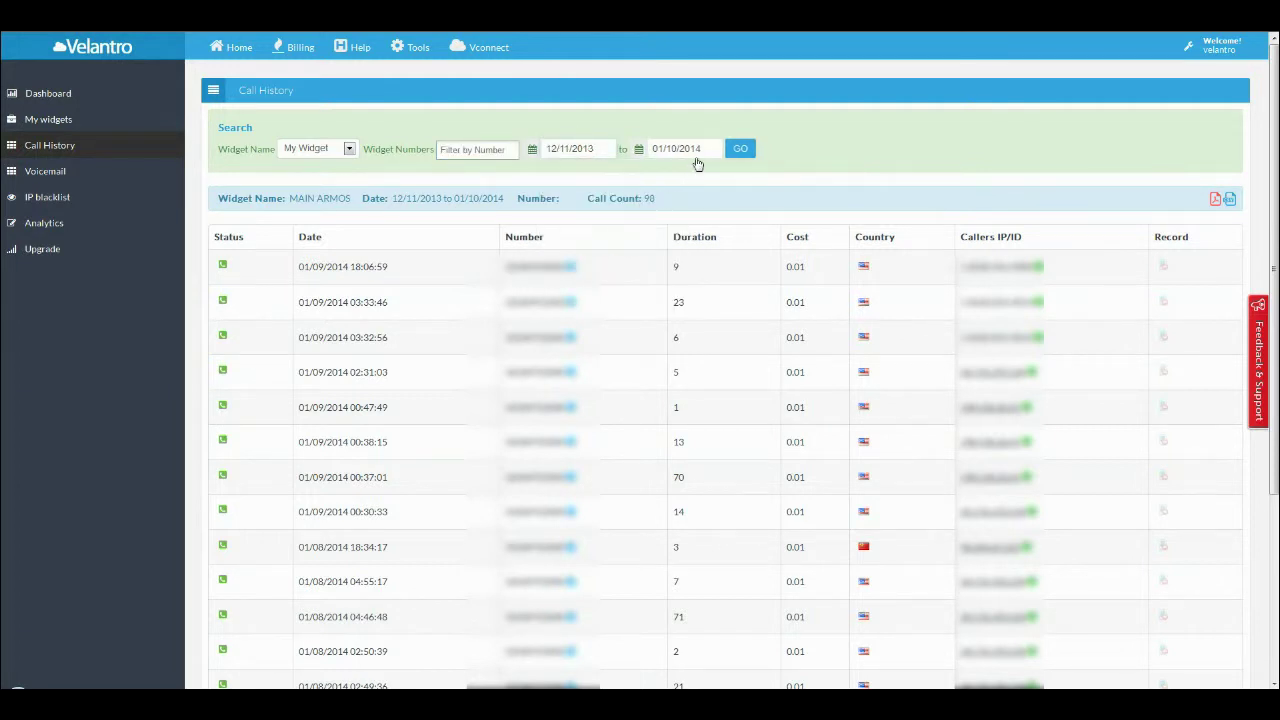
{"action": "left_click", "coordinate": [694, 150]}
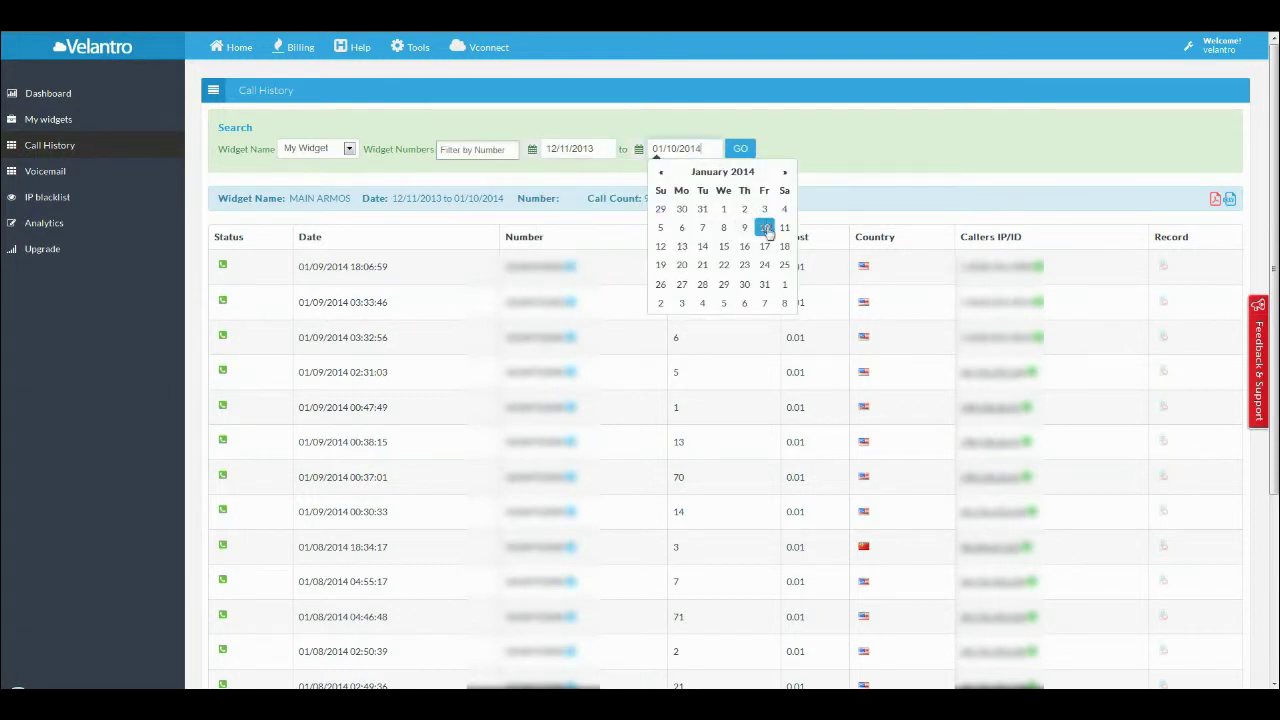
{"action": "left_click", "coordinate": [764, 227]}
{"action": "left_click", "coordinate": [741, 149]}
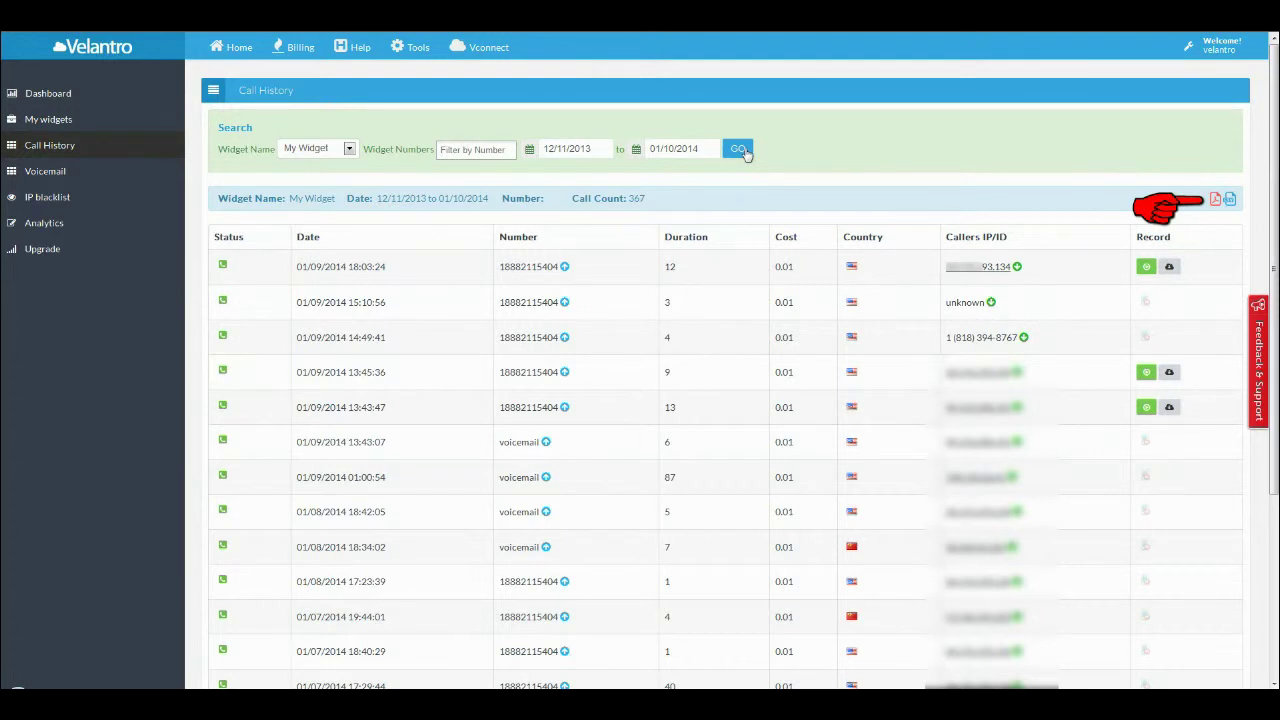
Set the call history list to show 35 entries per page.
{"action": "scroll", "coordinate": [745, 152], "scroll_direction": "down", "scroll_amount": 3}
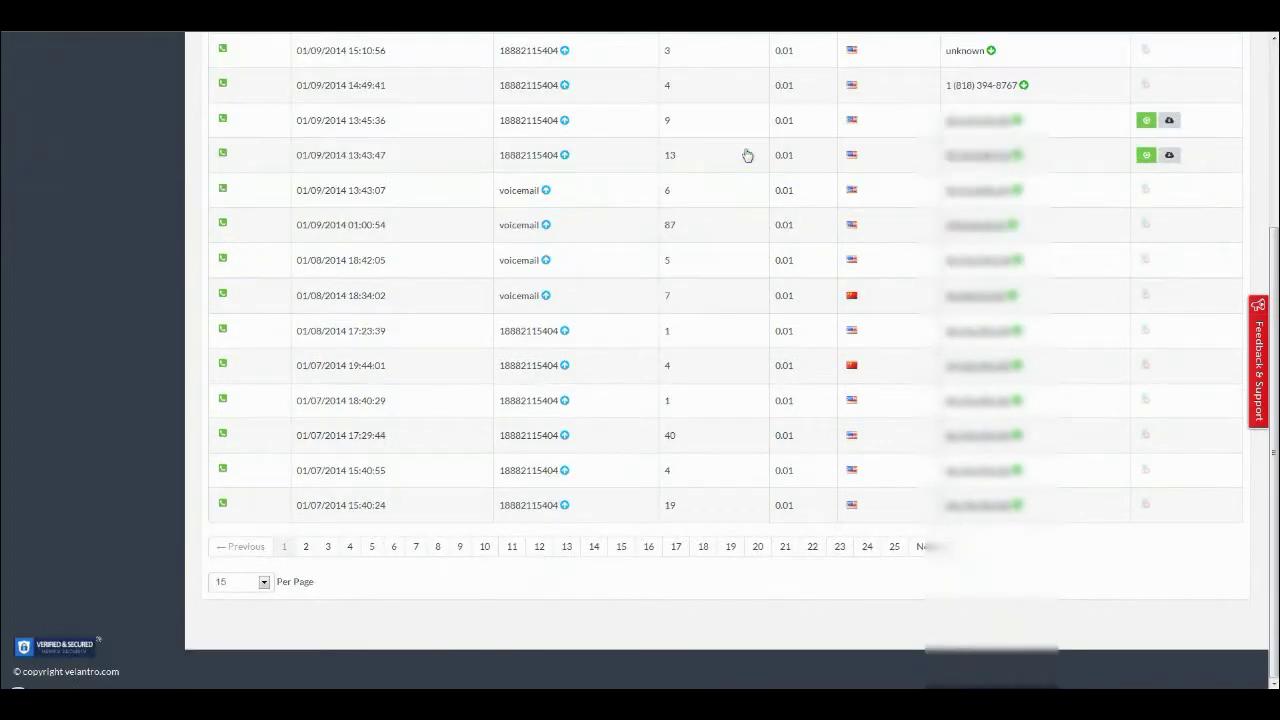
{"action": "left_click", "coordinate": [264, 582]}
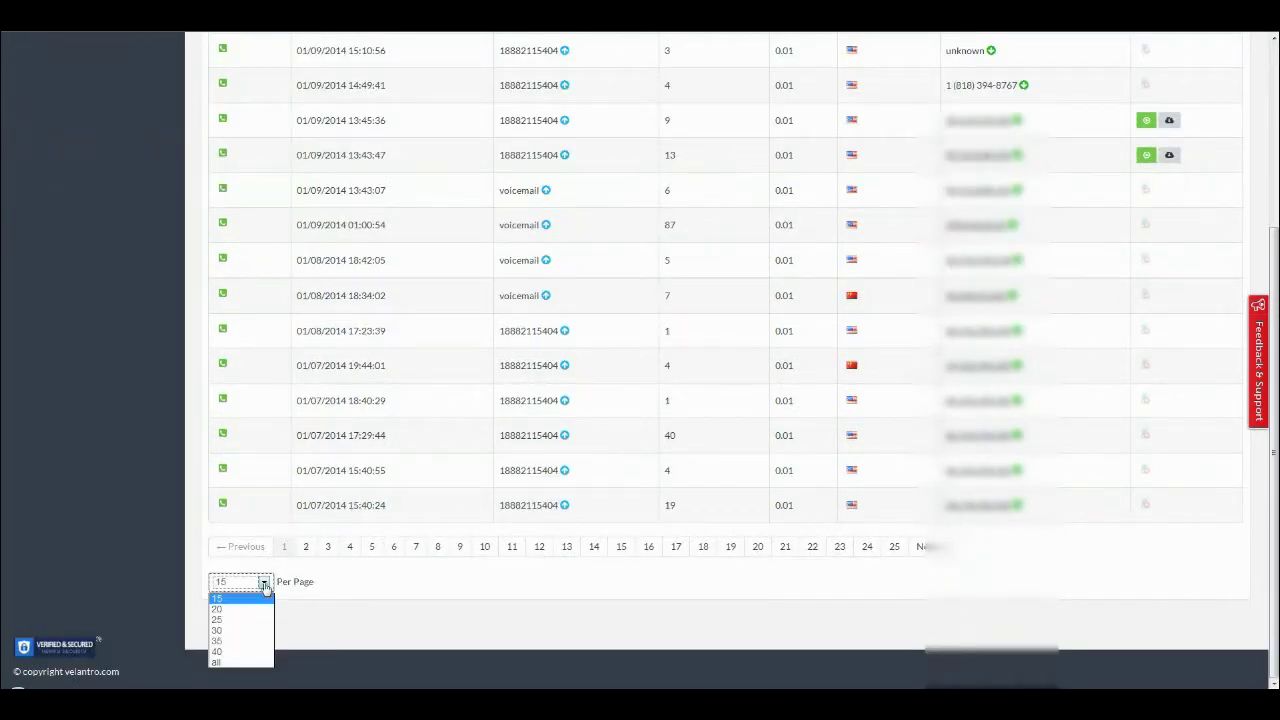
{"action": "left_click", "coordinate": [240, 643]}
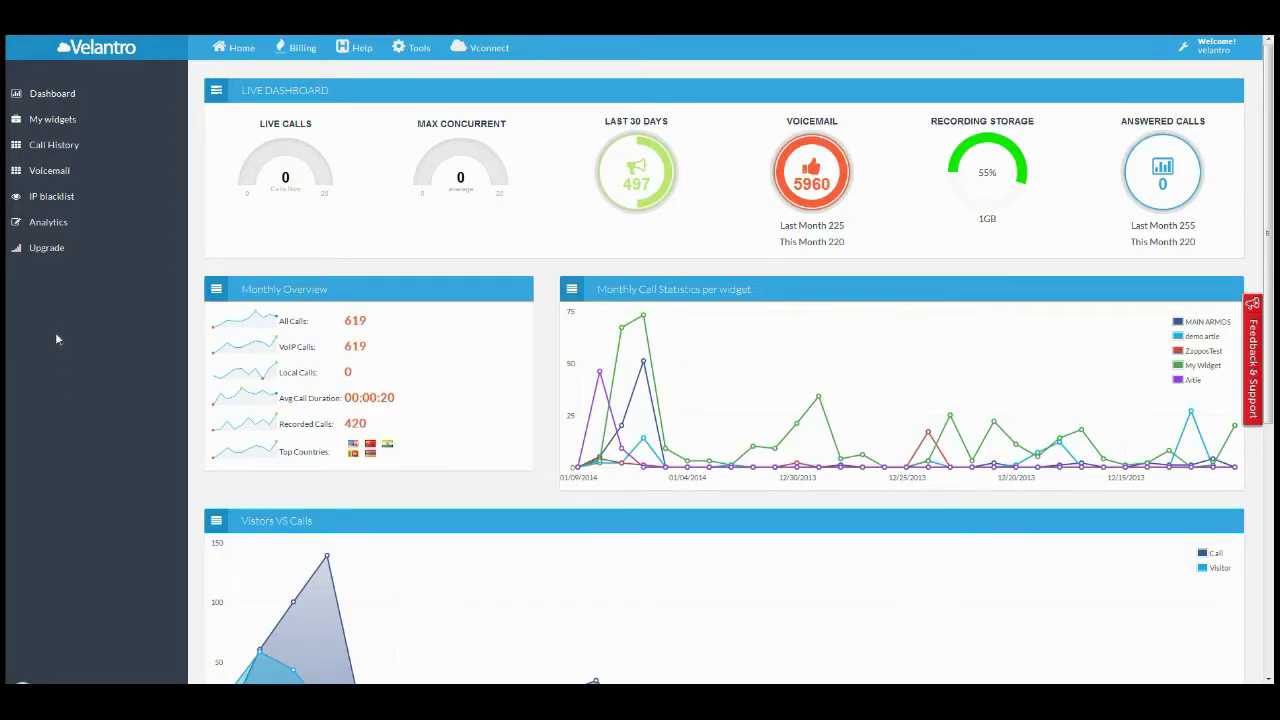
Add the single IP address 192.168.111.1 to the IP blacklist for My Widget with Abuse as the blocking reason.
{"action": "left_click", "coordinate": [62, 197]}
{"action": "left_click", "coordinate": [333, 180]}
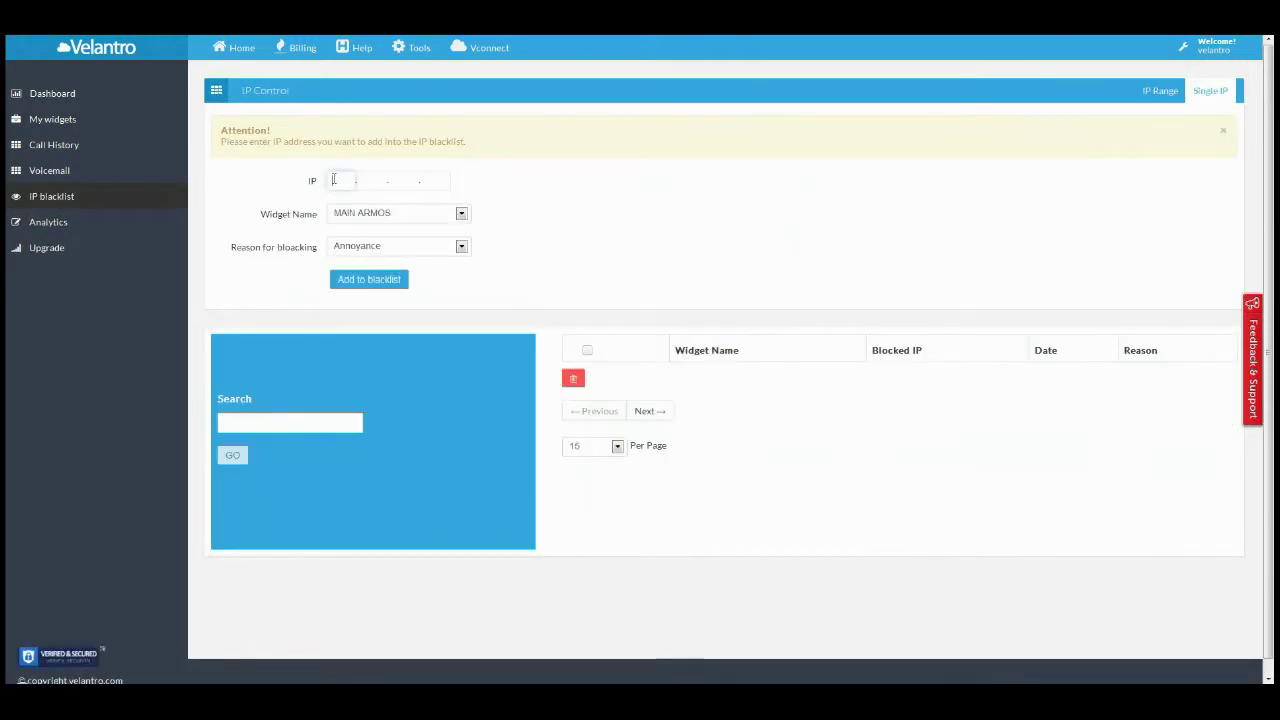
{"action": "type", "text": "192 . "}
{"action": "type", "text": "168 . 111 . 1"}
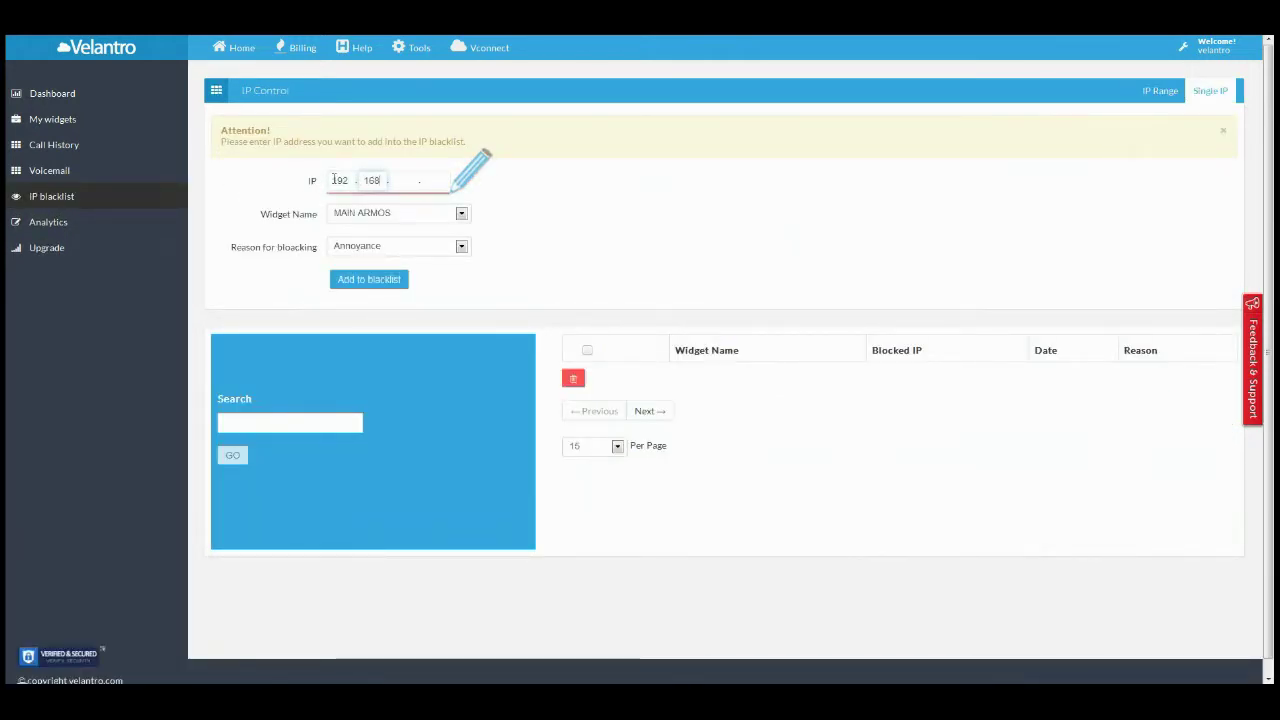
{"action": "left_click", "coordinate": [397, 213]}
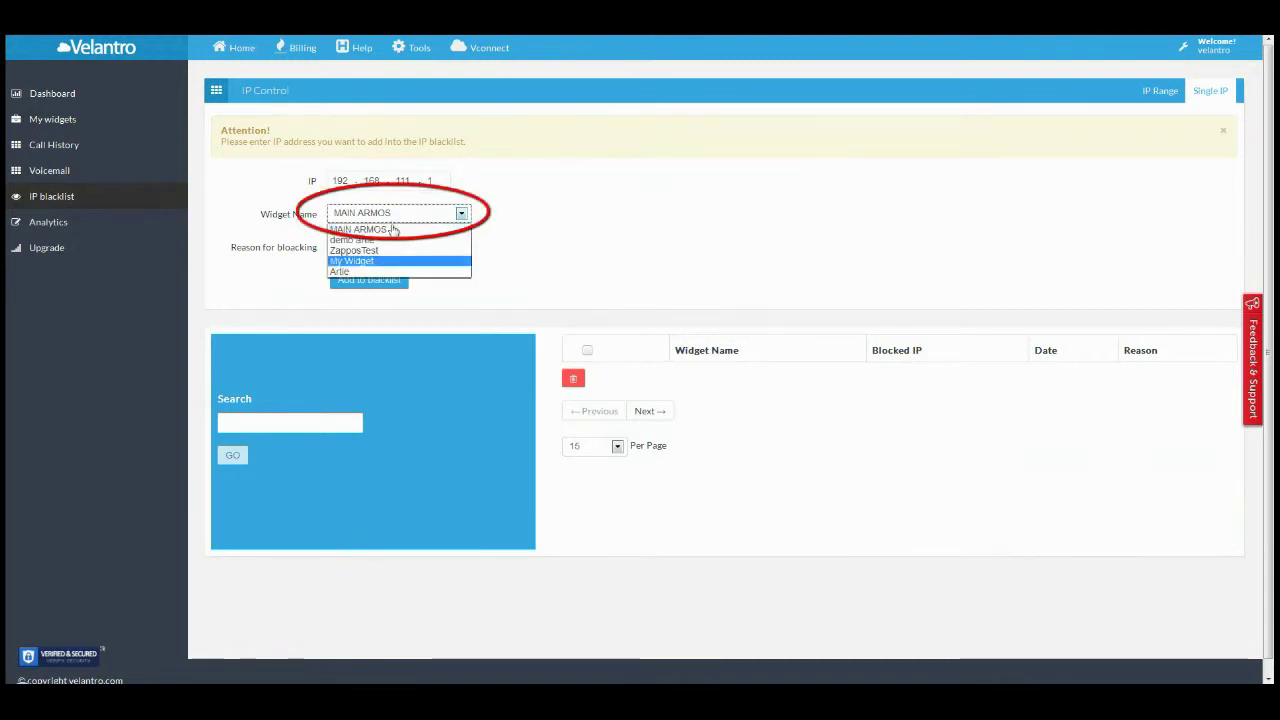
{"action": "left_click", "coordinate": [375, 259]}
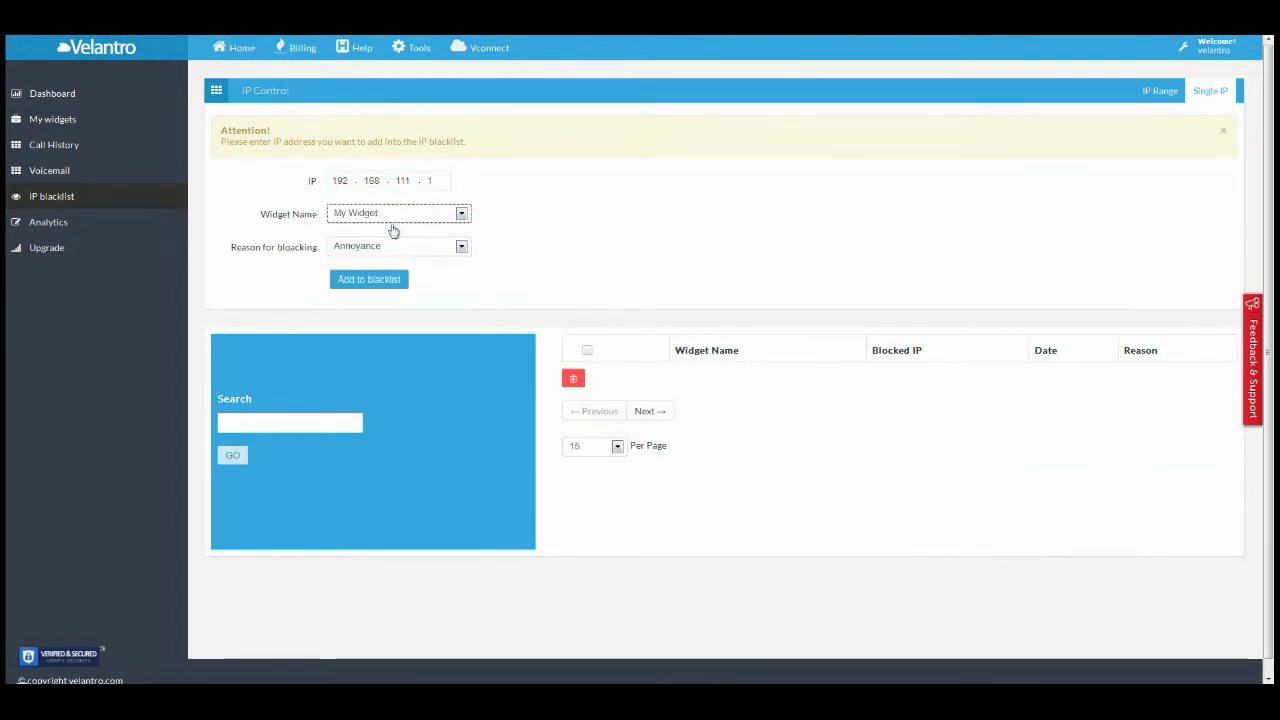
{"action": "left_click", "coordinate": [396, 246]}
{"action": "left_click", "coordinate": [390, 273]}
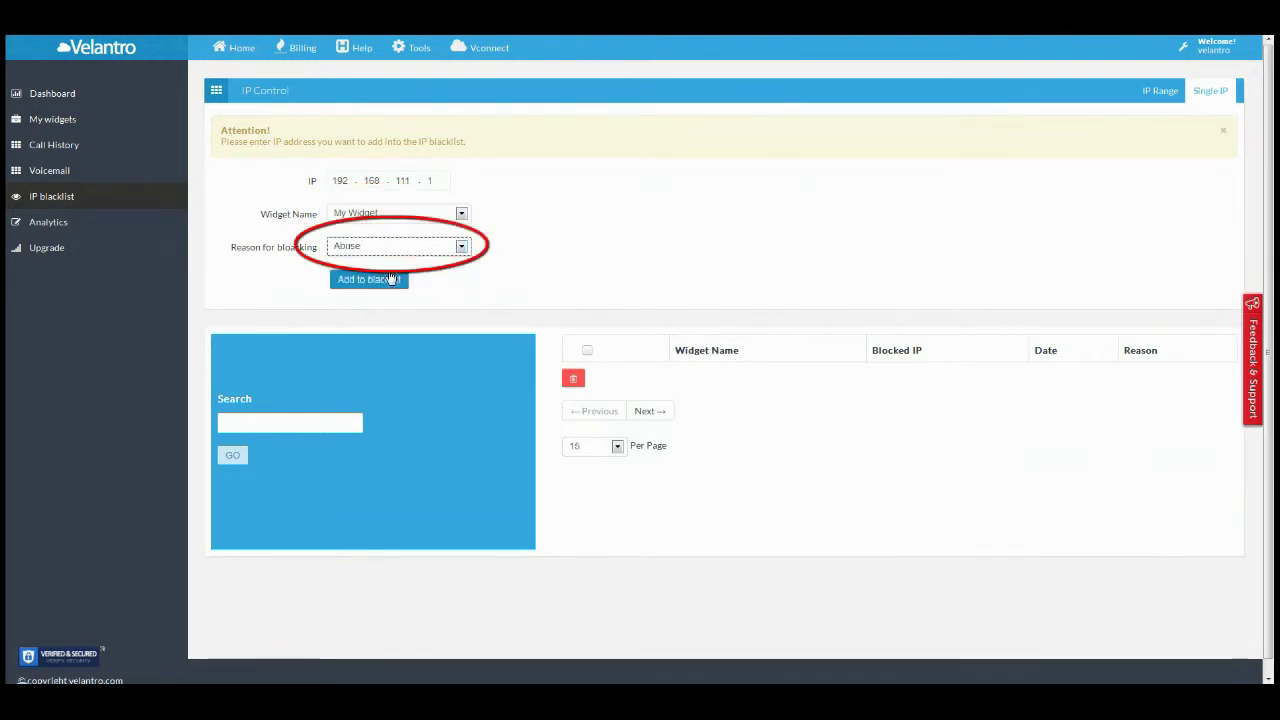
{"action": "left_click", "coordinate": [391, 279]}
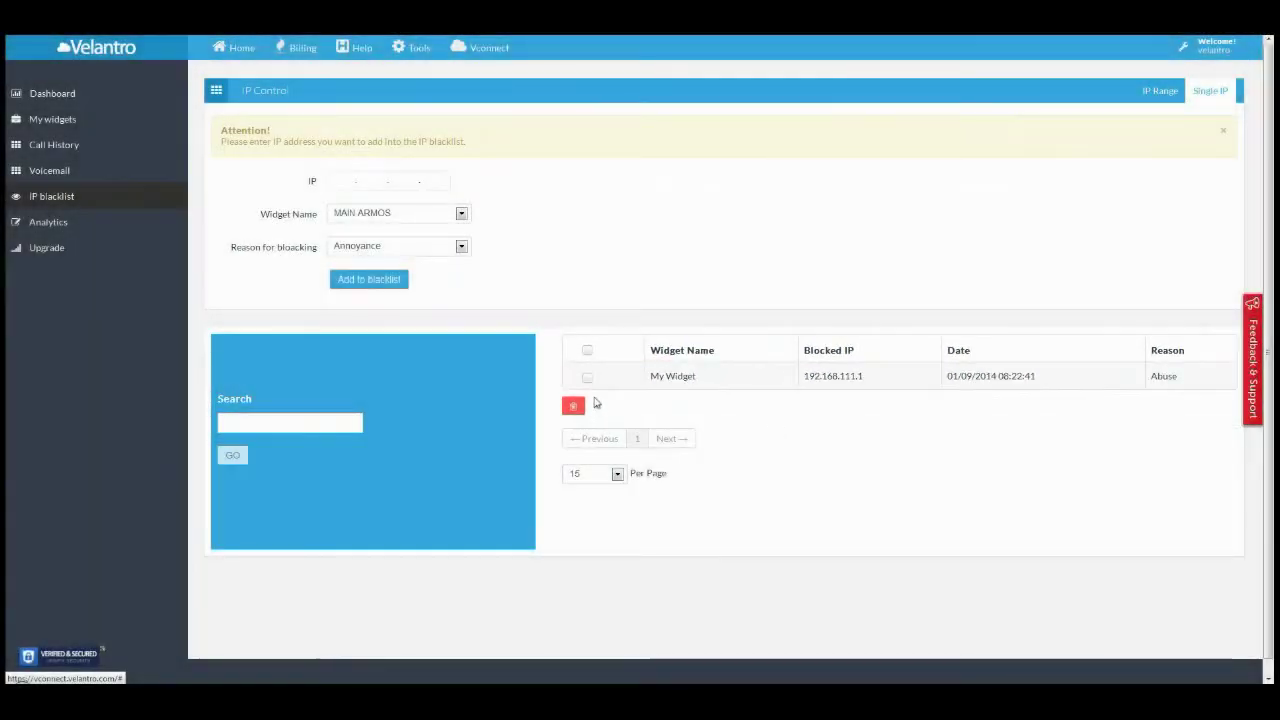
Delete My Widget's blocked IP entry from the blacklist.
{"action": "left_click", "coordinate": [587, 380]}
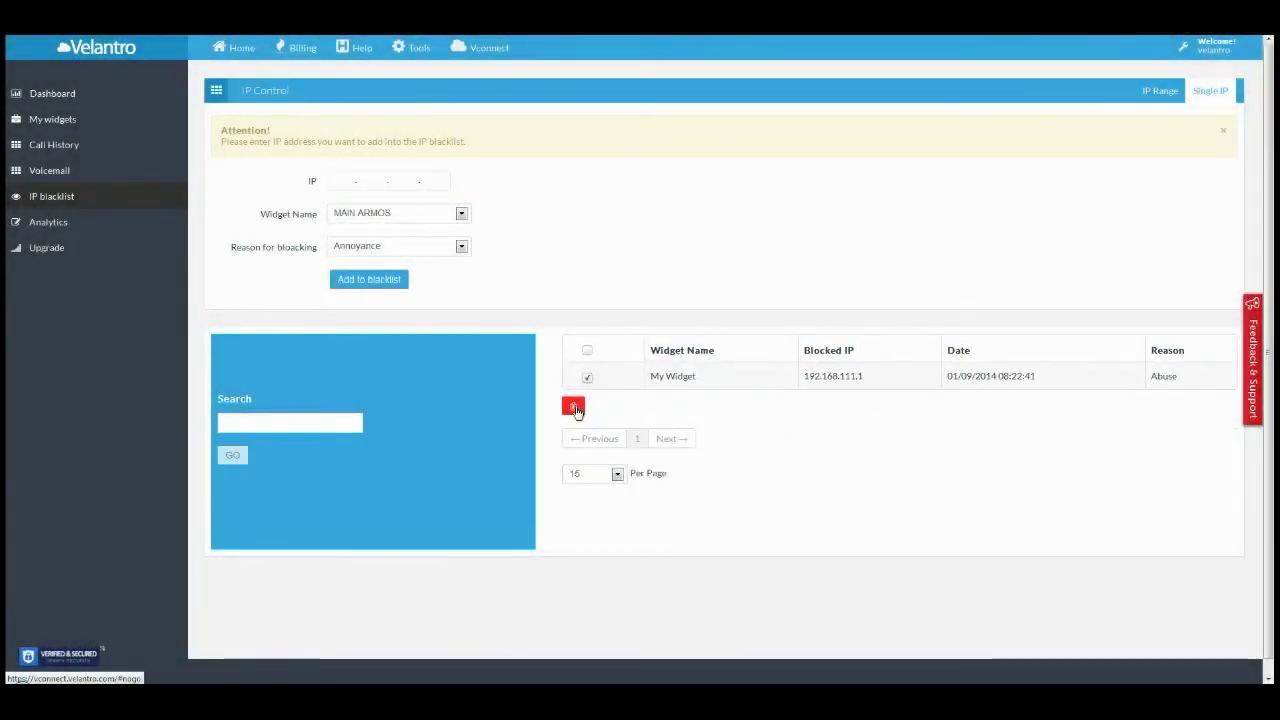
{"action": "left_click", "coordinate": [574, 407]}
{"action": "left_click", "coordinate": [676, 371]}
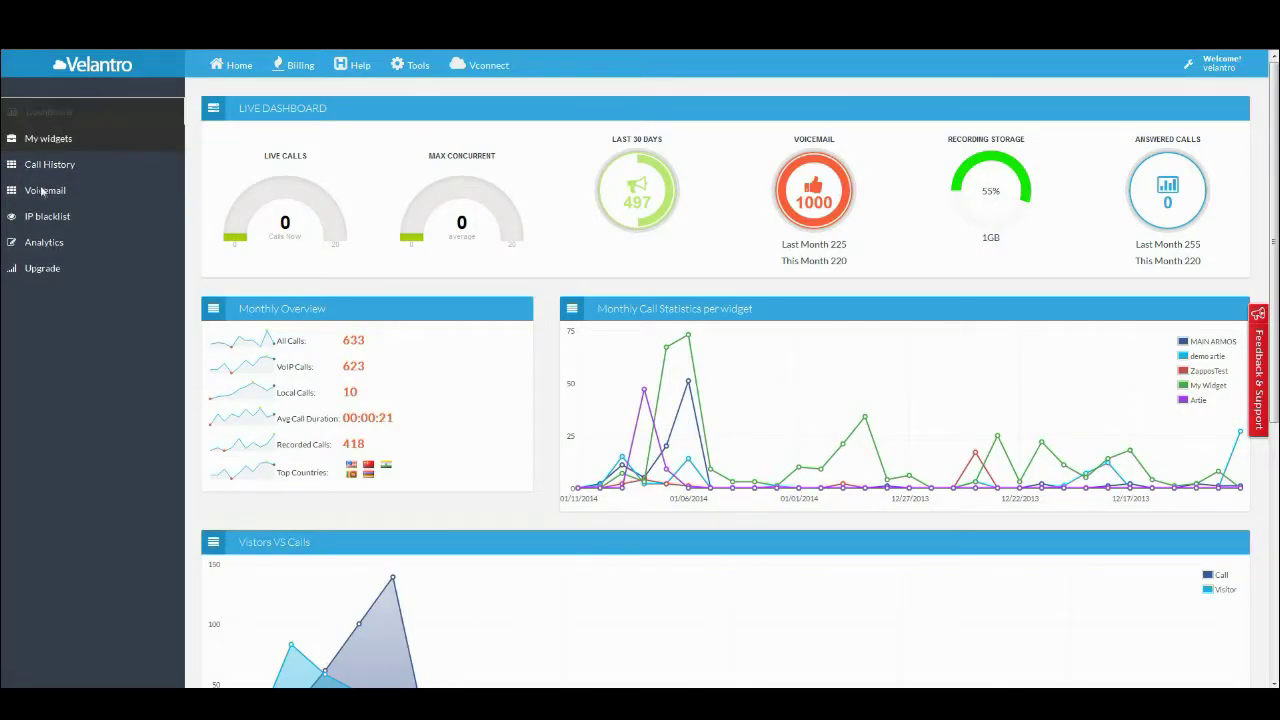
Load My Widget's visitor analytics and show the period choices for the report's date range.
{"action": "left_click", "coordinate": [33, 242]}
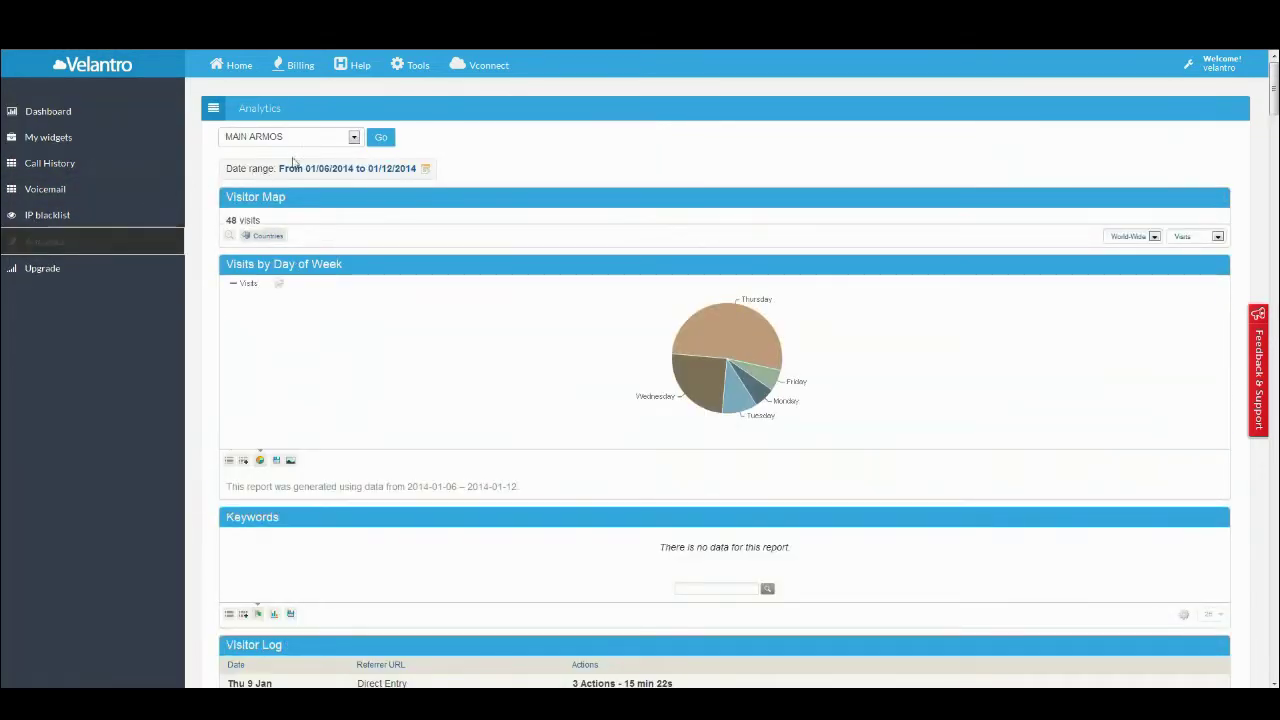
{"action": "left_click", "coordinate": [354, 138]}
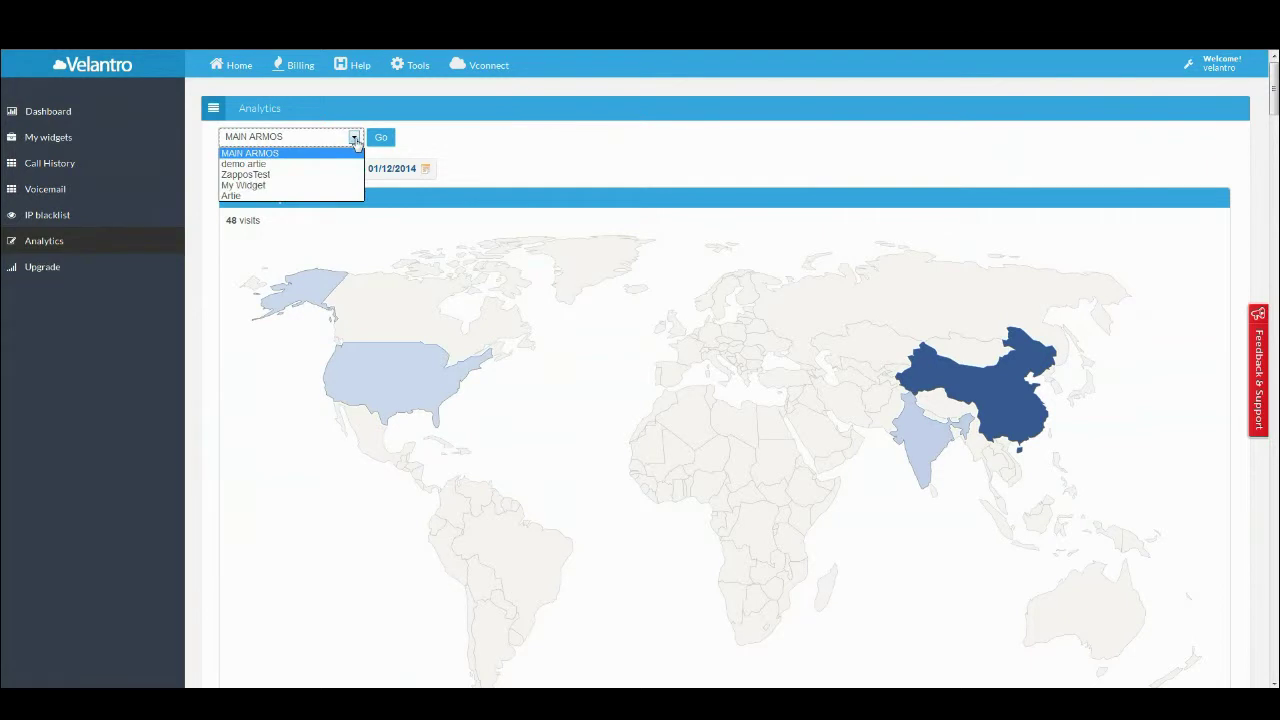
{"action": "left_click", "coordinate": [304, 186]}
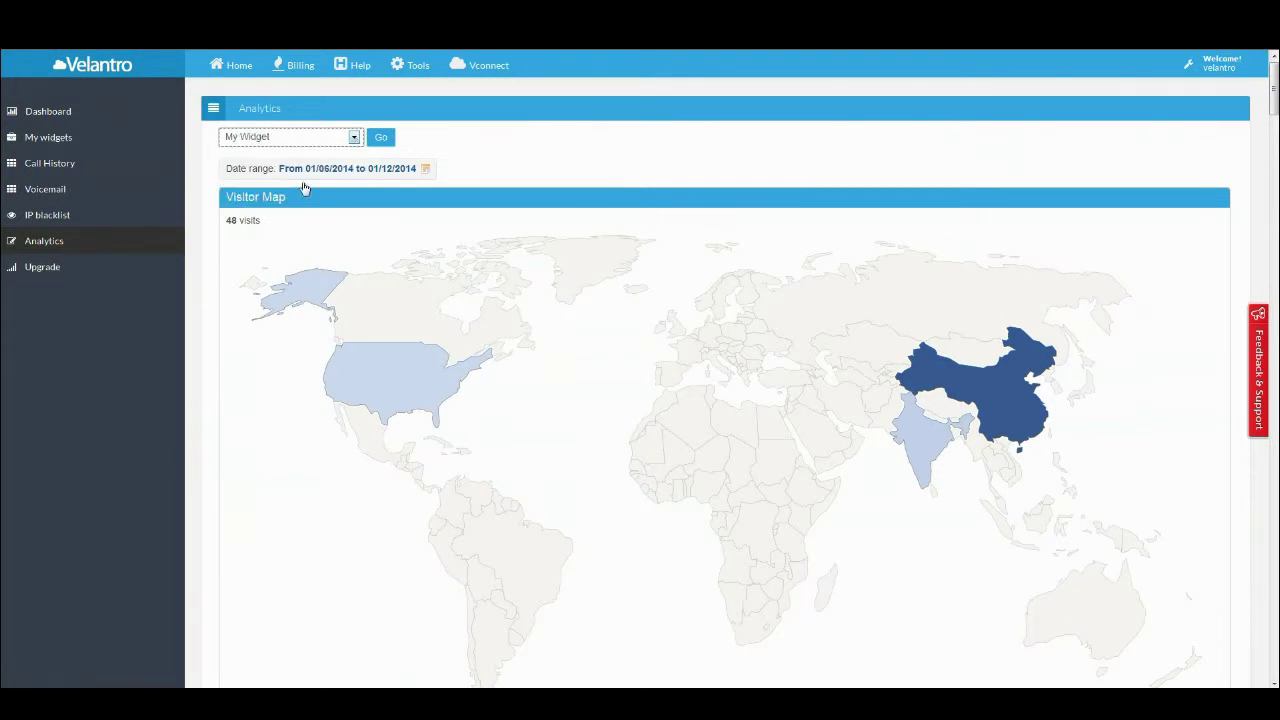
{"action": "left_click", "coordinate": [381, 139]}
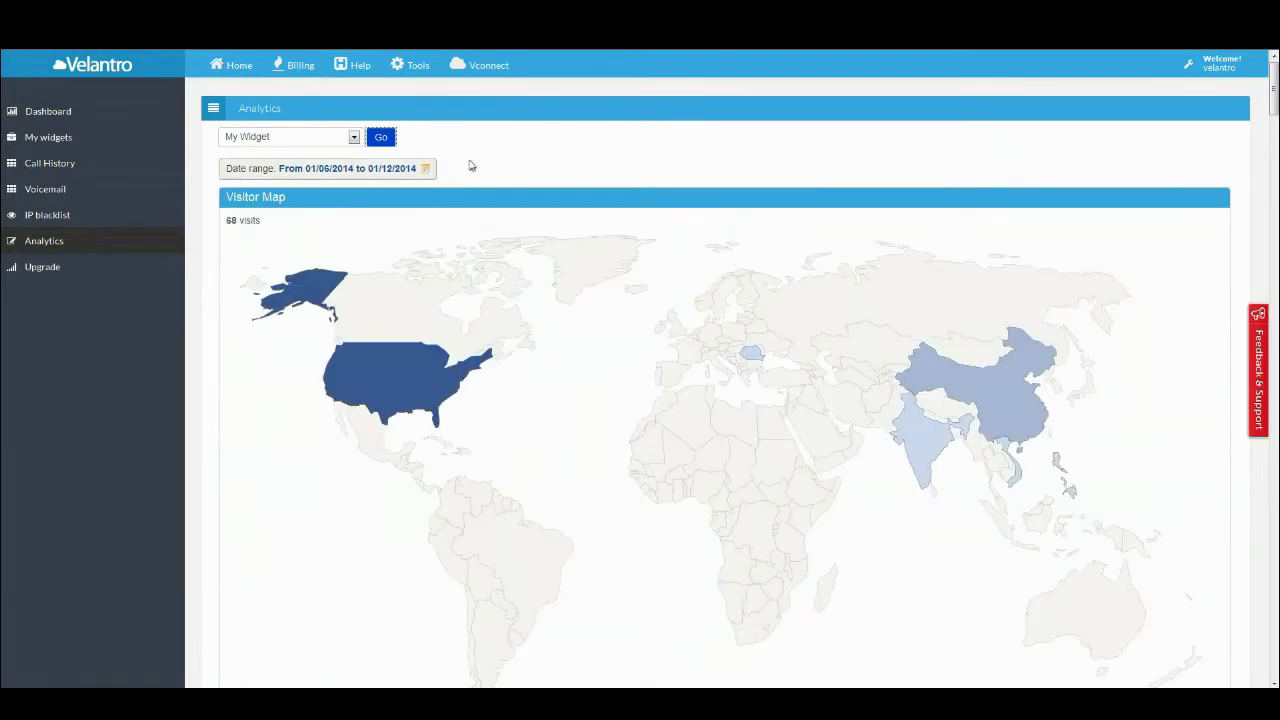
{"action": "left_click", "coordinate": [425, 169]}
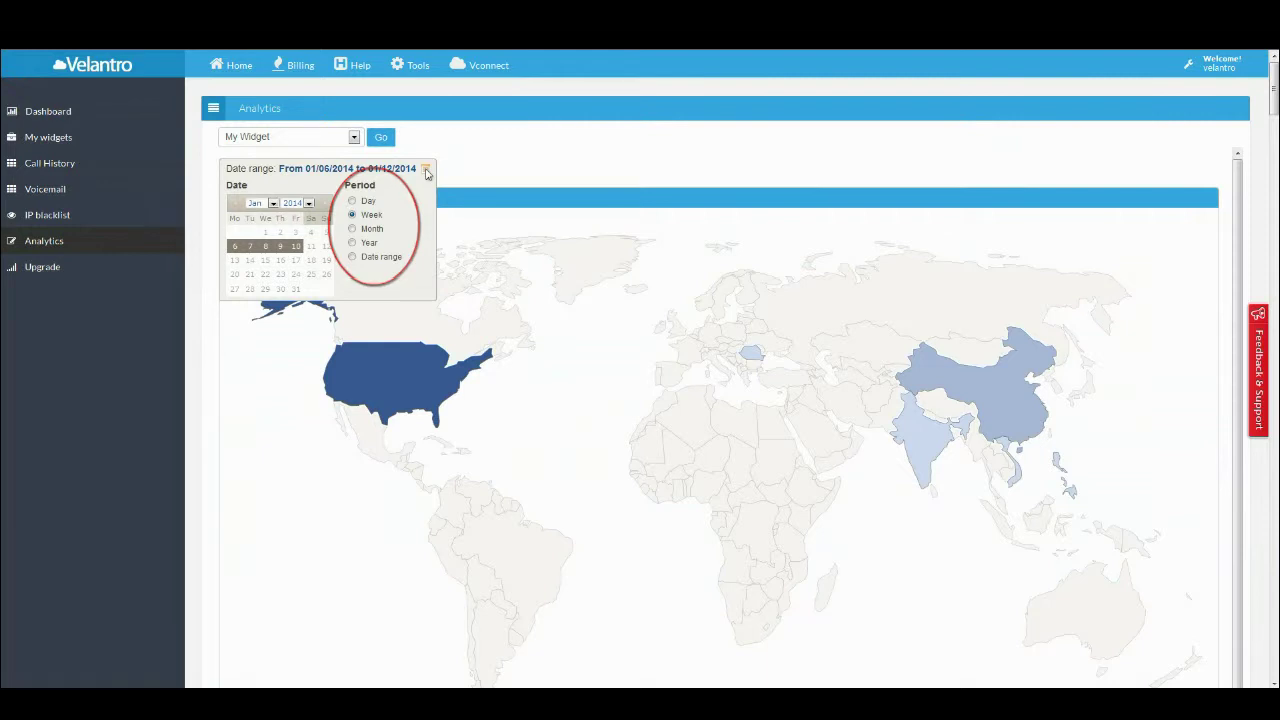
Look through the Visitor Map's region choices and its metric choices.
{"action": "scroll", "coordinate": [516, 151], "scroll_direction": "down", "scroll_amount": 1}
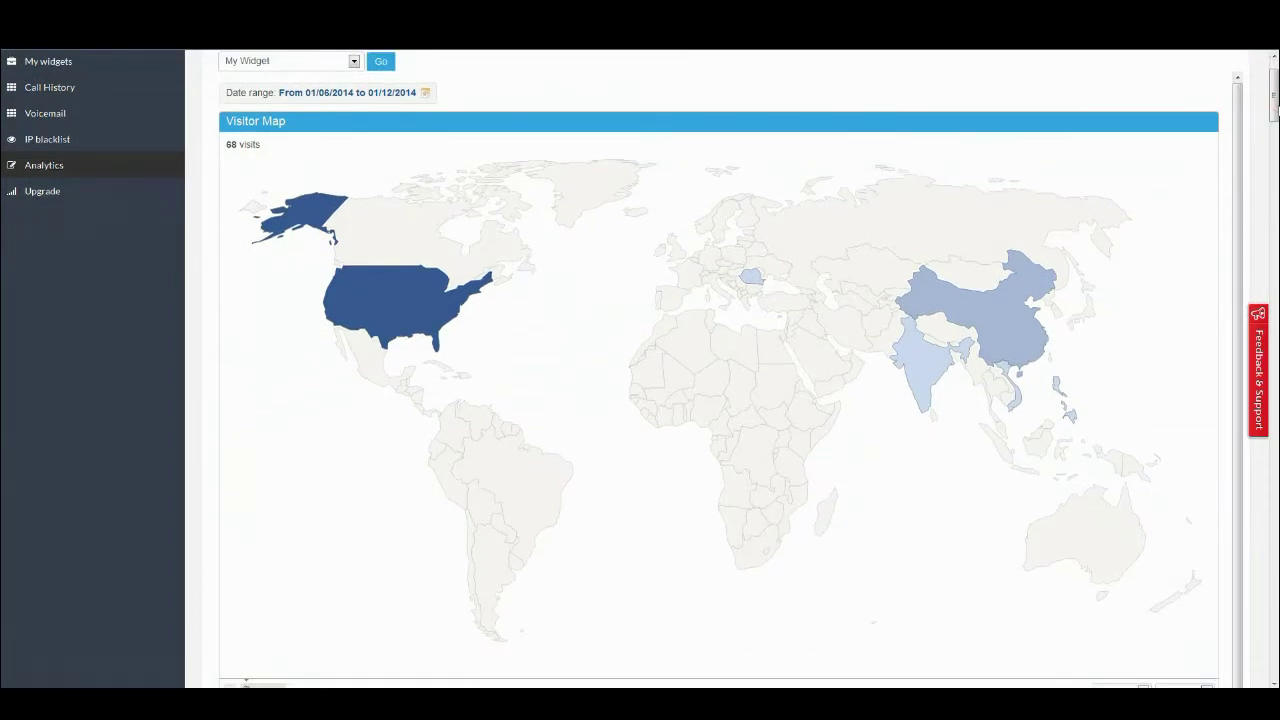
{"action": "left_click_drag", "start_coordinate": [1274, 108], "coordinate": [1274, 113]}
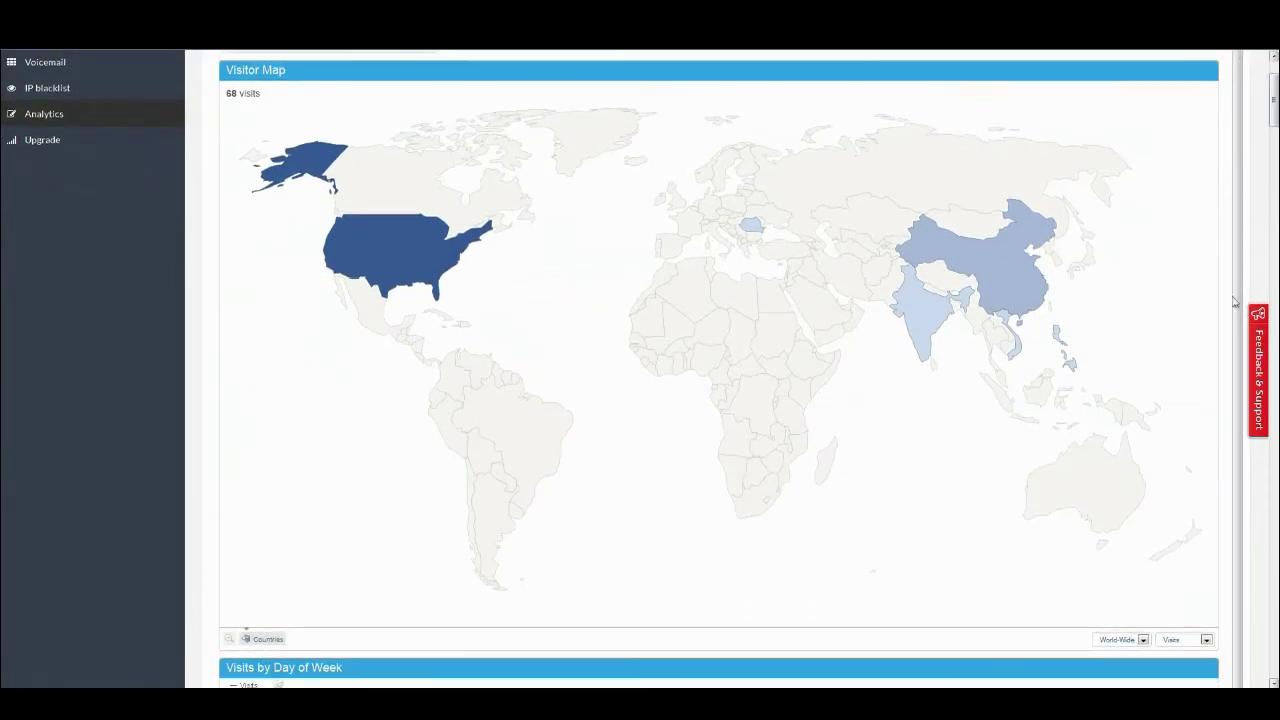
{"action": "left_click", "coordinate": [1143, 640]}
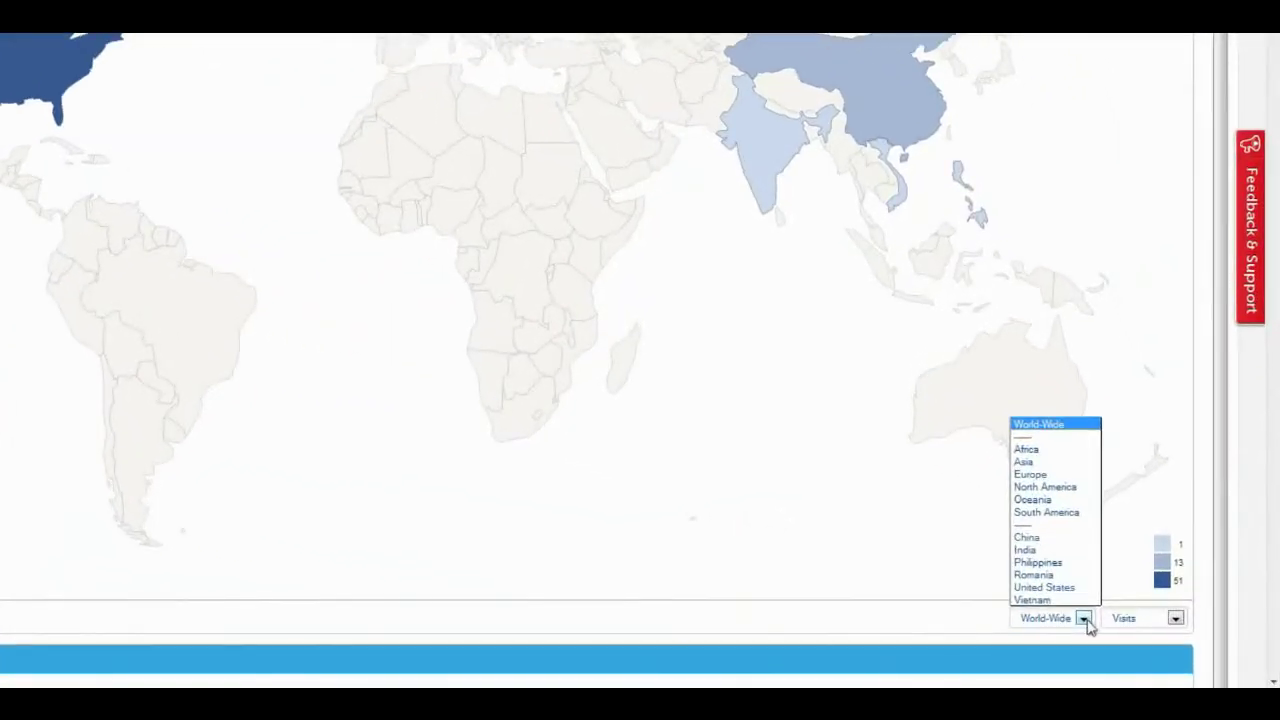
{"action": "left_click", "coordinate": [1084, 620]}
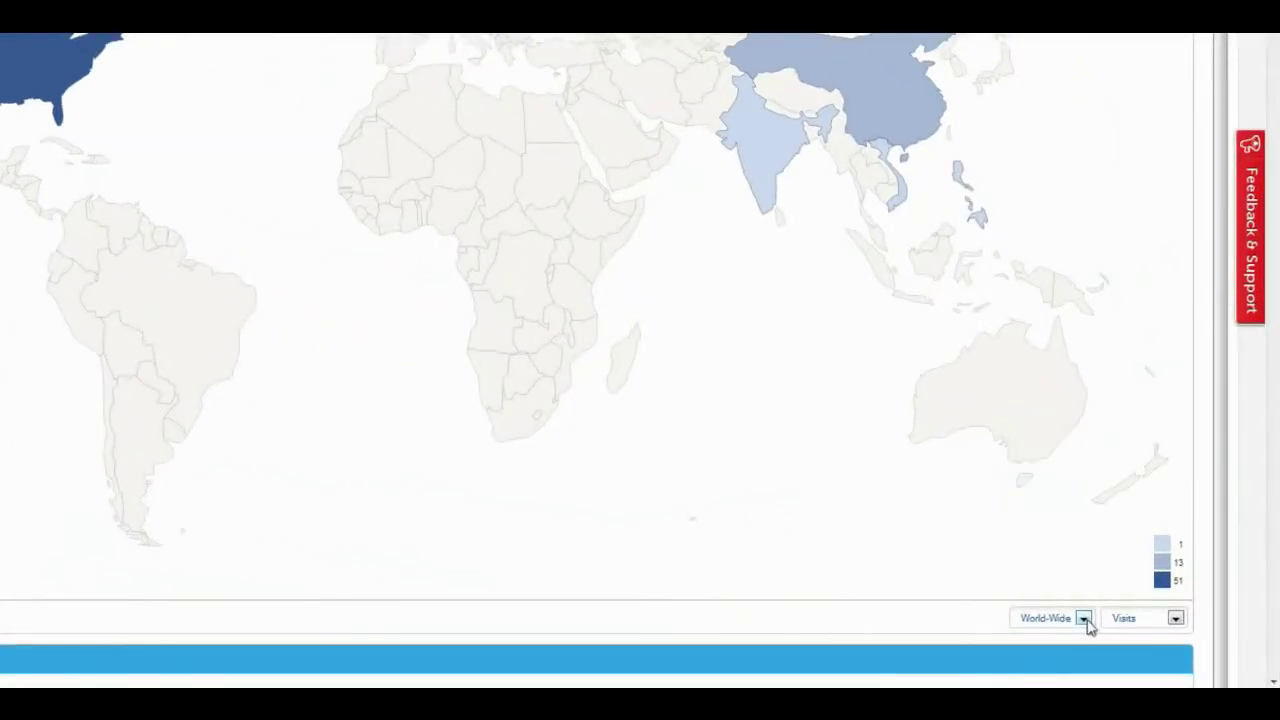
{"action": "left_click", "coordinate": [1176, 620]}
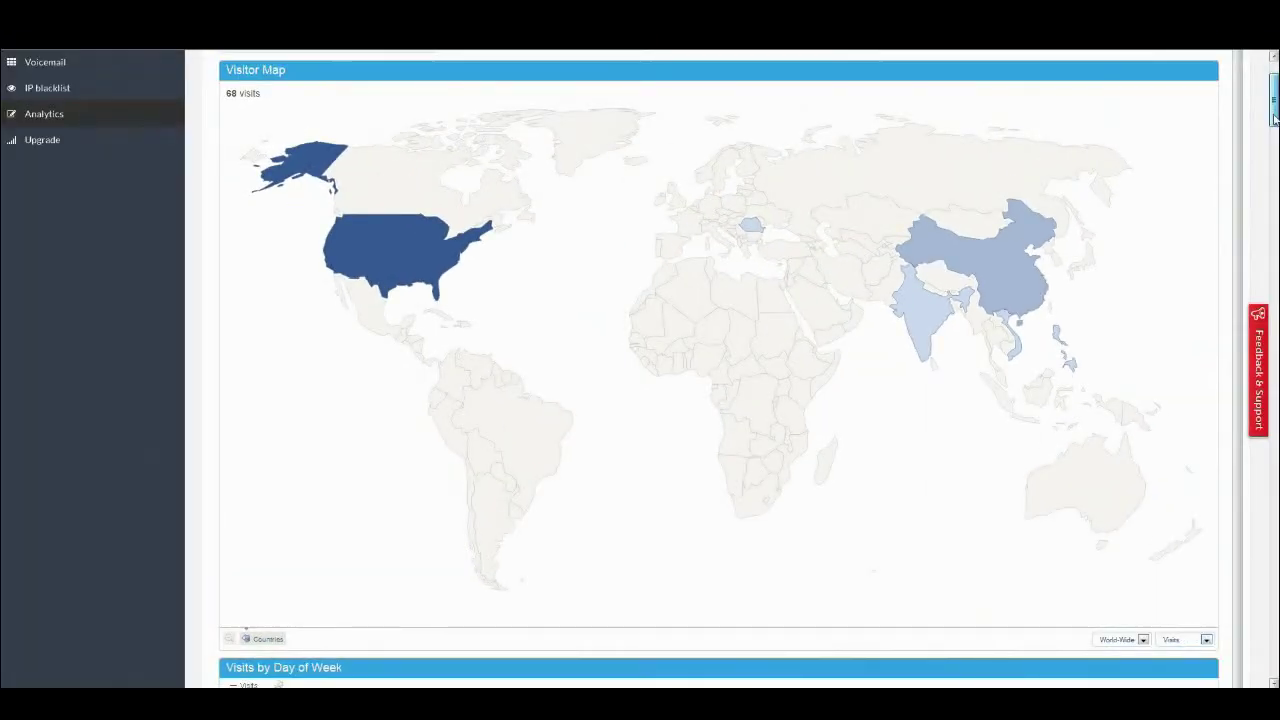
View the Visits by Day of Week report as a bar graph and again as a pie chart, and show its export formats.
{"action": "scroll", "coordinate": [718, 400], "scroll_direction": "down", "scroll_amount": 5}
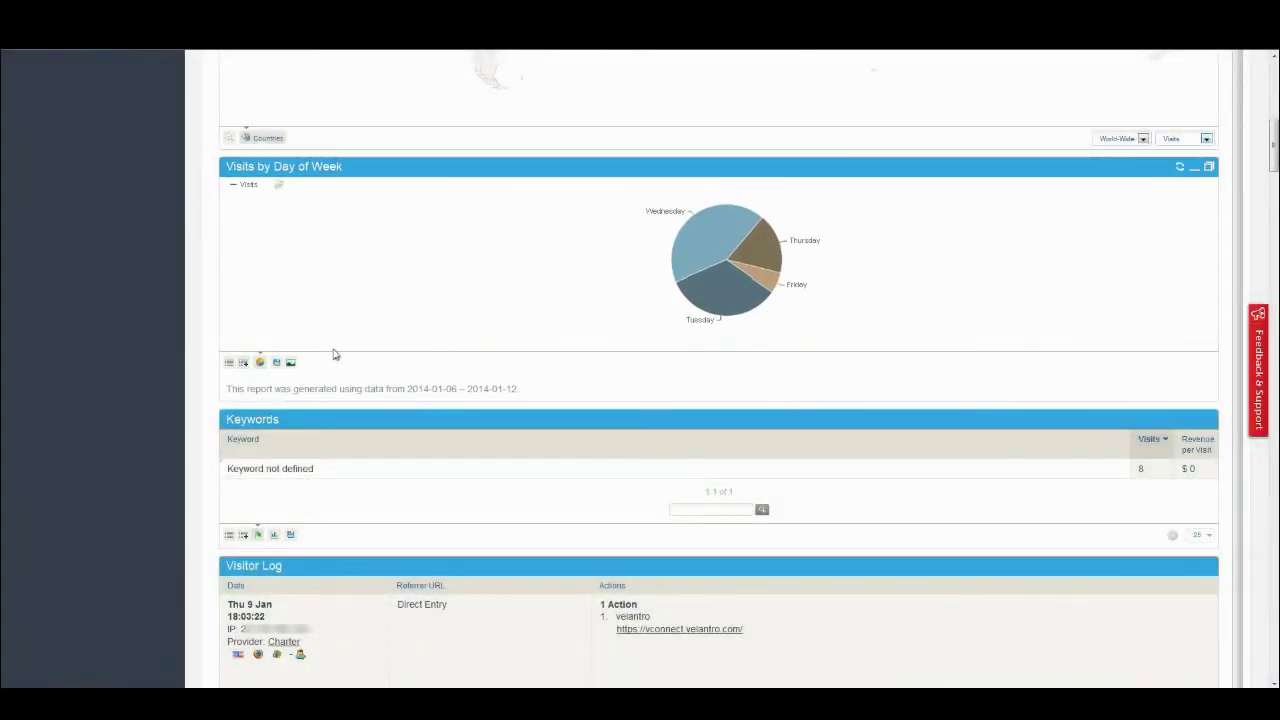
{"action": "left_click", "coordinate": [259, 364]}
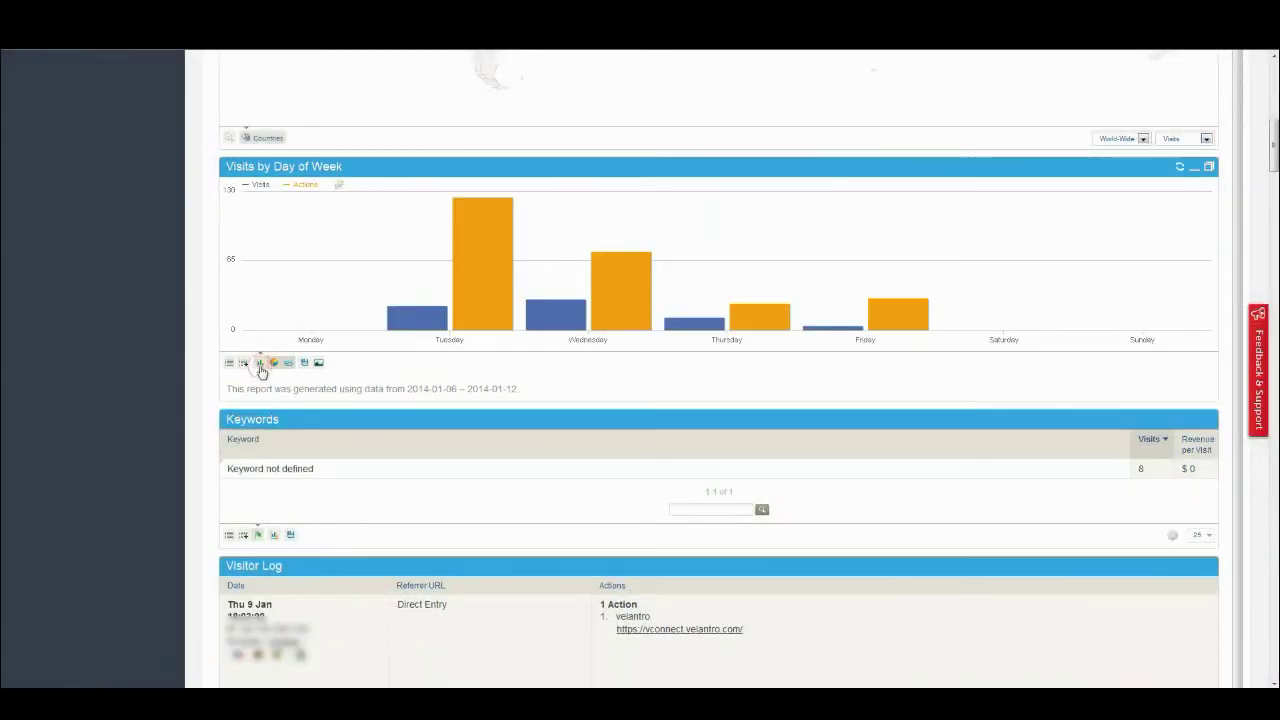
{"action": "left_click", "coordinate": [274, 364]}
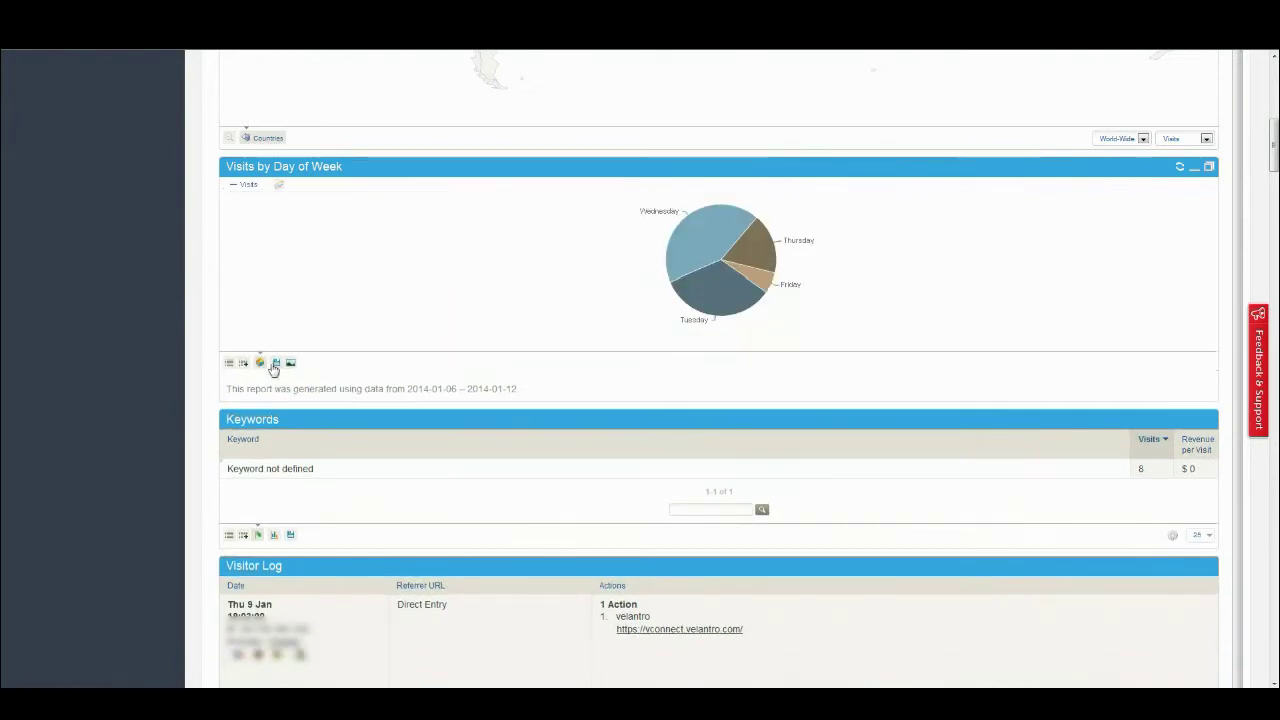
{"action": "left_click", "coordinate": [278, 366]}
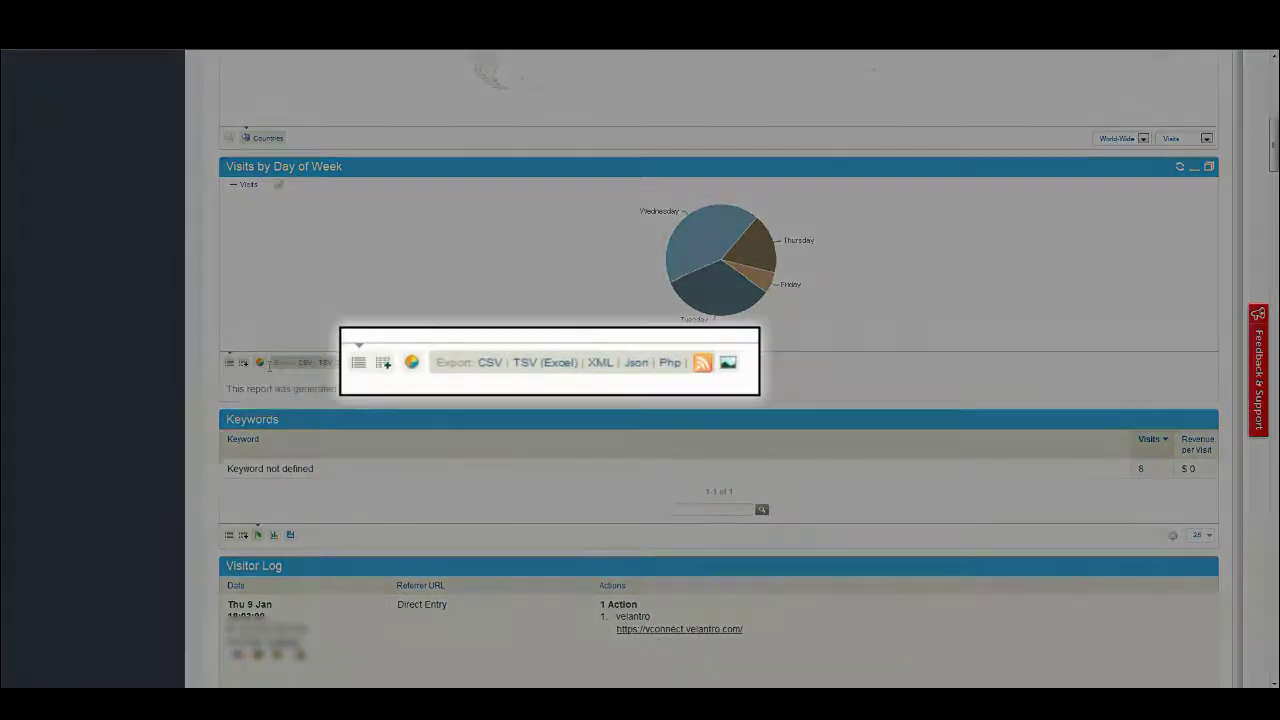
Display the Keywords report as a pie chart.
{"action": "scroll", "coordinate": [158, 371], "scroll_direction": "down", "scroll_amount": 2}
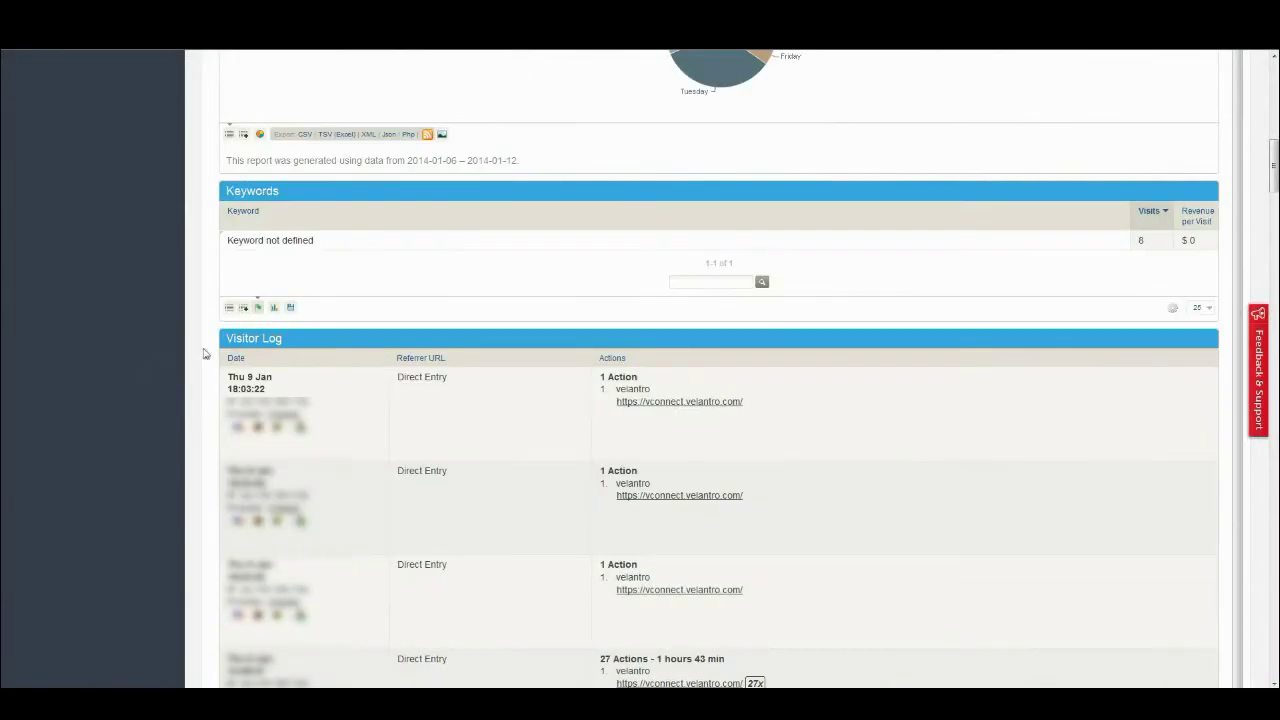
{"action": "left_click", "coordinate": [274, 307]}
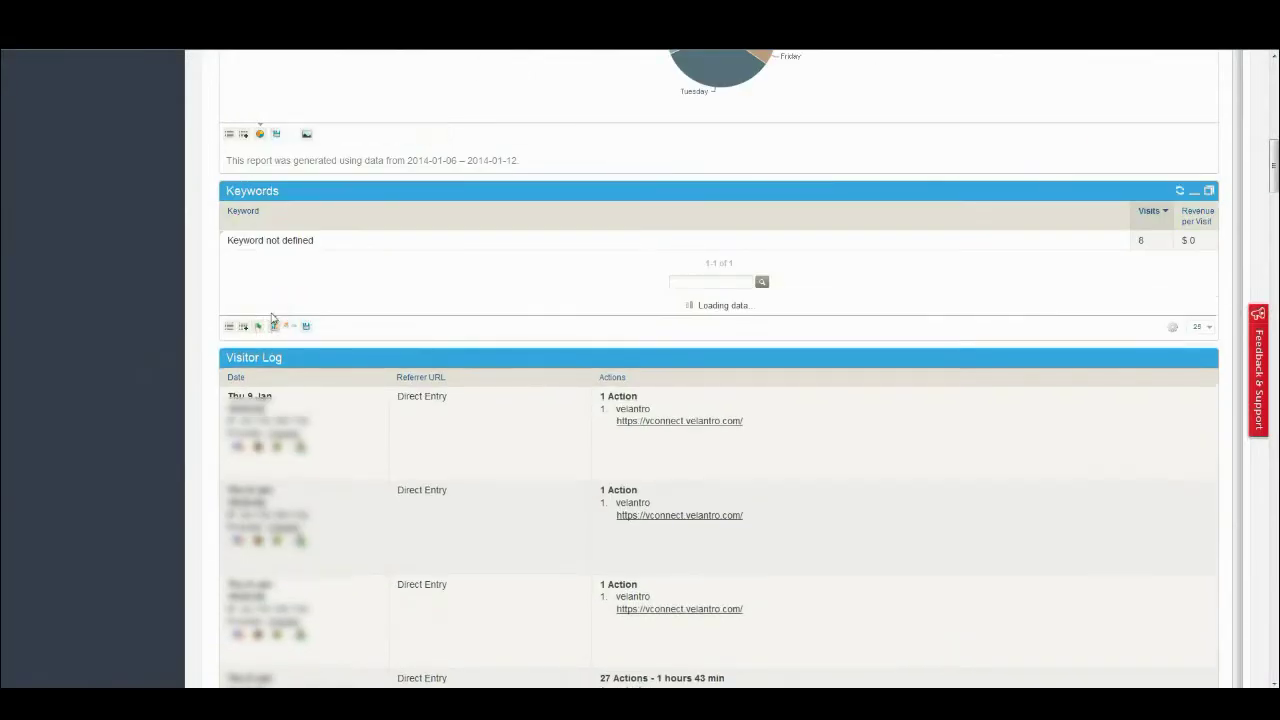
{"action": "left_click", "coordinate": [286, 387]}
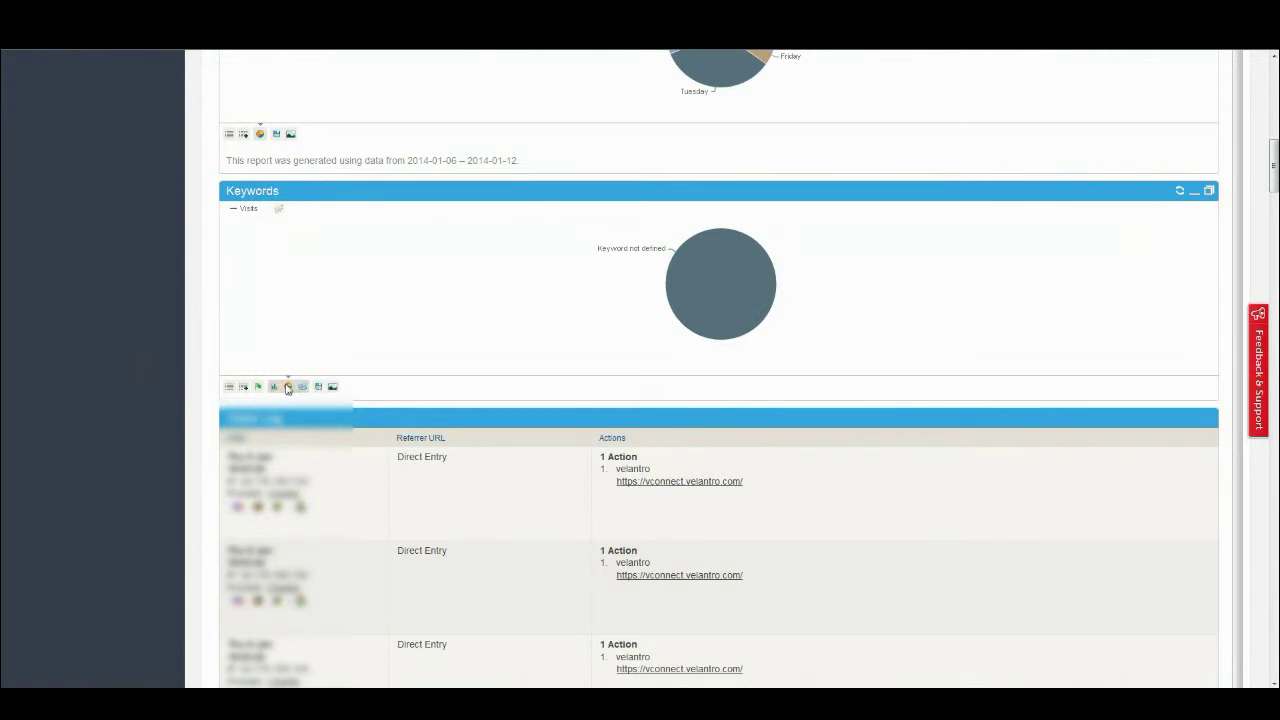
{"action": "mouse_move", "coordinate": [292, 393]}
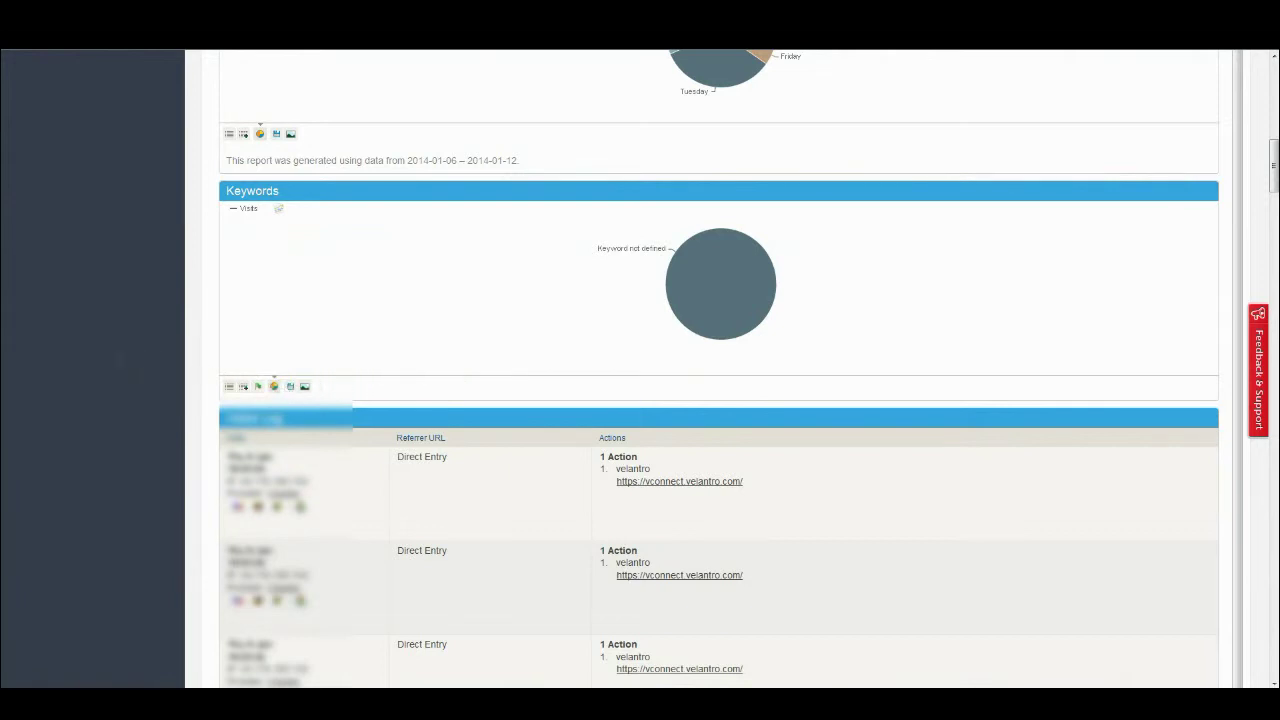
Check the Returning Visits Over Time graph's metric selection and show its export formats.
{"action": "scroll", "coordinate": [115, 362], "scroll_direction": "down", "scroll_amount": 3}
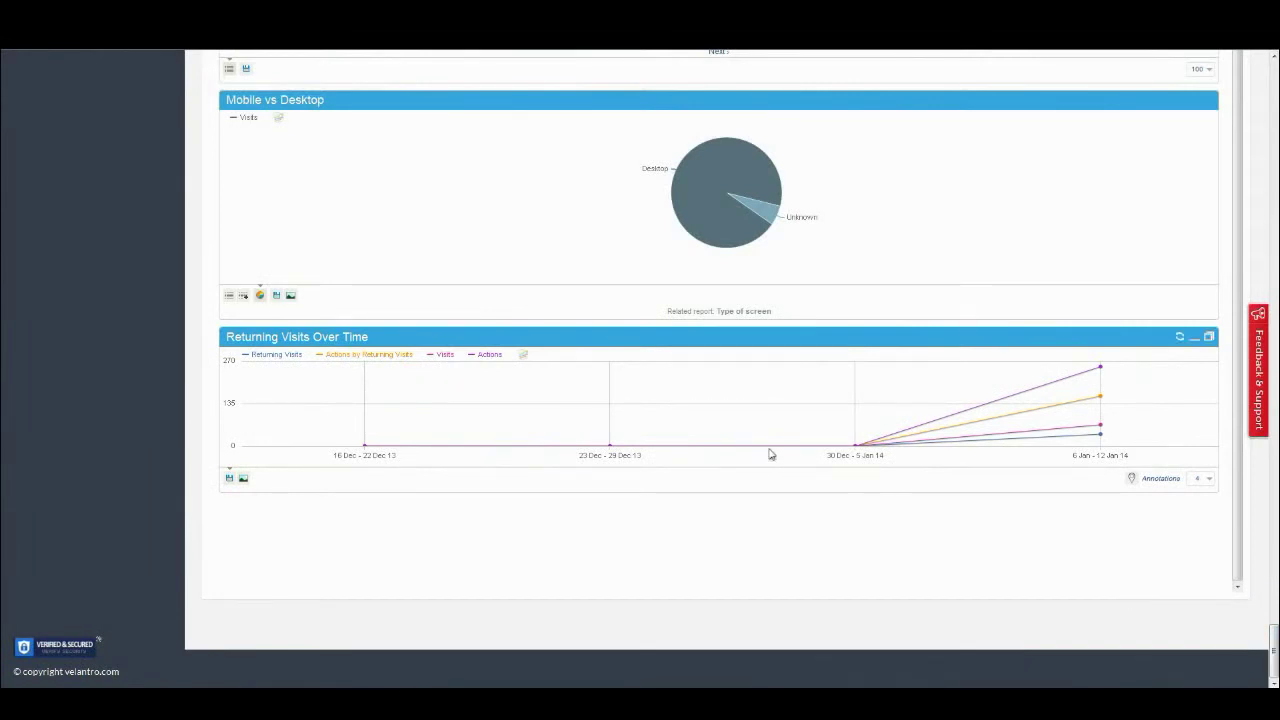
{"action": "mouse_move", "coordinate": [597, 385]}
{"action": "left_click", "coordinate": [522, 354]}
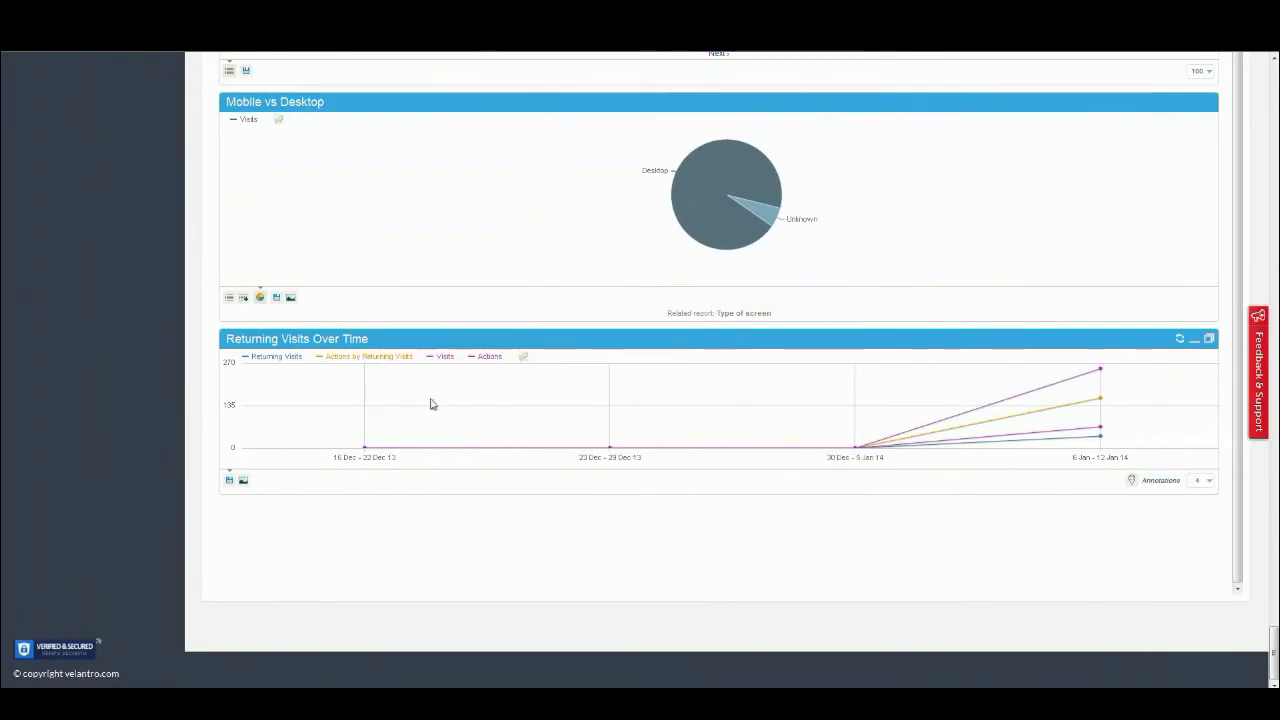
{"action": "left_click", "coordinate": [229, 480]}
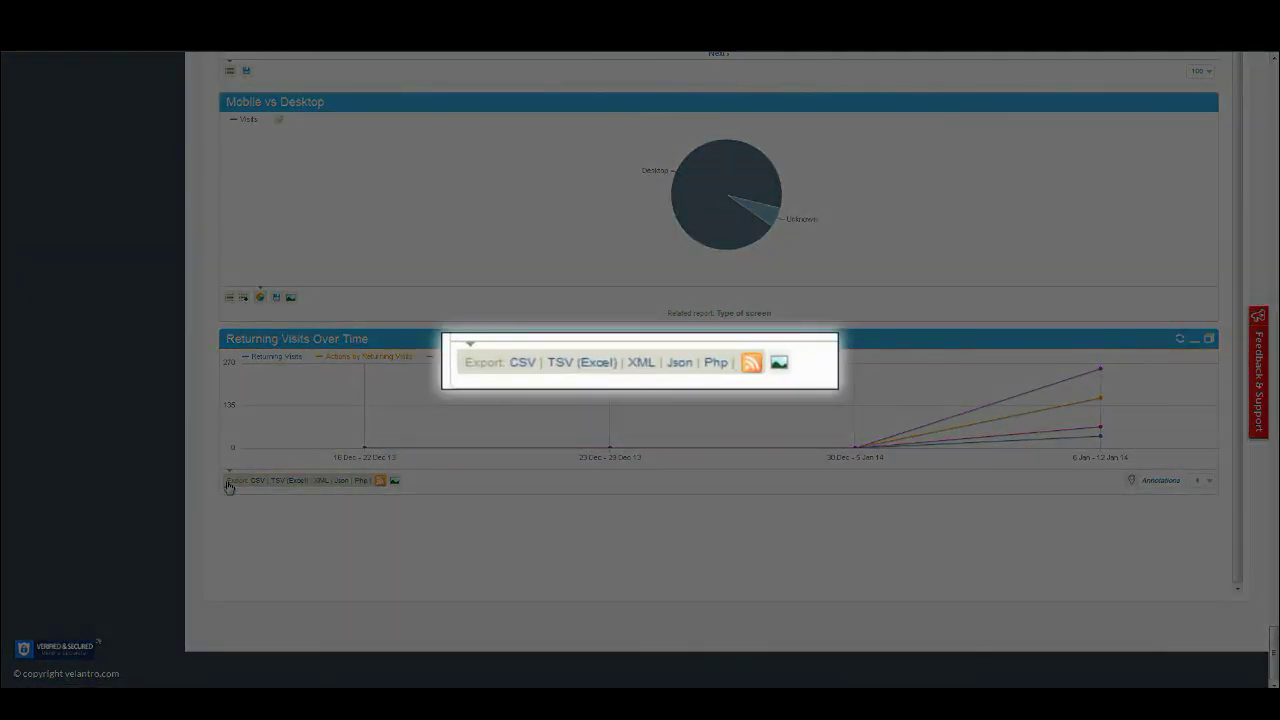